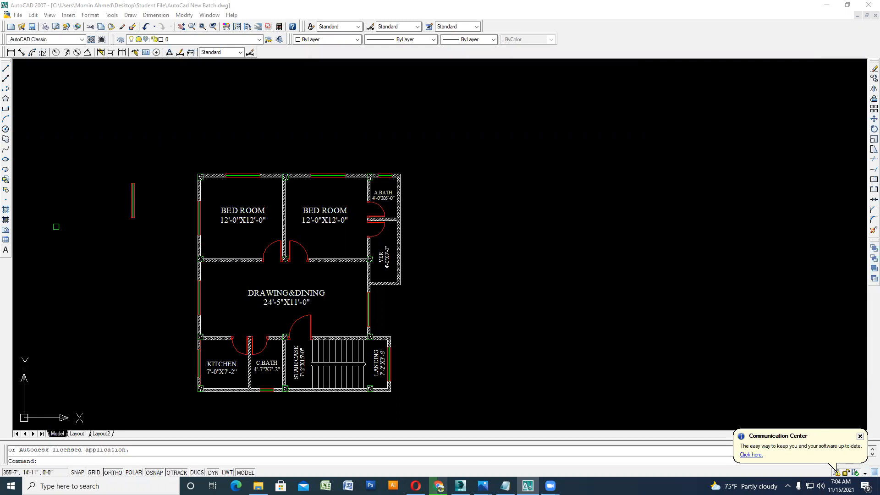
# - Copy the twelve green column outlines of the floor plan to the empty area right of the plan
pyautogui.scroll(3, 206, 187)
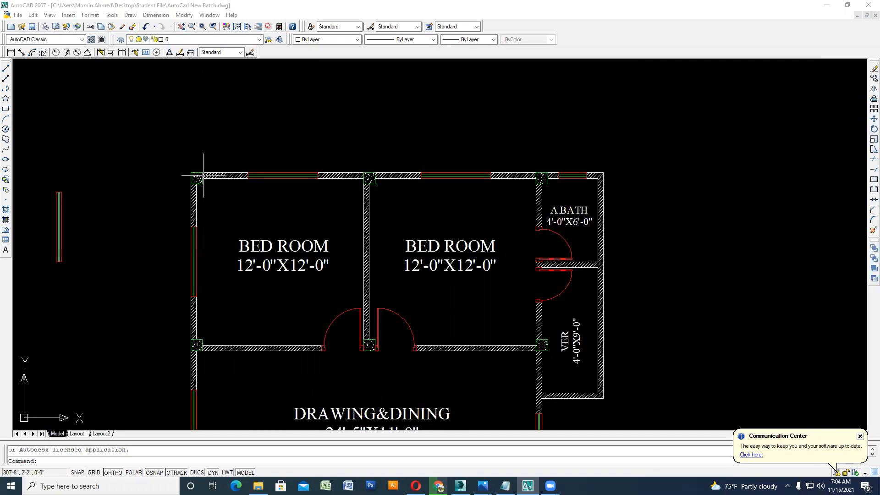
pyautogui.click(202, 184)
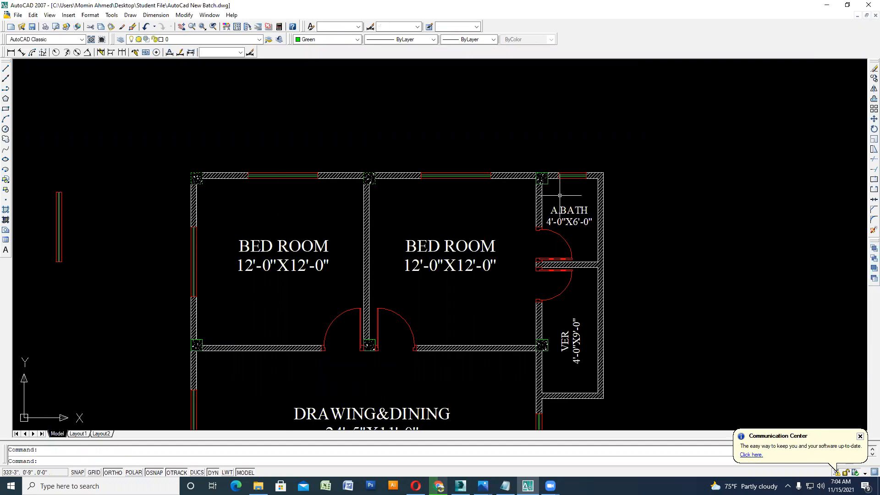
pyautogui.scroll(-2, 193, 197)
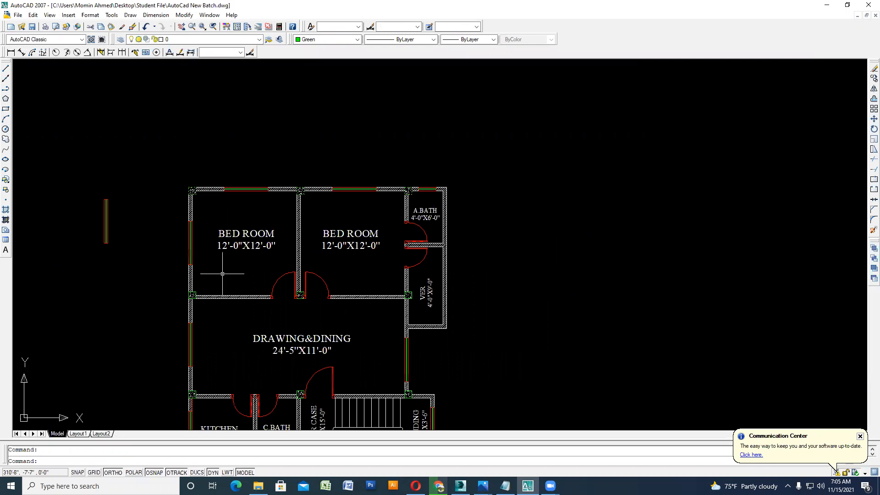
pyautogui.scroll(3, 224, 284)
pyautogui.click(168, 292)
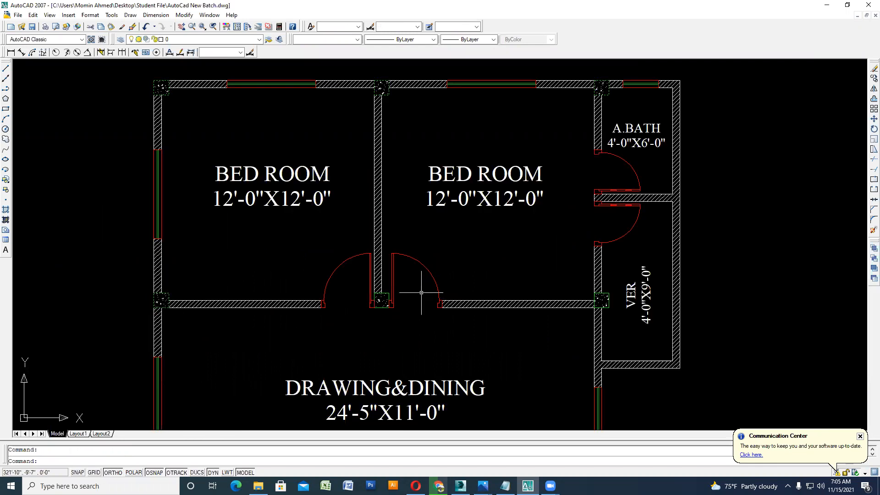
pyautogui.scroll(-2, 388, 289)
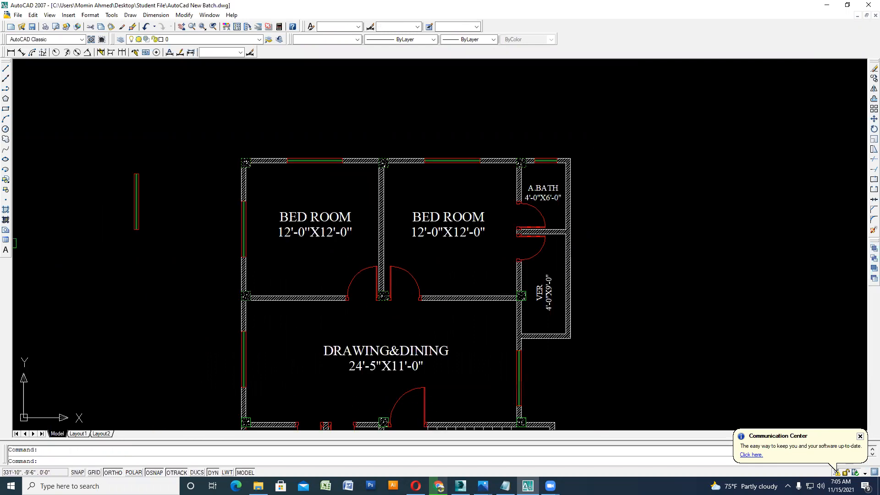
pyautogui.scroll(2, 550, 289)
pyautogui.scroll(-7, 426, 266)
pyautogui.scroll(9, 351, 300)
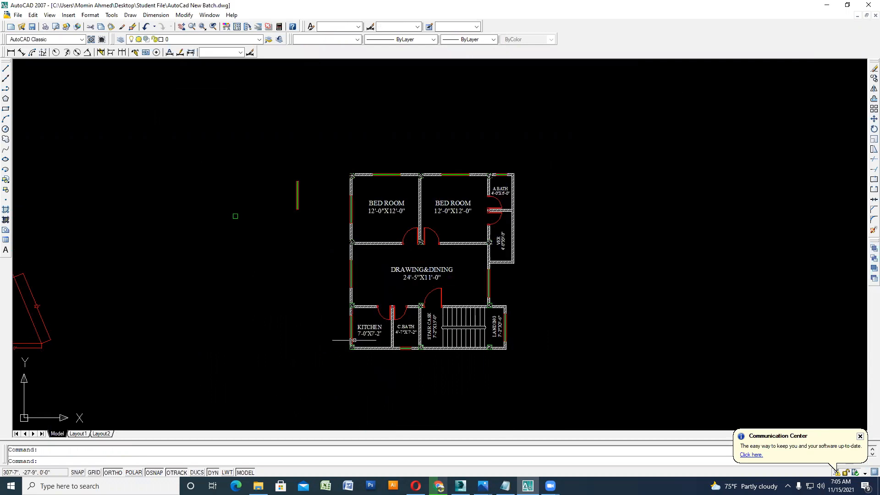
pyautogui.scroll(-6, 353, 300)
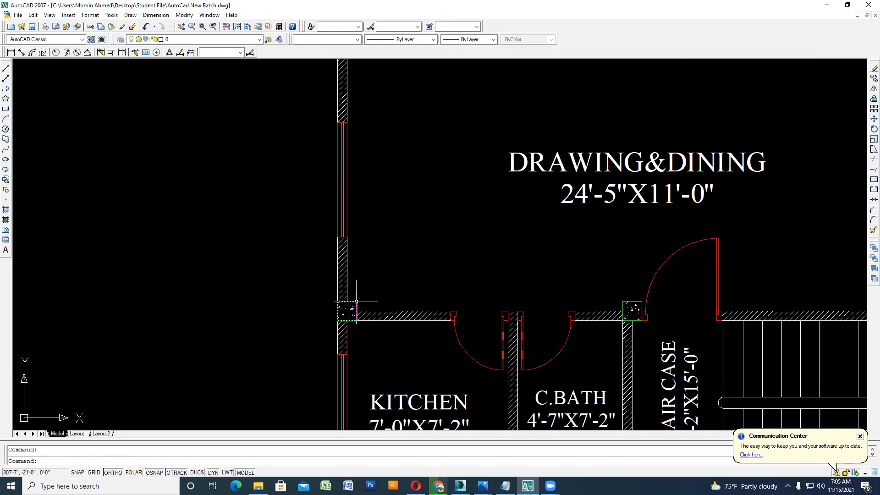
pyautogui.scroll(5, 347, 291)
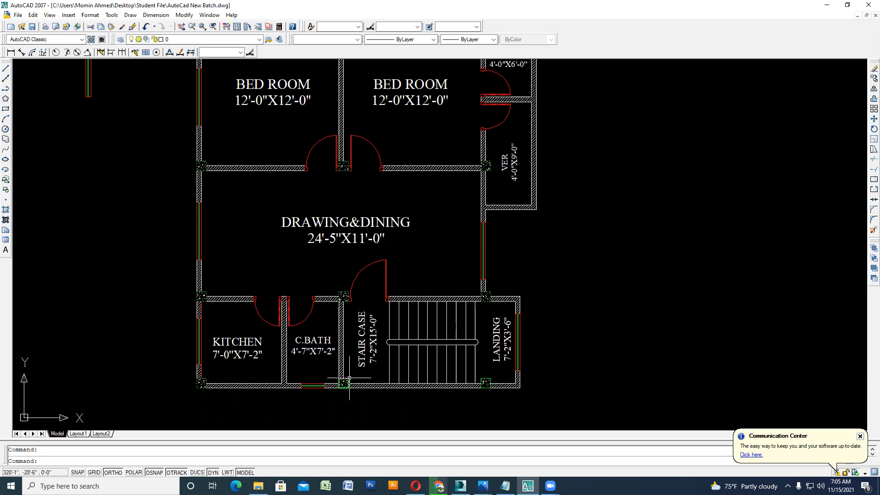
pyautogui.click(490, 377)
pyautogui.click(490, 378)
pyautogui.click(874, 78)
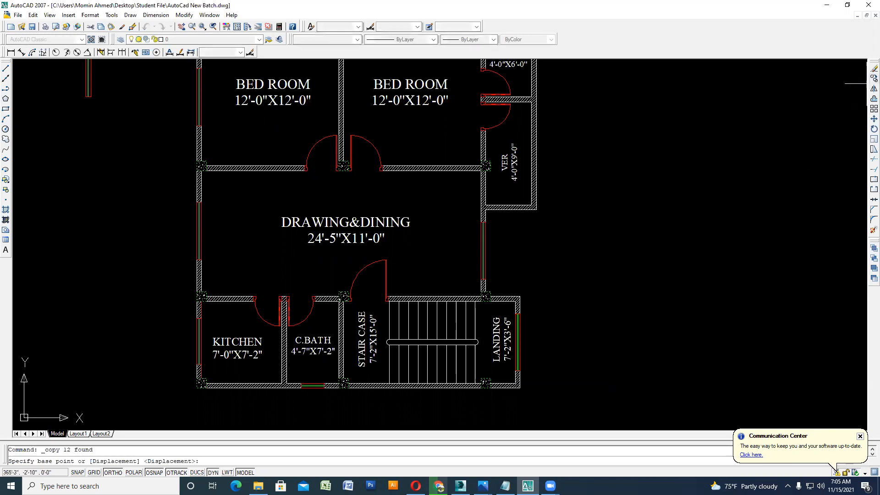
pyautogui.click(197, 388)
pyautogui.scroll(-6, 116, 379)
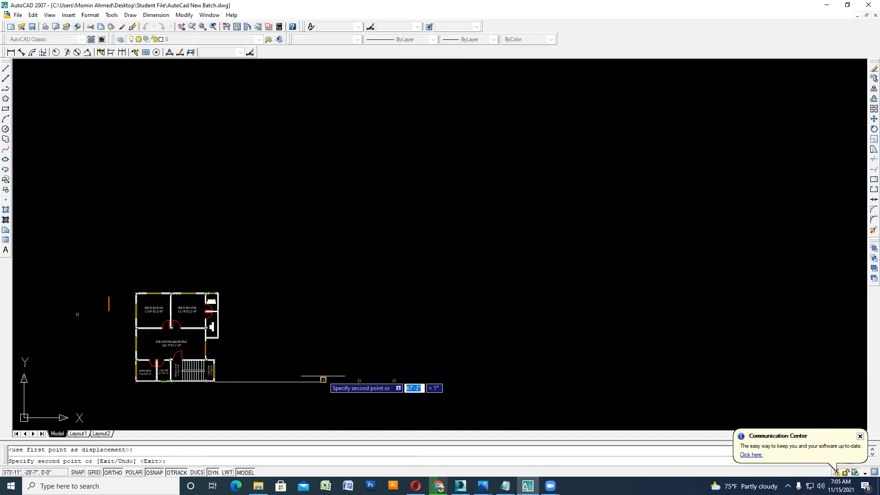
pyautogui.press('Escape')
pyautogui.scroll(2, 387, 393)
pyautogui.scroll(3, 382, 393)
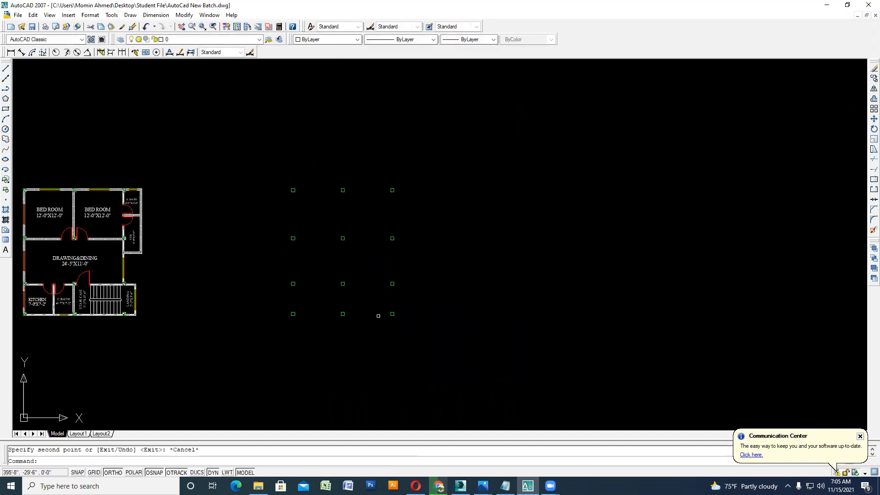
pyautogui.moveTo(364, 320); pyautogui.dragTo(349, 352, button='middle')
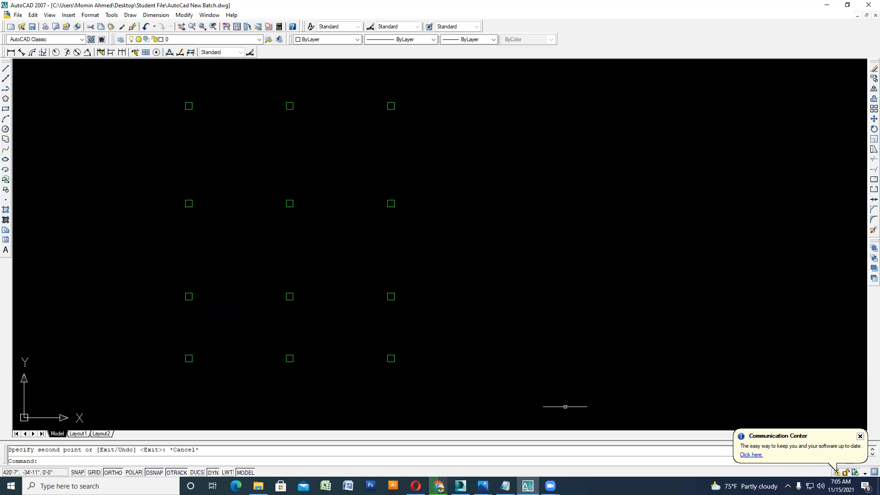
# - Draw a vertical construction line through the centre of the copied left column row, using the top column's midpoint
pyautogui.scroll(3, 221, 109)
pyautogui.scroll(2, 157, 86)
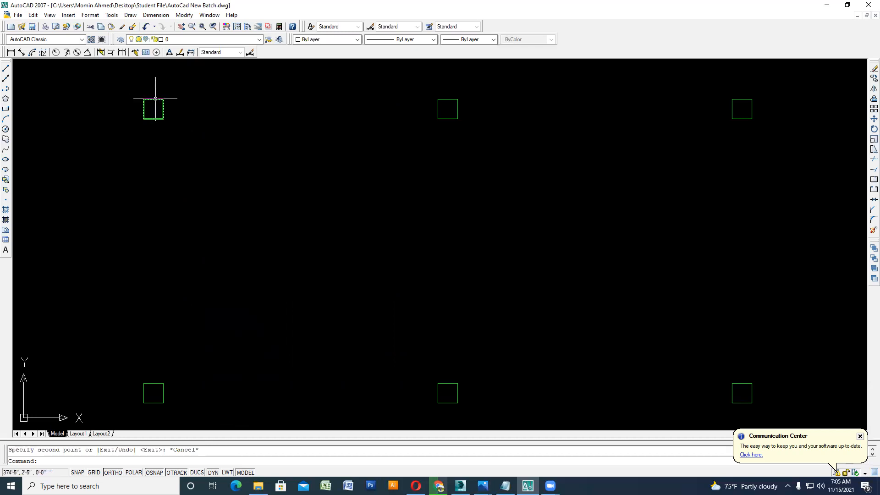
pyautogui.scroll(-2, 245, 144)
pyautogui.moveTo(275, 161); pyautogui.dragTo(240, 169, button='middle')
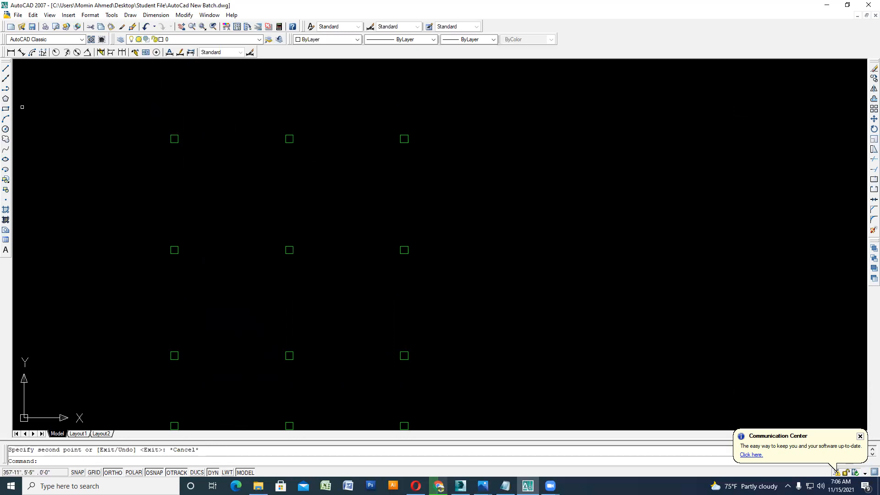
pyautogui.click(6, 82)
pyautogui.scroll(3, 170, 140)
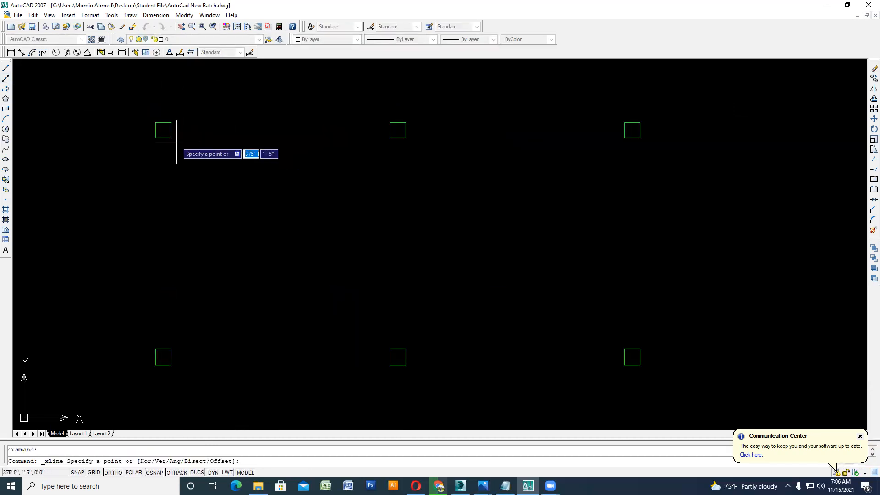
pyautogui.click(163, 122)
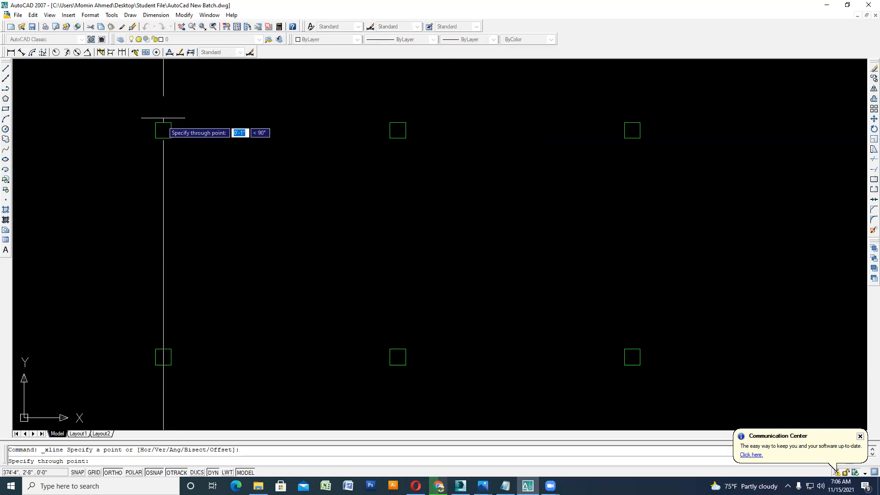
pyautogui.click(168, 92)
pyautogui.press('Return')
# - Draw vertical construction lines through the centres of the copied middle and right column rows
pyautogui.scroll(-5, 277, 131)
pyautogui.scroll(5, 232, 157)
pyautogui.press('Return')
pyautogui.click(237, 158)
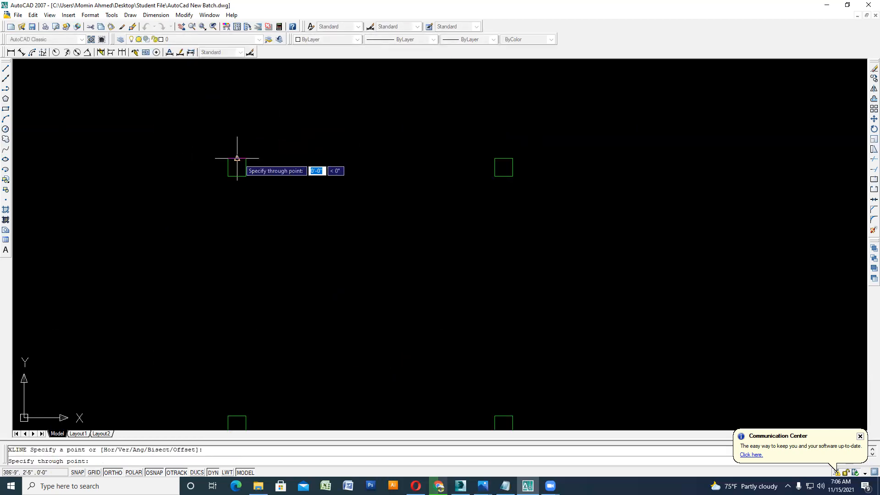
pyautogui.click(237, 129)
pyautogui.press('Return')
pyautogui.press('Return')
pyautogui.click(503, 157)
pyautogui.click(501, 138)
pyautogui.press('Return')
# - Draw horizontal construction lines through the centres of the upper two rows of copied columns
pyautogui.click(512, 167)
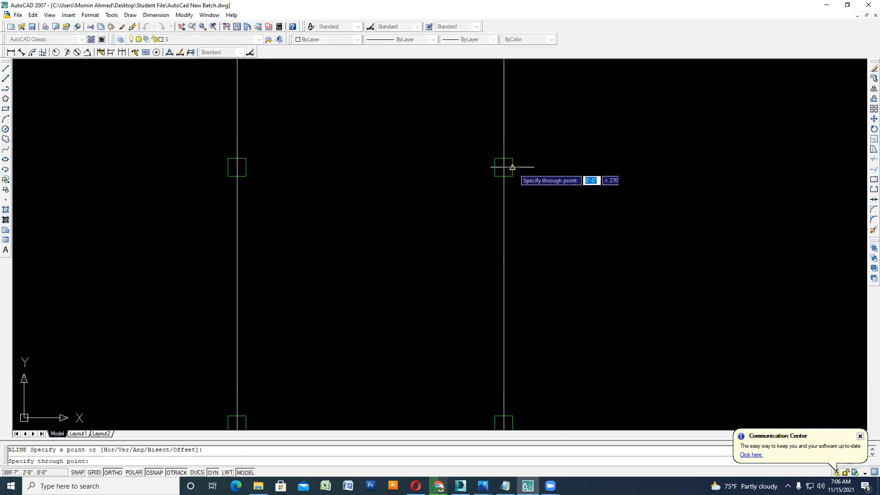
pyautogui.click(545, 177)
pyautogui.press('Return')
pyautogui.scroll(-3, 422, 163)
pyautogui.scroll(5, 440, 230)
pyautogui.press('Return')
pyautogui.click(409, 216)
pyautogui.click(467, 217)
pyautogui.press('Return')
# - Draw horizontal construction lines through the centres of the lower two rows of copied columns
pyautogui.scroll(-9, 406, 251)
pyautogui.scroll(7, 405, 306)
pyautogui.press('Return')
pyautogui.click(389, 287)
pyautogui.click(427, 296)
pyautogui.press('Return')
pyautogui.press('Return')
pyautogui.click(388, 379)
pyautogui.click(430, 370)
pyautogui.press('Return')
pyautogui.scroll(-4, 427, 362)
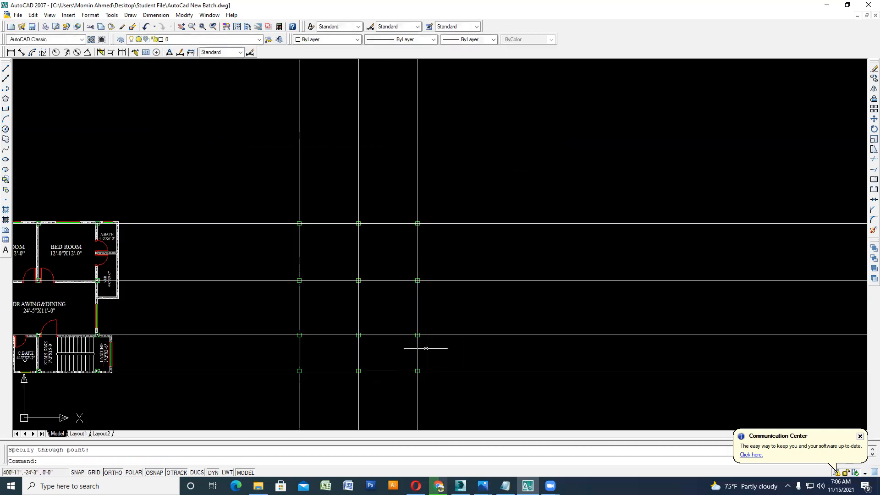
# - Draw a guide line from the upper-left copied column running 5' to the left and then 5' upward
pyautogui.scroll(2, 324, 232)
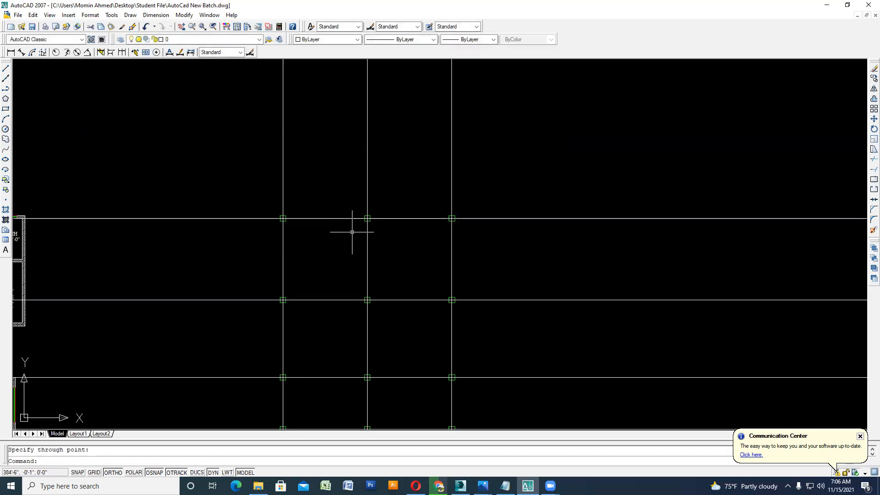
pyautogui.click(6, 68)
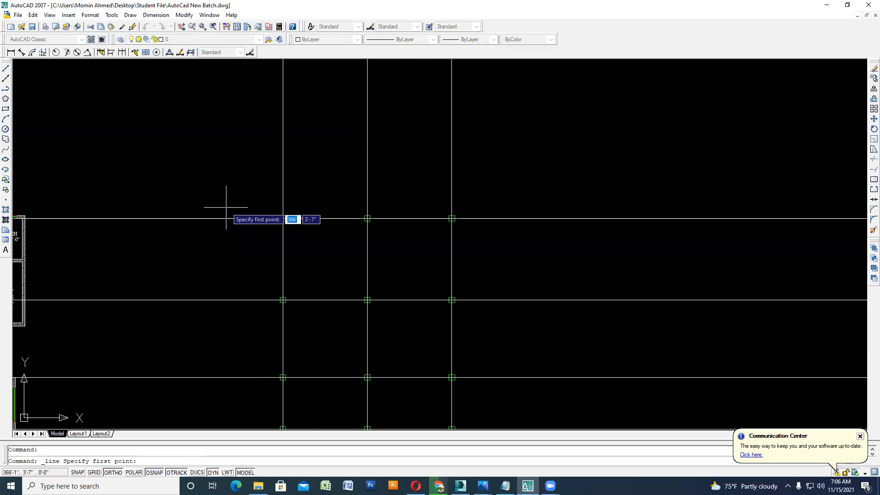
pyautogui.scroll(3, 314, 259)
pyautogui.click(252, 180)
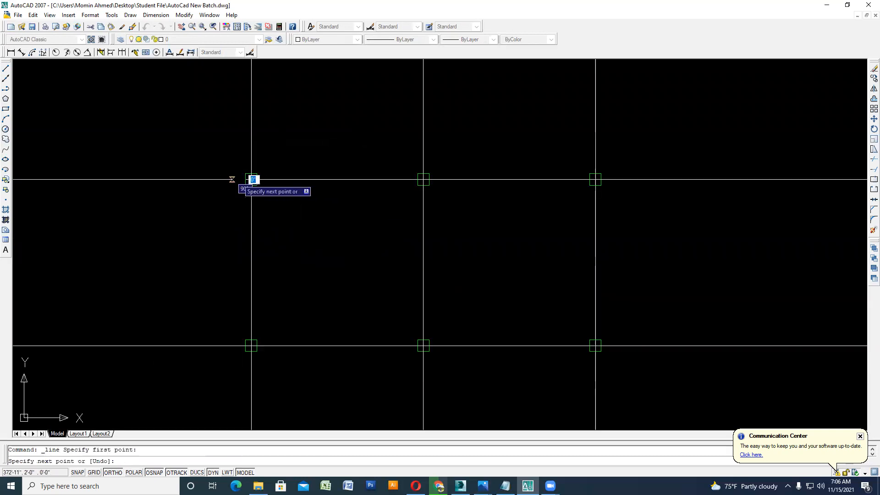
pyautogui.write('5')
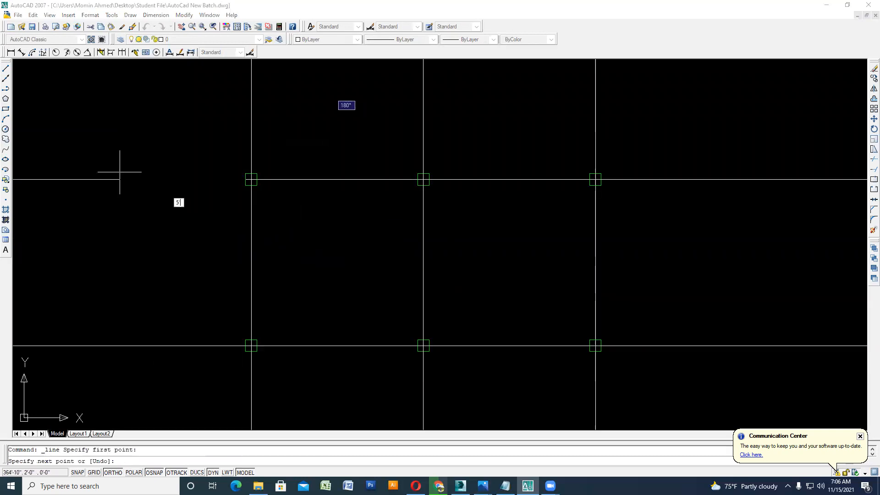
pyautogui.write("'")
pyautogui.press('Return')
pyautogui.write('5')
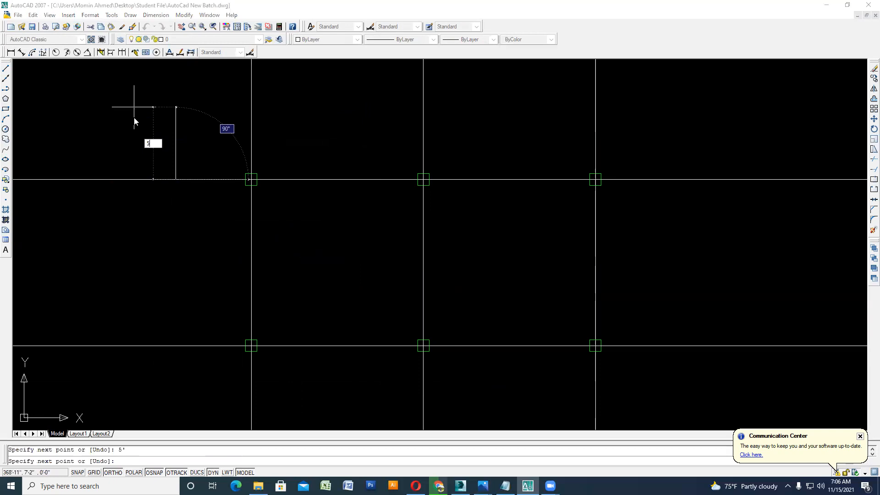
pyautogui.press('Return')
pyautogui.press('Return')
pyautogui.scroll(-4, 212, 153)
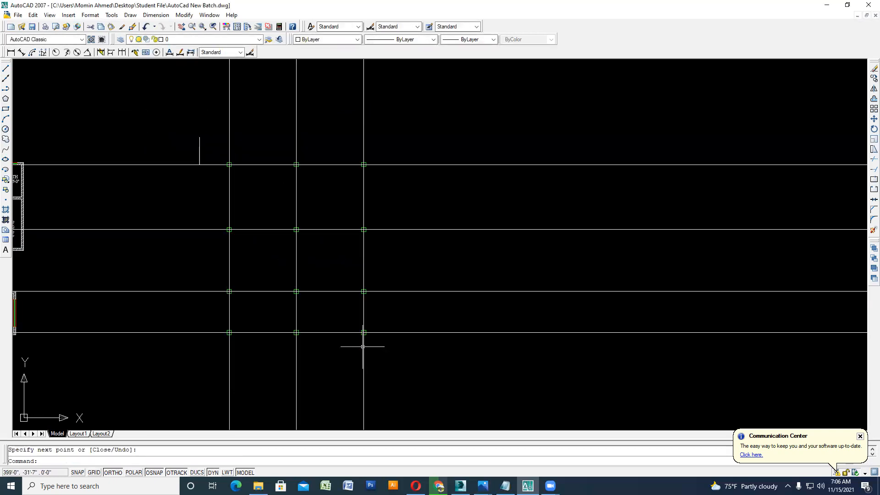
# - Draw a guide line from the lower-right copied column running 5' downward and then 5' to the right
pyautogui.scroll(4, 363, 347)
pyautogui.press('Return')
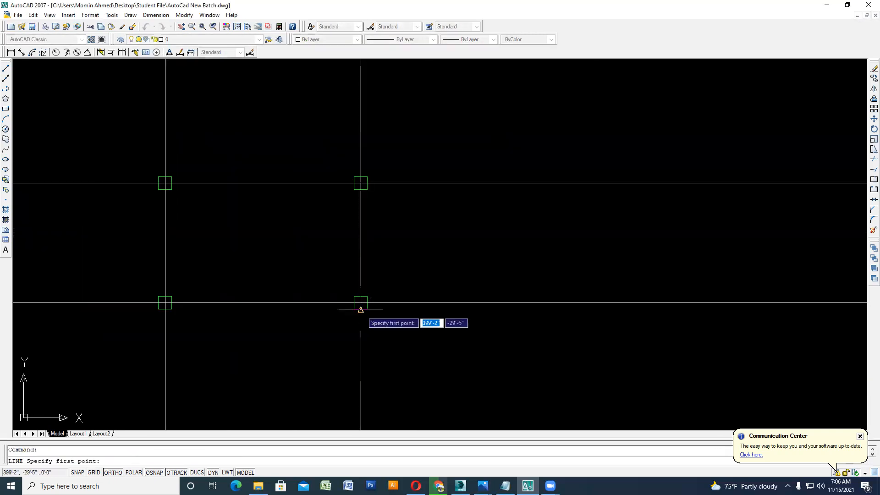
pyautogui.click(338, 309)
pyautogui.write('5')
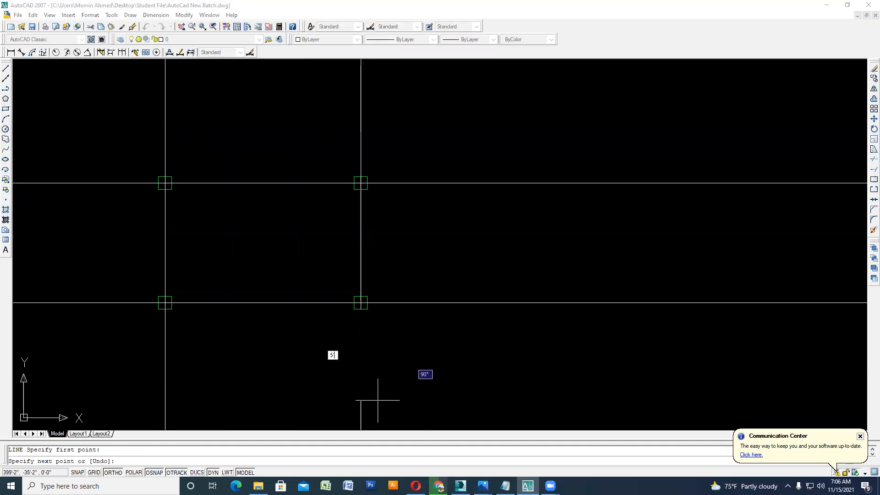
pyautogui.write("'")
pyautogui.press('Return')
pyautogui.write("5'")
pyautogui.press('Return')
pyautogui.press('Escape')
pyautogui.scroll(-4, 447, 336)
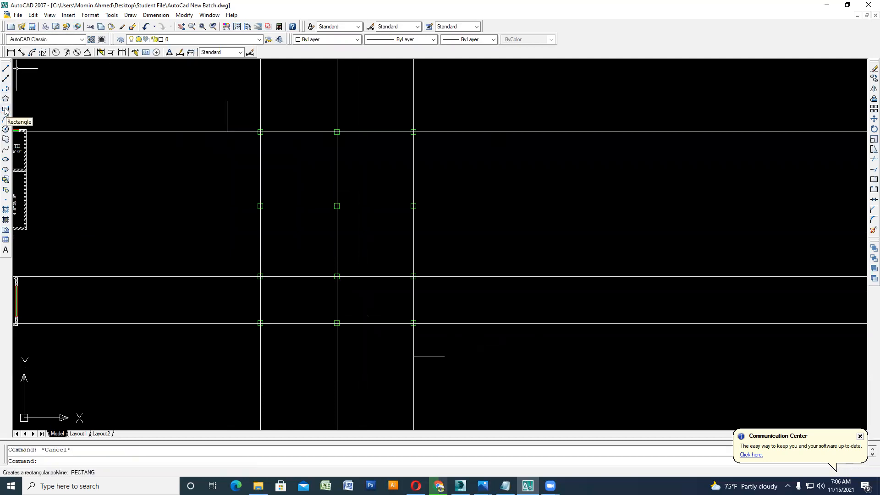
# - Draw a rectangle around the column grid between the outer ends of the two guide lines
pyautogui.click(5, 110)
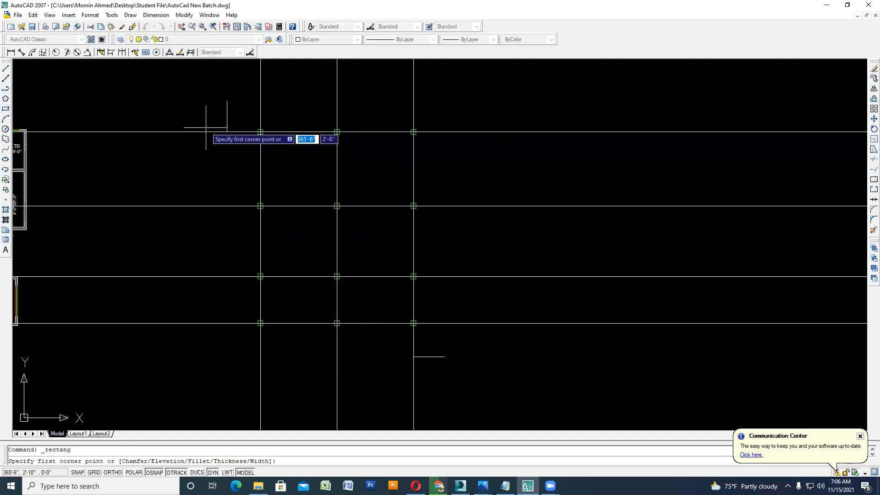
pyautogui.click(228, 101)
pyautogui.click(445, 356)
pyautogui.scroll(-4, 432, 345)
pyautogui.scroll(3, 413, 330)
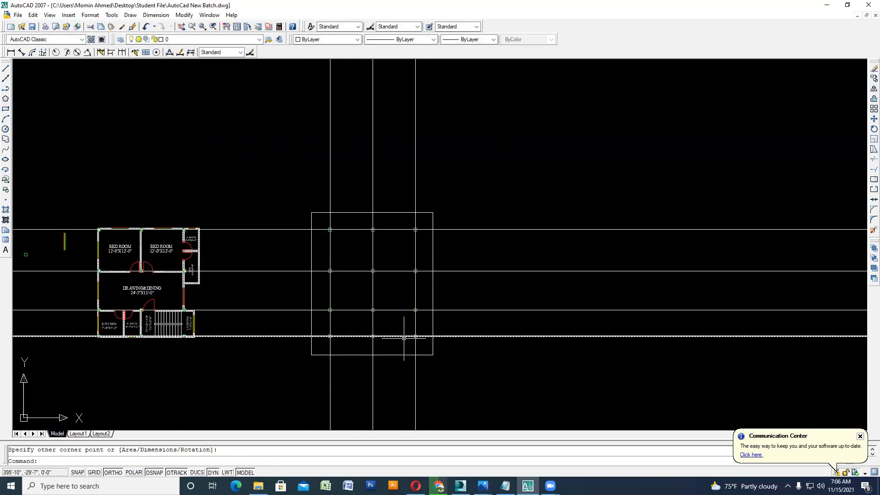
# - Trim the construction lines outside the rectangle on all four sides, using the rectangle as the cutting edge
pyautogui.press('Escape')
pyautogui.write('tr')
pyautogui.press('Return')
pyautogui.press('Return')
pyautogui.click(543, 359)
pyautogui.click(497, 111)
pyautogui.click(489, 111)
pyautogui.click(261, 108)
pyautogui.click(221, 157)
pyautogui.click(198, 358)
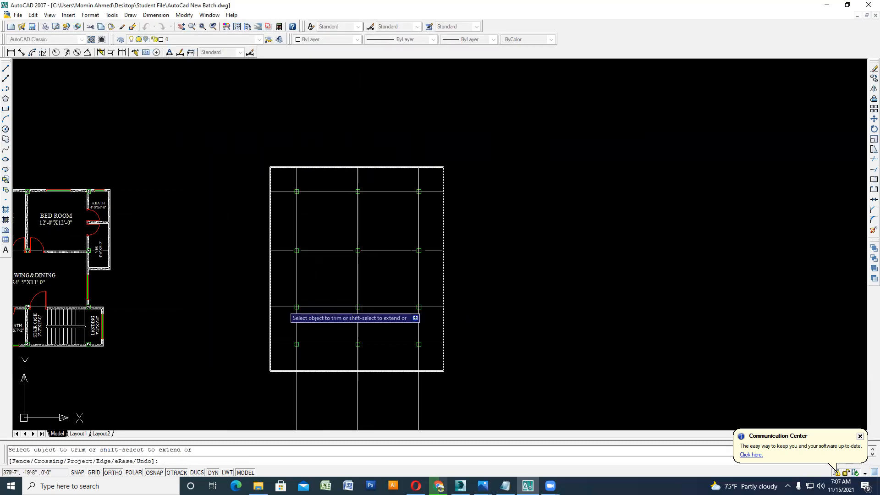
pyautogui.scroll(-4, 348, 294)
pyautogui.click(409, 354)
pyautogui.click(274, 366)
pyautogui.press('Escape')
# - Erase the bounding rectangle and the leftover construction lines extending left through the floor plan
pyautogui.scroll(3, 350, 326)
pyautogui.click(352, 330)
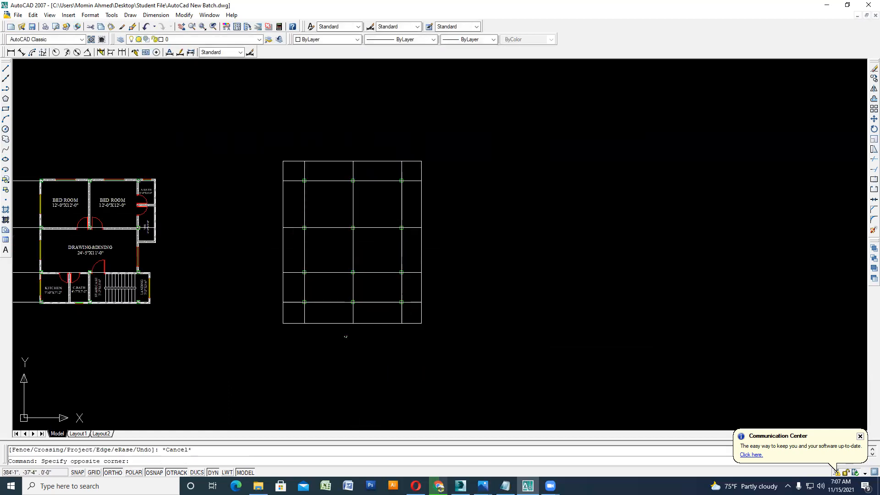
pyautogui.click(330, 310)
pyautogui.press('Delete')
pyautogui.scroll(-4, 395, 298)
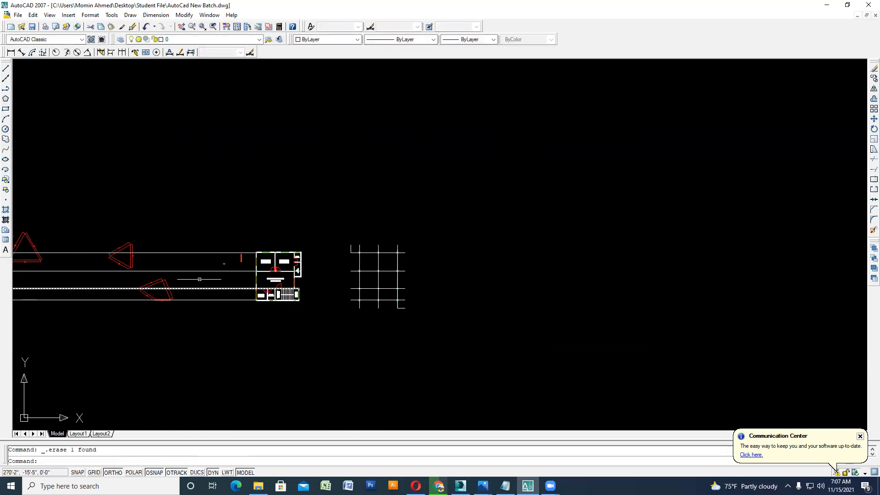
pyautogui.click(189, 246)
pyautogui.press('Delete')
# - Erase the leftover guide lines at the upper-left and lower-right corners of the column grid
pyautogui.scroll(5, 333, 258)
pyautogui.click(402, 223)
pyautogui.click(346, 209)
pyautogui.press('Delete')
pyautogui.scroll(2, 558, 387)
pyautogui.moveTo(530, 331); pyautogui.dragTo(500, 264, button='middle')
pyautogui.click(515, 361)
pyautogui.click(498, 331)
pyautogui.press('Delete')
pyautogui.scroll(-3, 498, 331)
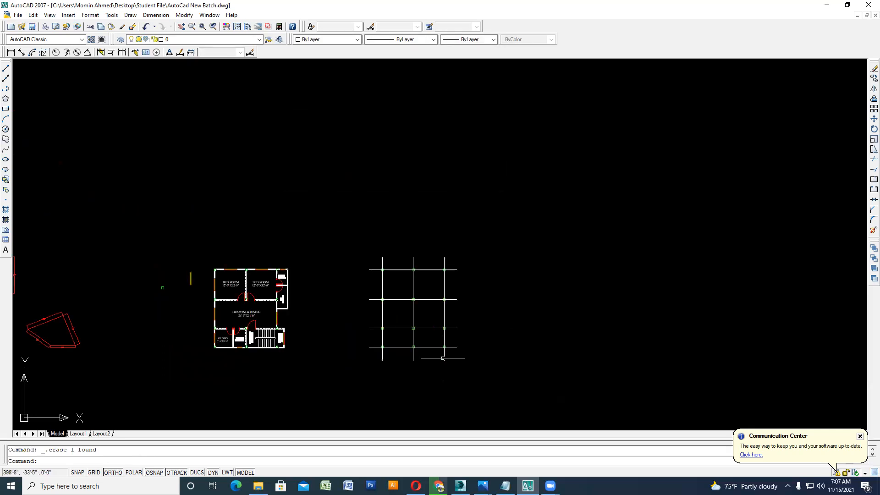
pyautogui.scroll(3, 447, 358)
pyautogui.click(441, 197)
pyautogui.moveTo(471, 236)
pyautogui.mouseDown(button='middle')
pyautogui.moveTo(403, 249)
pyautogui.moveTo(398, 267)
pyautogui.mouseUp(button='middle')
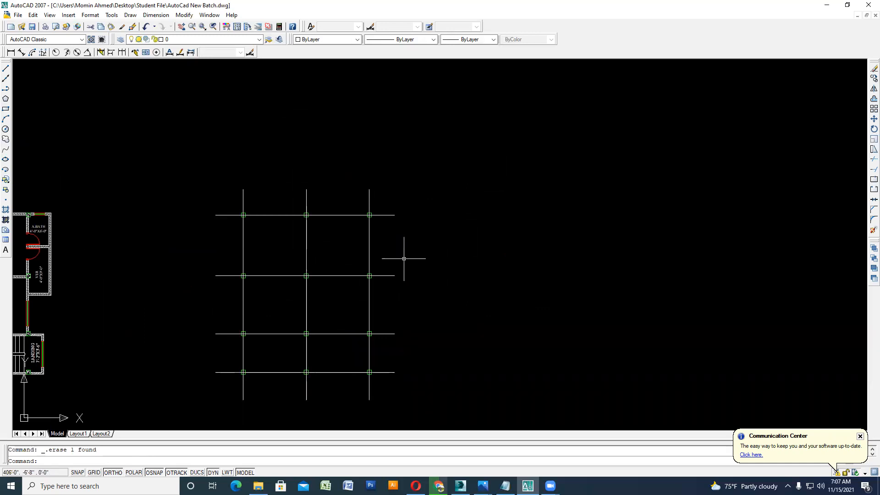
# - Undo the recent erasures and trims back to the full-length construction lines and the bounding rectangle around the column grid
pyautogui.moveTo(404, 259); pyautogui.dragTo(410, 243, button='middle')
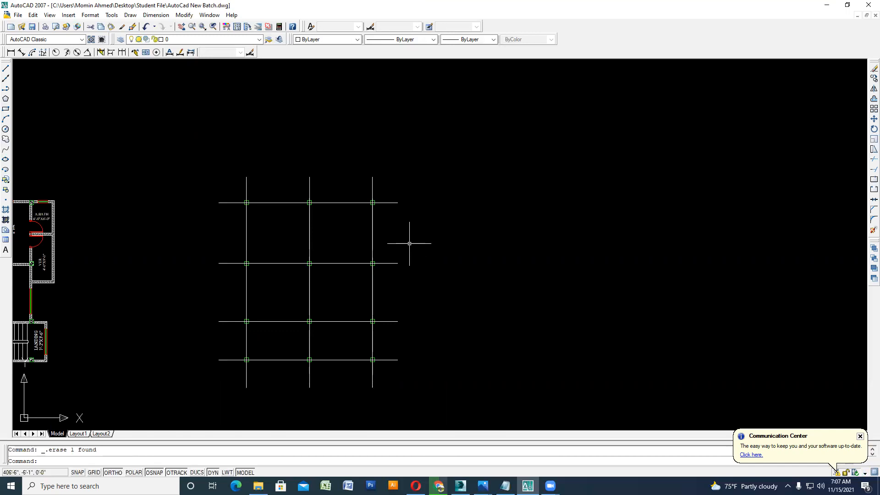
pyautogui.hotkey('ctrl', 'z')
pyautogui.hotkey('ctrl', 'z')
pyautogui.hotkey('ctrl', 'z')
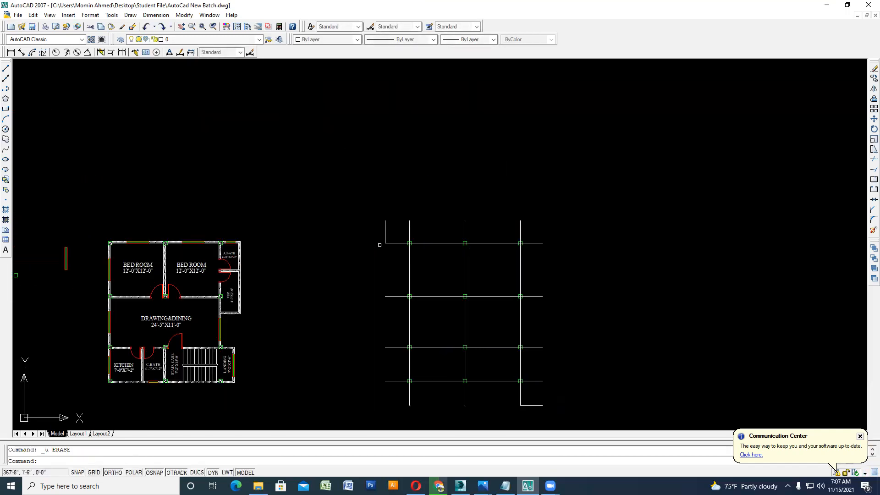
pyautogui.scroll(-3, 379, 243)
pyautogui.scroll(3, 381, 245)
pyautogui.hotkey('ctrl', 'z')
pyautogui.hotkey('ctrl', 'z')
pyautogui.hotkey('ctrl', 'z')
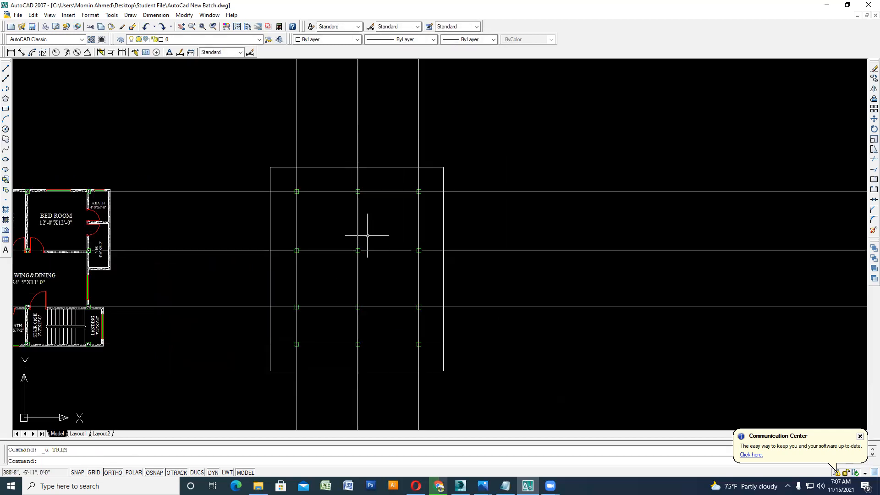
pyautogui.scroll(-1, 367, 235)
pyautogui.scroll(2, 324, 222)
pyautogui.scroll(2, 322, 190)
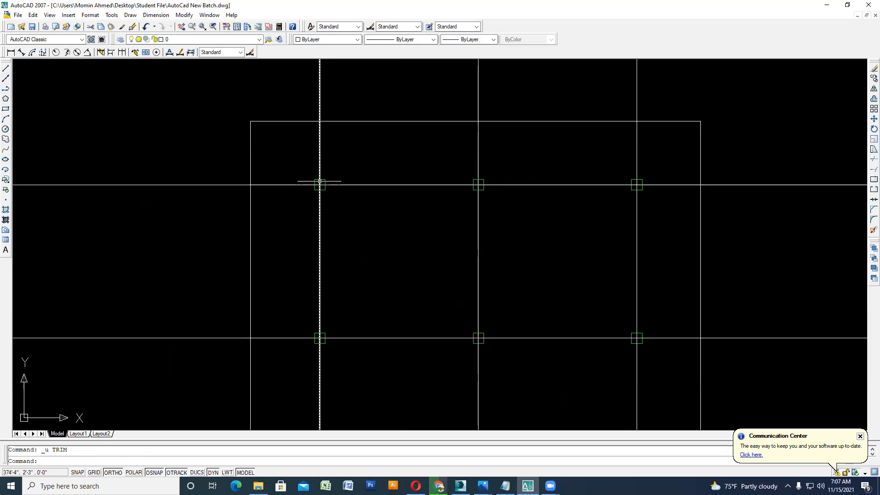
pyautogui.scroll(-2, 319, 182)
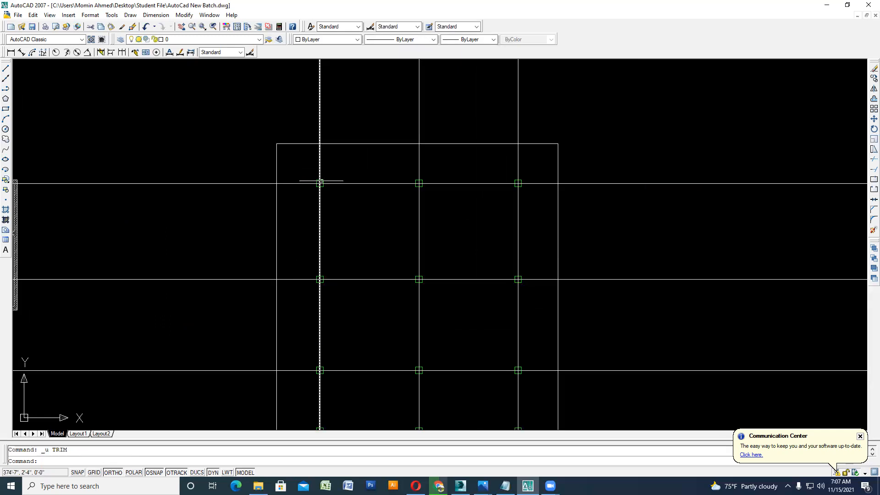
pyautogui.scroll(3, 317, 182)
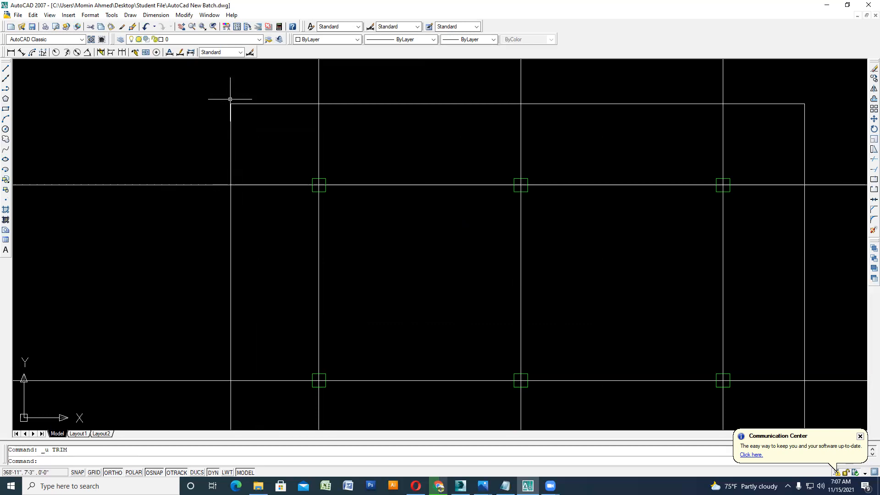
# - Erase the bounding rectangle around the column grid
pyautogui.scroll(-5, 230, 99)
pyautogui.click(375, 262)
pyautogui.click(368, 258)
pyautogui.press('Delete')
# - Draw a new rectangle around the column grid from the upper-left guide line's outer end to the lower-right guide line's outer end
pyautogui.moveTo(344, 141); pyautogui.dragTo(356, 185, button='middle')
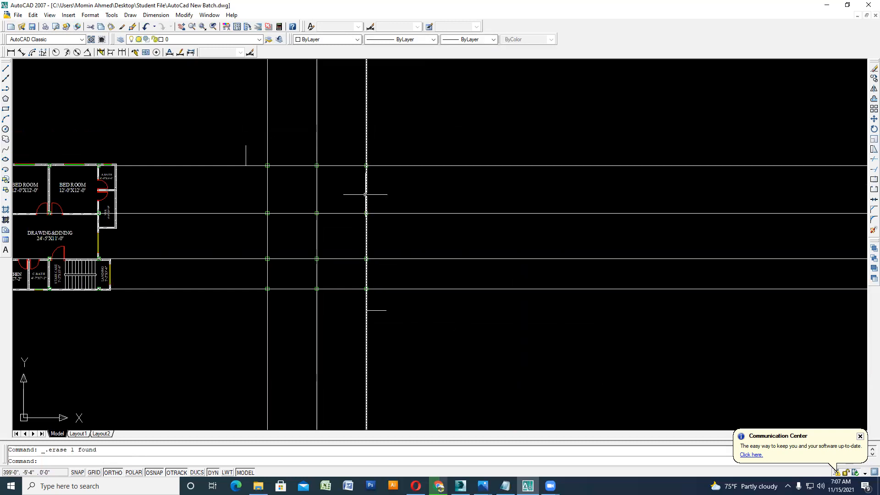
pyautogui.scroll(5, 260, 157)
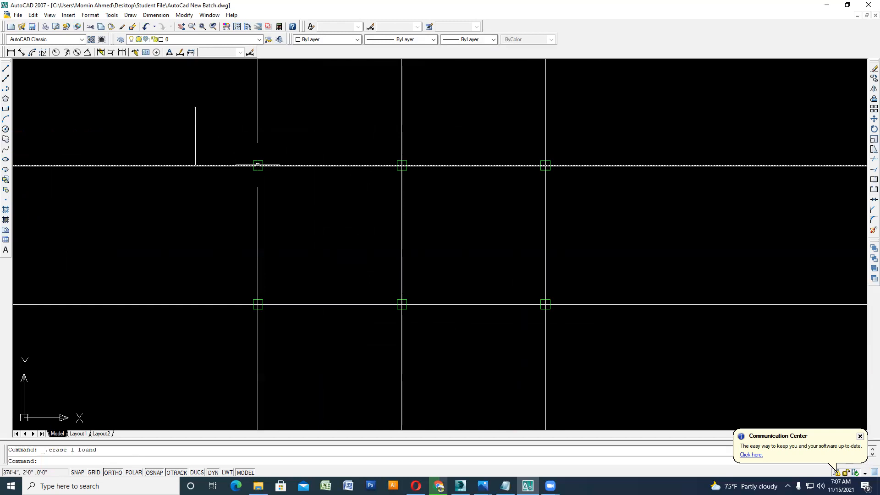
pyautogui.scroll(3, 251, 165)
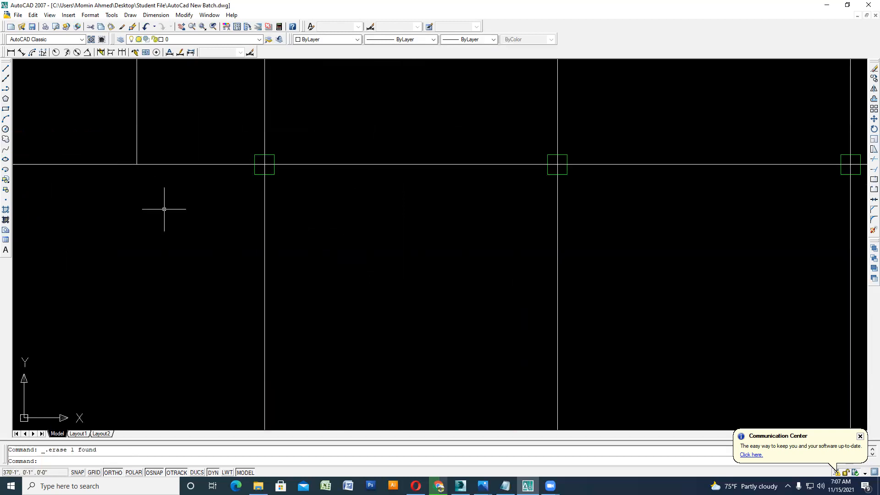
pyautogui.scroll(-4, 164, 209)
pyautogui.scroll(2, 448, 379)
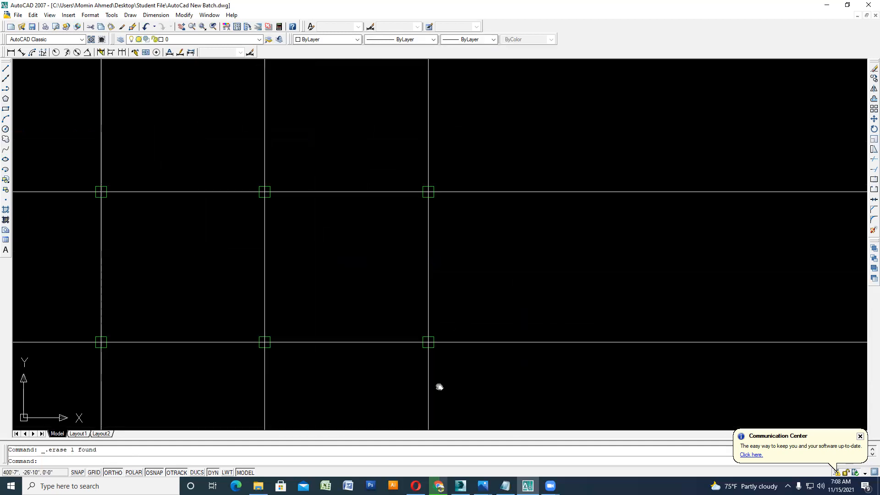
pyautogui.moveTo(441, 387); pyautogui.dragTo(390, 238, button='middle')
pyautogui.scroll(-2, 439, 381)
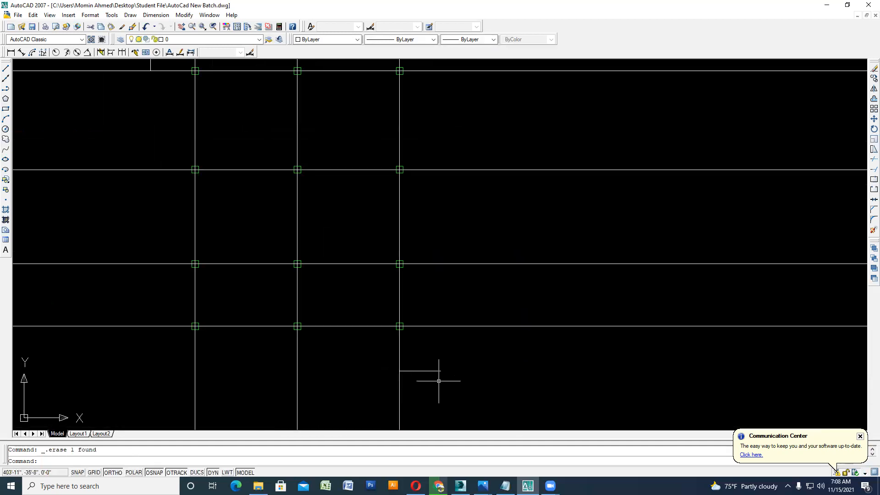
pyautogui.scroll(-2, 438, 381)
pyautogui.press('Escape')
pyautogui.click(6, 109)
pyautogui.click(258, 161)
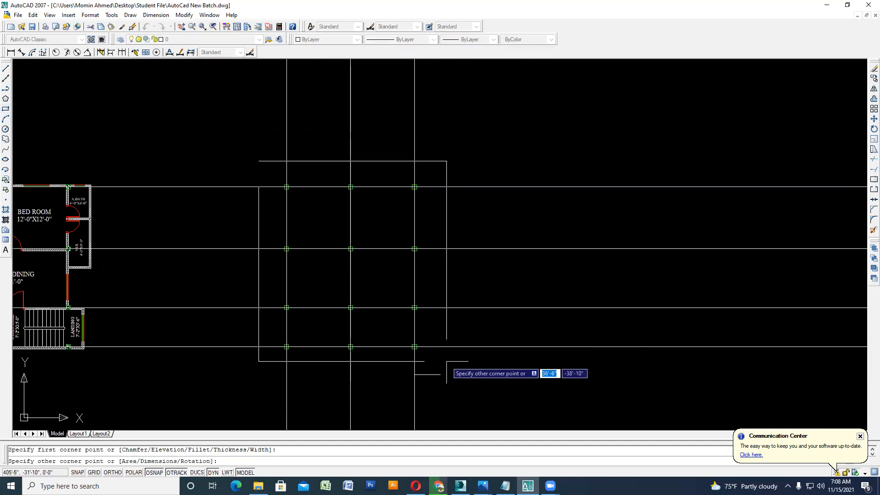
pyautogui.click(440, 374)
# - Trim the construction lines outside the rectangle on all four sides of the column grid
pyautogui.press('Escape')
pyautogui.write('T')
pyautogui.press('Return')
pyautogui.click(448, 110)
pyautogui.click(165, 117)
pyautogui.click(524, 169)
pyautogui.click(500, 388)
pyautogui.click(474, 421)
pyautogui.click(244, 396)
pyautogui.click(264, 390)
pyautogui.click(190, 170)
pyautogui.press('Return')
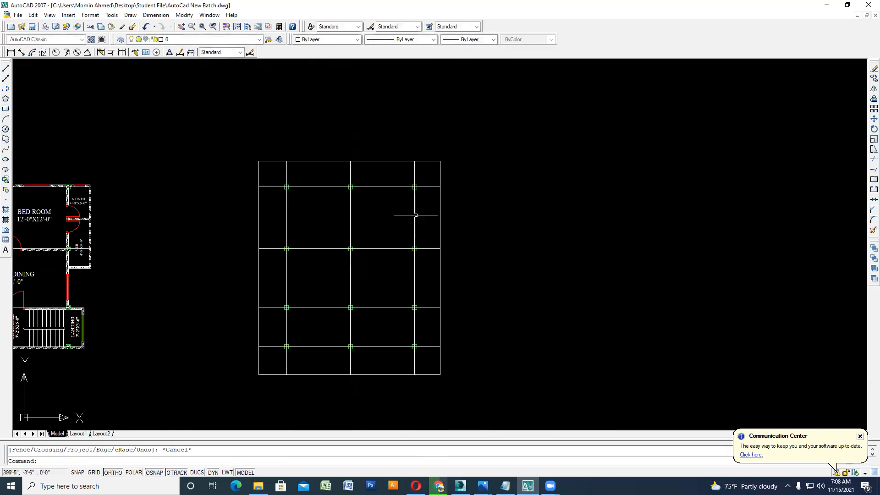
# - Erase the bounding rectangle and the two short guide lines at the grid's upper-left and lower-right corners
pyautogui.click(393, 161)
pyautogui.press('Delete')
pyautogui.click(268, 161)
pyautogui.click(233, 166)
pyautogui.press('Delete')
pyautogui.click(442, 362)
pyautogui.click(448, 369)
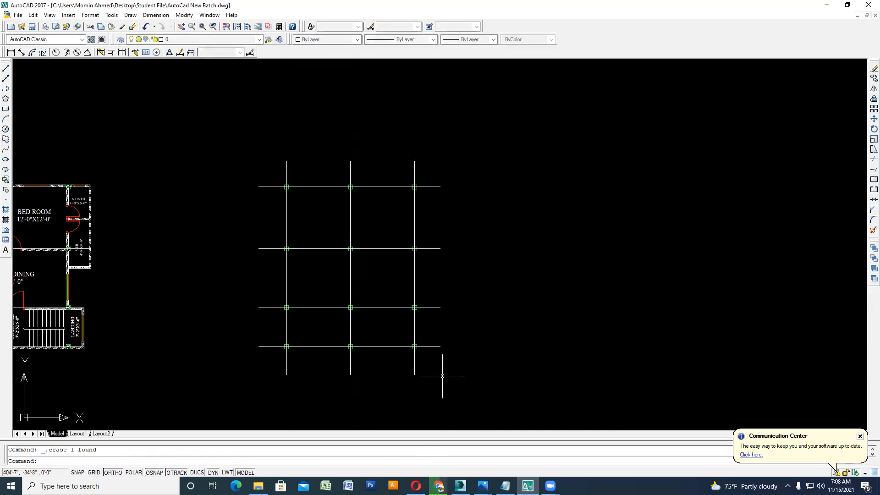
# - Erase the four leftover horizontal construction lines running left of the column grid through the floor plan
pyautogui.scroll(-3, 465, 344)
pyautogui.click(306, 353)
pyautogui.click(279, 291)
pyautogui.press('Delete')
# - Draw a circle with a radius of about 10" centred on the upper end of the leftmost vertical grid line
pyautogui.scroll(4, 481, 303)
pyautogui.scroll(2, 417, 324)
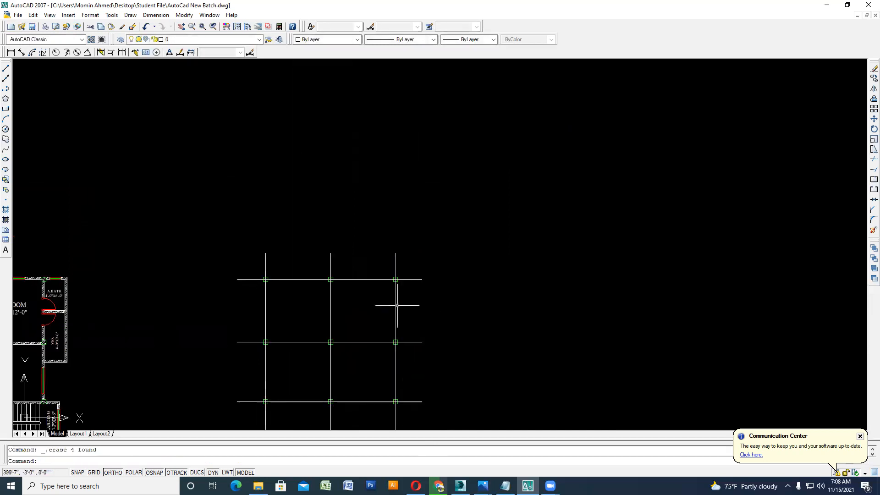
pyautogui.scroll(-1, 310, 281)
pyautogui.scroll(2, 332, 271)
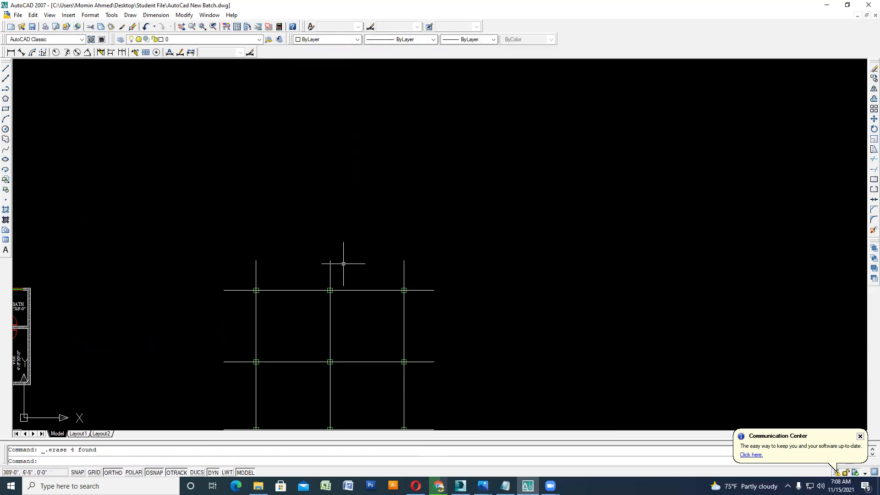
pyautogui.scroll(-2, 344, 262)
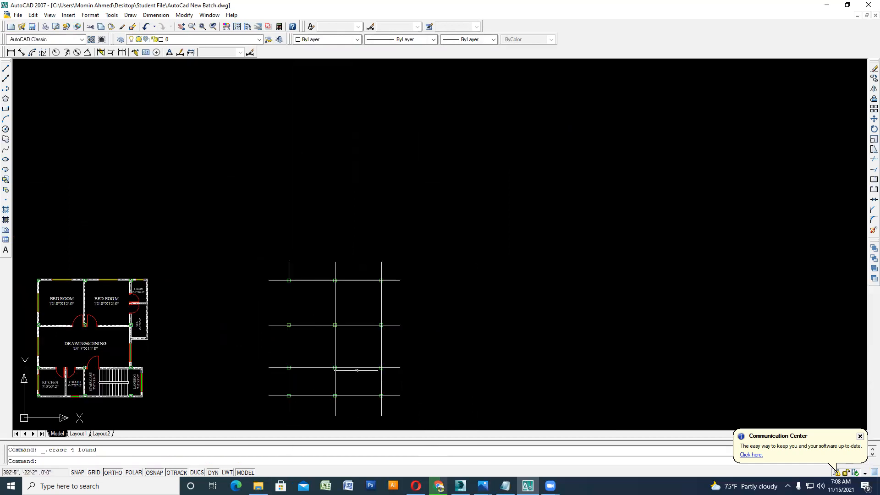
pyautogui.scroll(8, 307, 275)
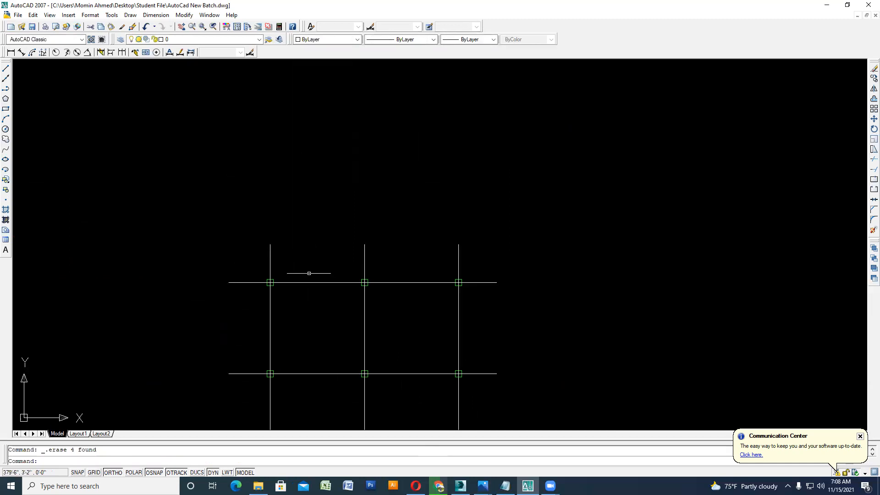
pyautogui.click(6, 130)
pyautogui.click(186, 192)
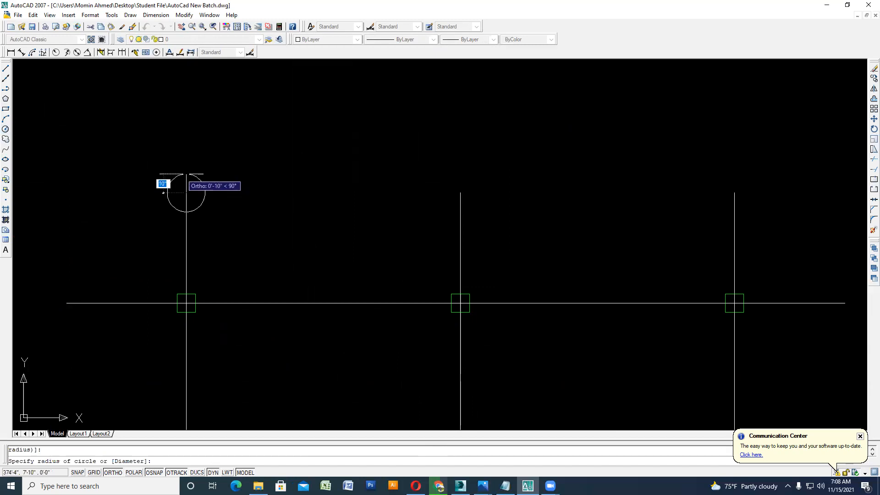
pyautogui.click(182, 178)
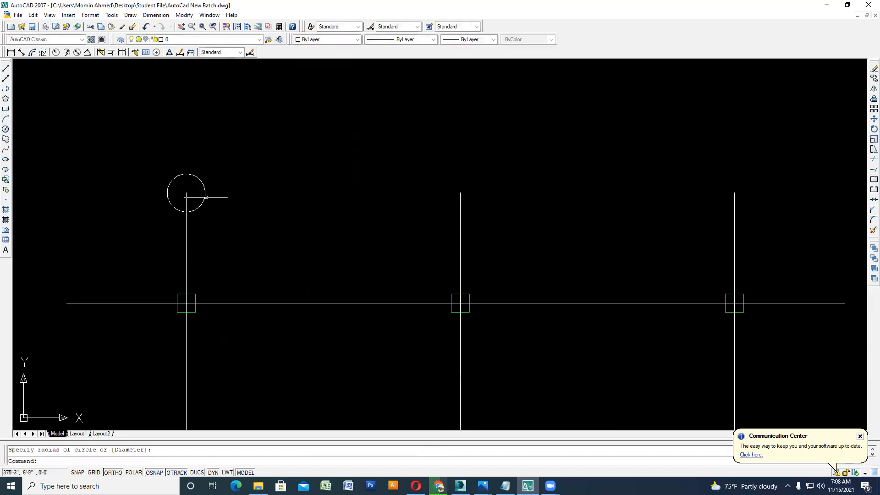
# - Copy the circle from its centre onto the upper ends of the middle and right vertical grid lines
pyautogui.scroll(-4, 161, 178)
pyautogui.scroll(2, 176, 184)
pyautogui.click(160, 169)
pyautogui.click(874, 78)
pyautogui.click(152, 174)
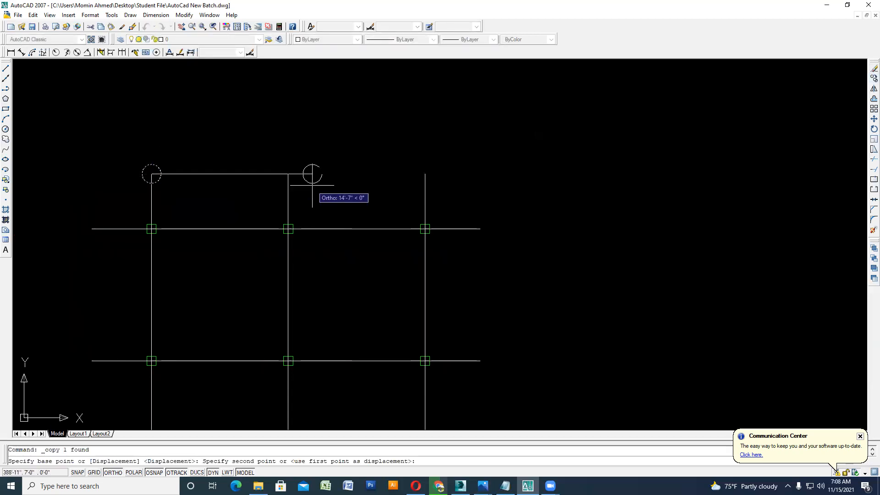
pyautogui.click(288, 174)
pyautogui.click(425, 173)
# - Turn Ortho off and copy the circle onto the left ends of all four horizontal grid lines
pyautogui.press('F8')
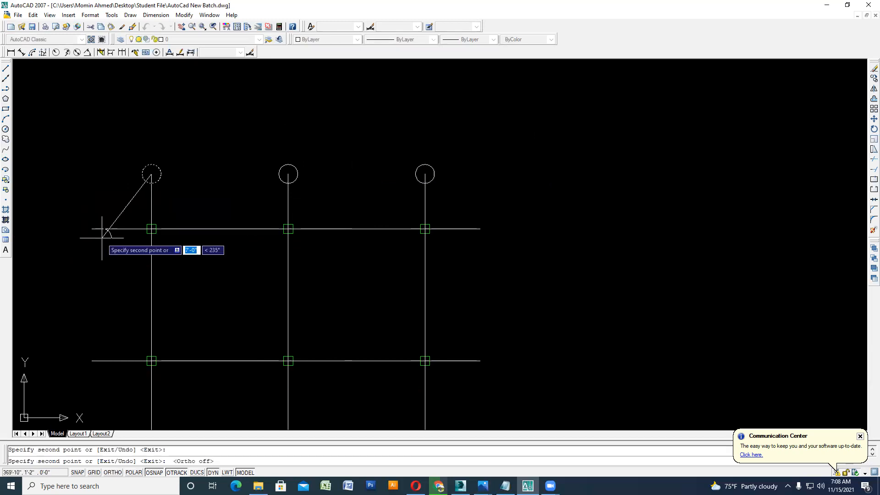
pyautogui.scroll(3, 91, 229)
pyautogui.click(103, 229)
pyautogui.scroll(-4, 110, 215)
pyautogui.scroll(3, 122, 309)
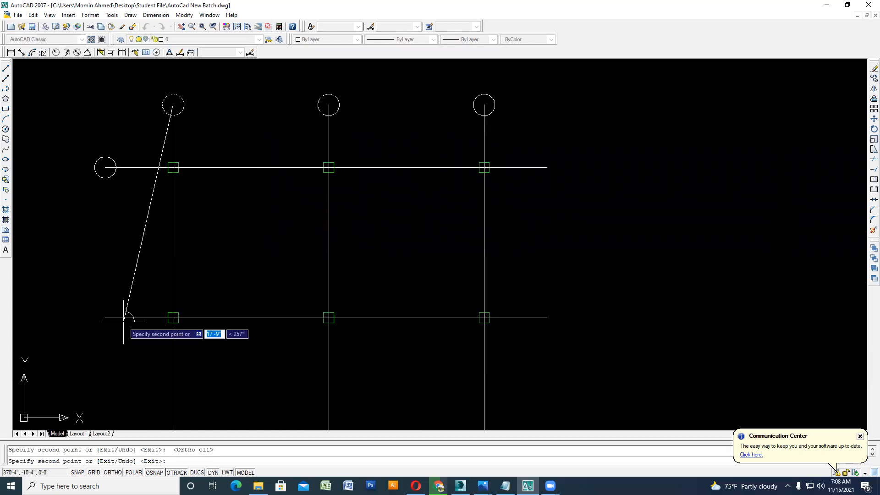
pyautogui.scroll(-4, 96, 315)
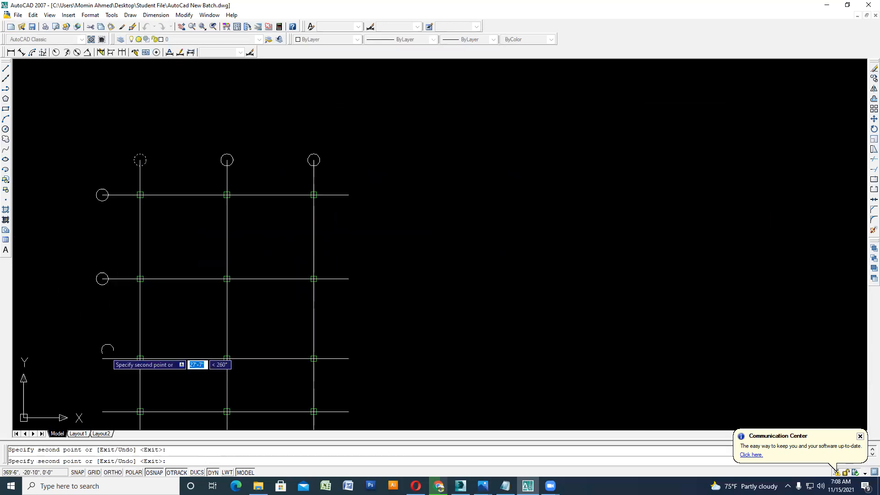
pyautogui.scroll(3, 108, 353)
pyautogui.click(104, 347)
pyautogui.scroll(-4, 105, 296)
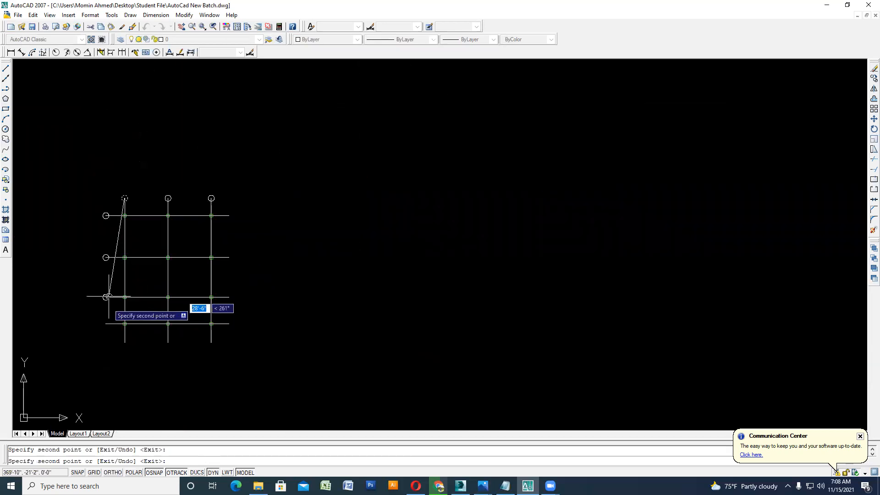
pyautogui.scroll(3, 108, 296)
pyautogui.scroll(-4, 123, 293)
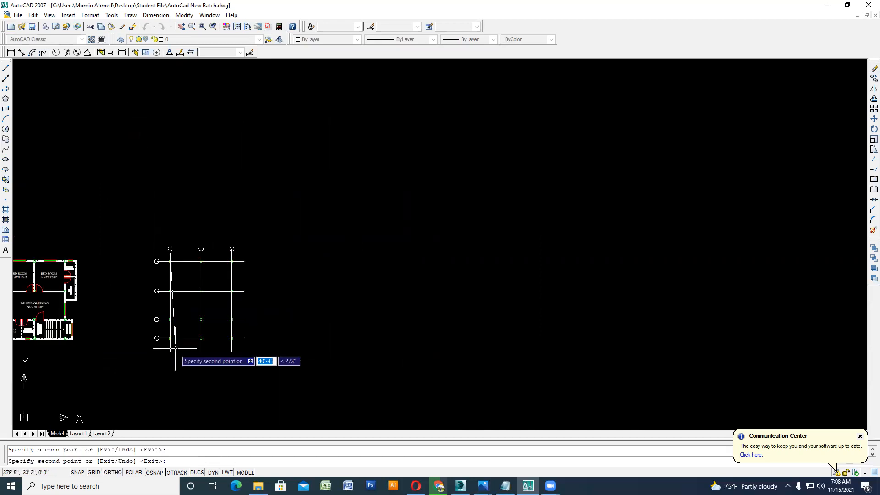
pyautogui.scroll(3, 152, 275)
pyautogui.press('Escape')
# - Trim the vertical grid line segments inside the three circles above the grid
pyautogui.scroll(4, 227, 243)
pyautogui.write('TR')
pyautogui.press('Return')
pyautogui.press('Return')
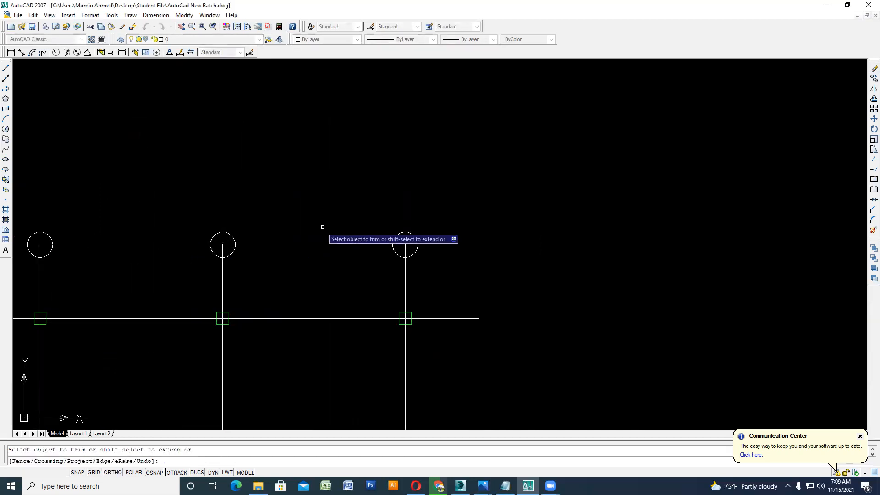
pyautogui.scroll(3, 389, 252)
pyautogui.scroll(-2, 433, 255)
pyautogui.scroll(-2, 429, 250)
pyautogui.scroll(3, 291, 243)
pyautogui.scroll(-5, 284, 239)
pyautogui.scroll(3, 277, 247)
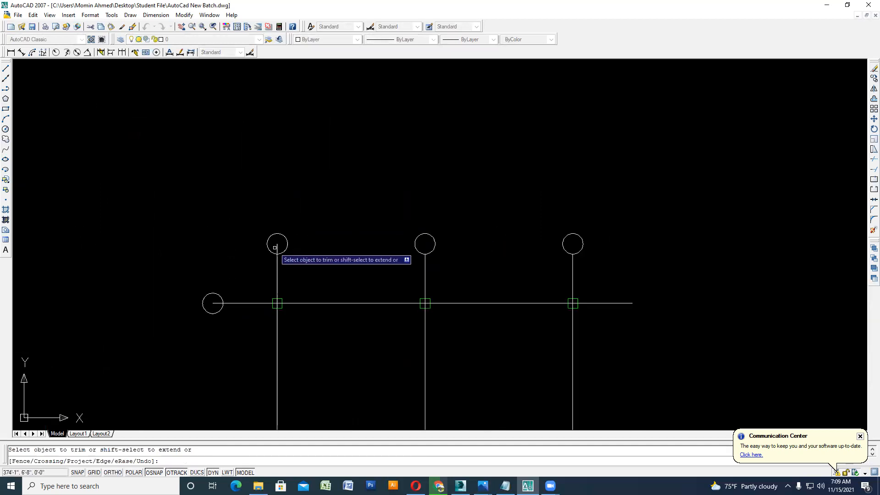
pyautogui.scroll(5, 216, 288)
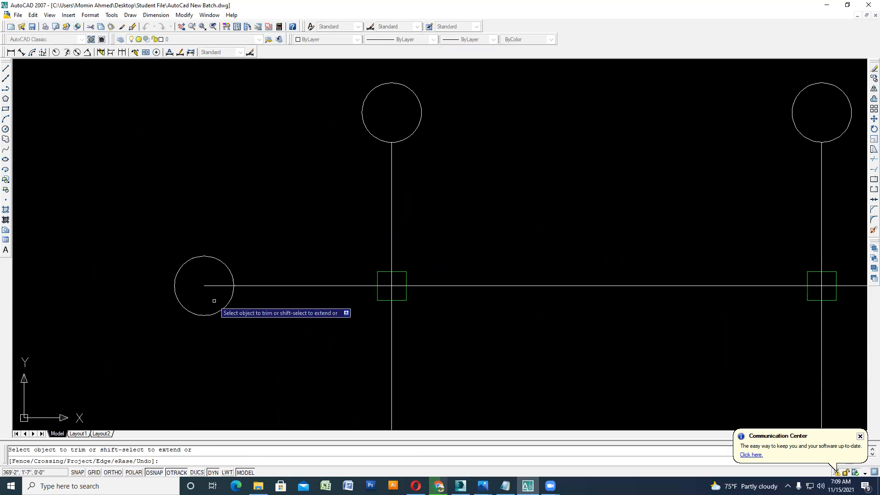
# - Trim the horizontal grid line segments inside the four circles along the grid's left side
pyautogui.scroll(-8, 215, 302)
pyautogui.scroll(7, 205, 340)
pyautogui.click(192, 306)
pyautogui.click(193, 308)
pyautogui.scroll(-7, 192, 320)
pyautogui.scroll(6, 194, 335)
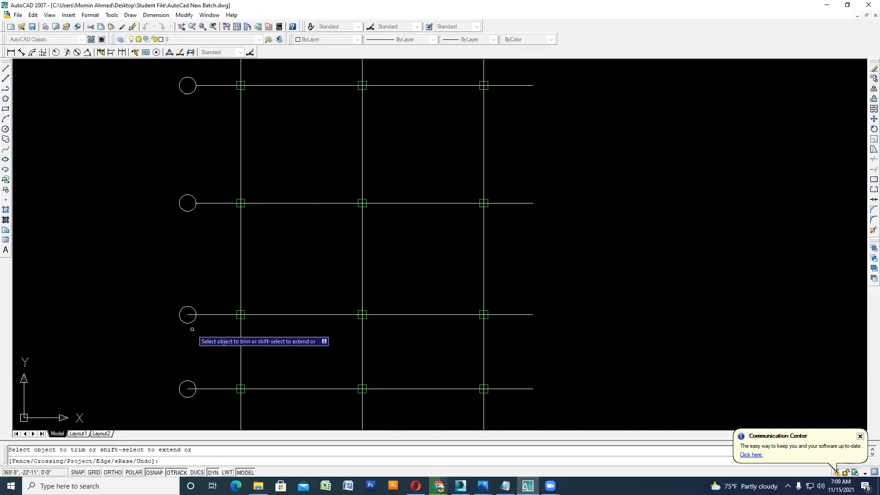
pyautogui.click(193, 312)
pyautogui.click(191, 310)
pyautogui.scroll(-7, 188, 298)
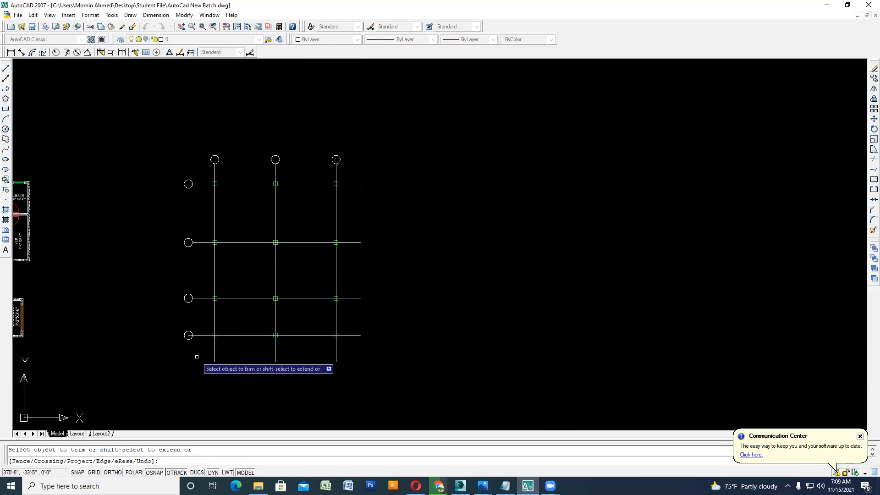
pyautogui.scroll(6, 192, 341)
pyautogui.click(188, 326)
pyautogui.click(190, 323)
pyautogui.scroll(-7, 190, 324)
pyautogui.press('Escape')
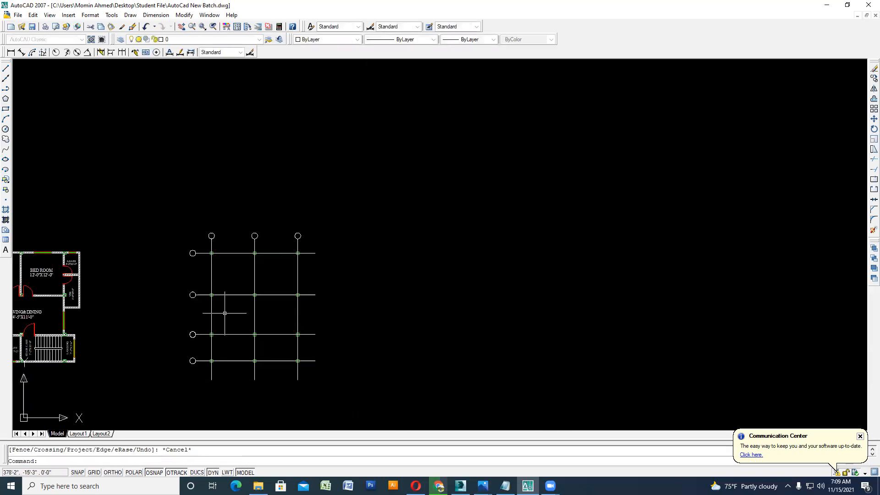
# - Define a multiline text box over the circle of the first vertical grid line, with a text height of 10"
pyautogui.scroll(8, 209, 273)
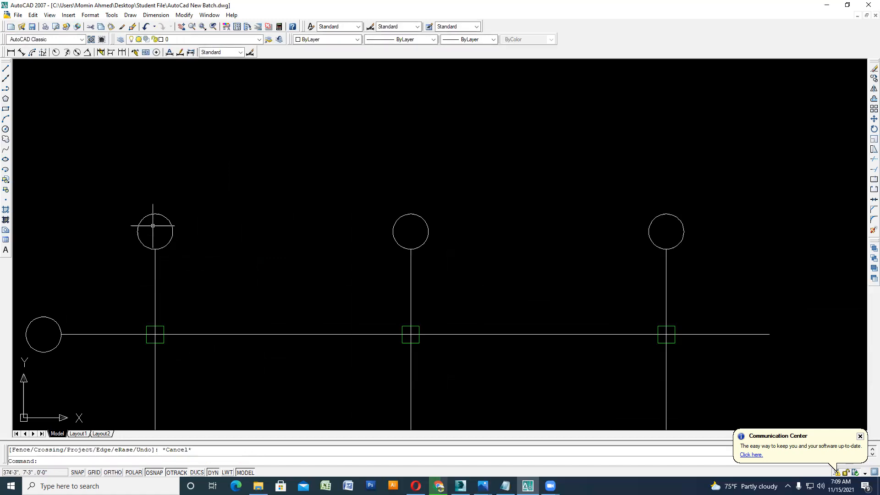
pyautogui.write('T')
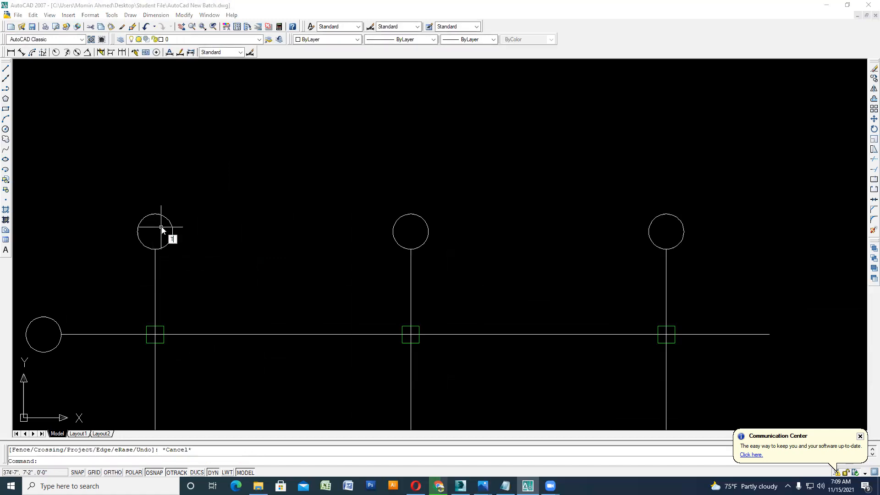
pyautogui.press('Return')
pyautogui.scroll(3, 154, 227)
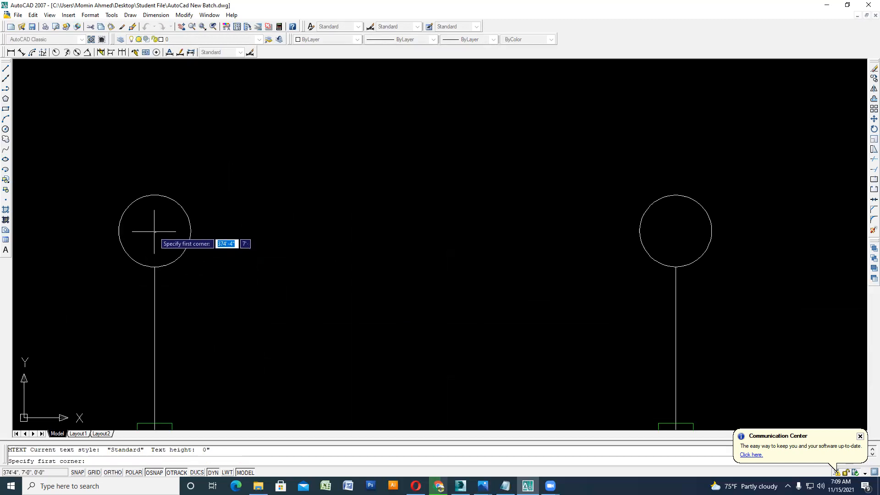
pyautogui.click(135, 213)
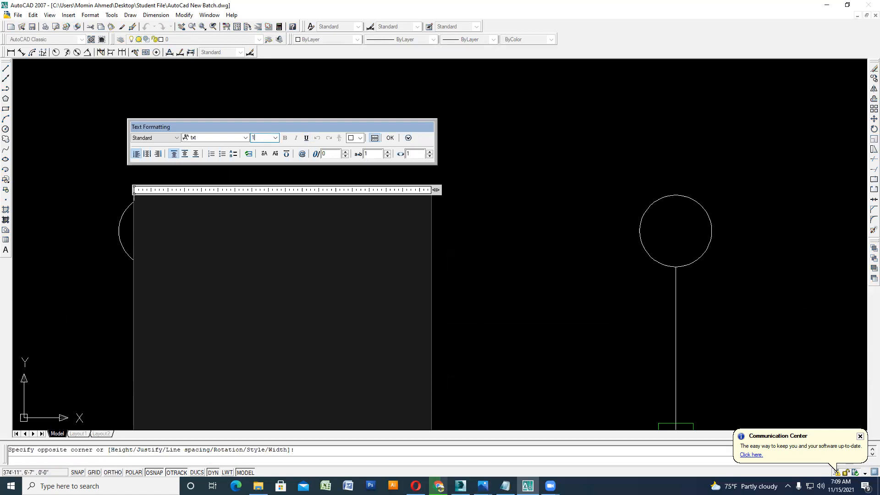
# - Set the font to Times New Roman and enter 1 as the first vertical grid line's label
pyautogui.click(223, 140)
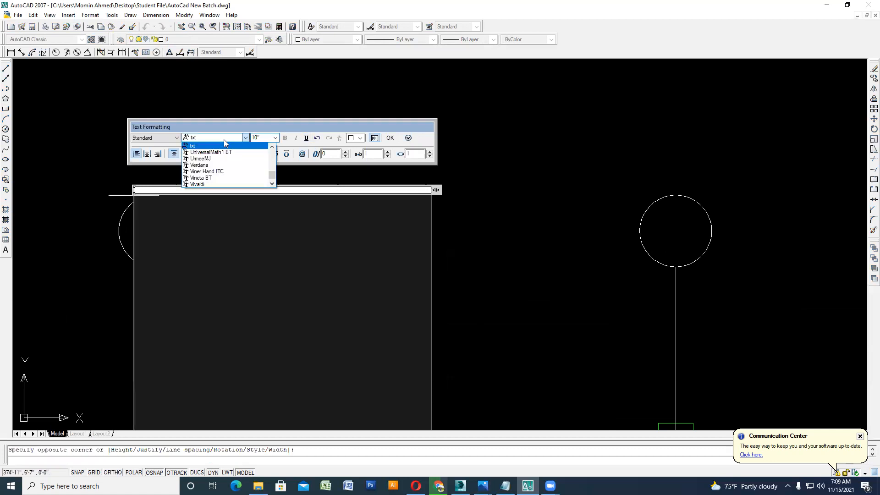
pyautogui.click(200, 165)
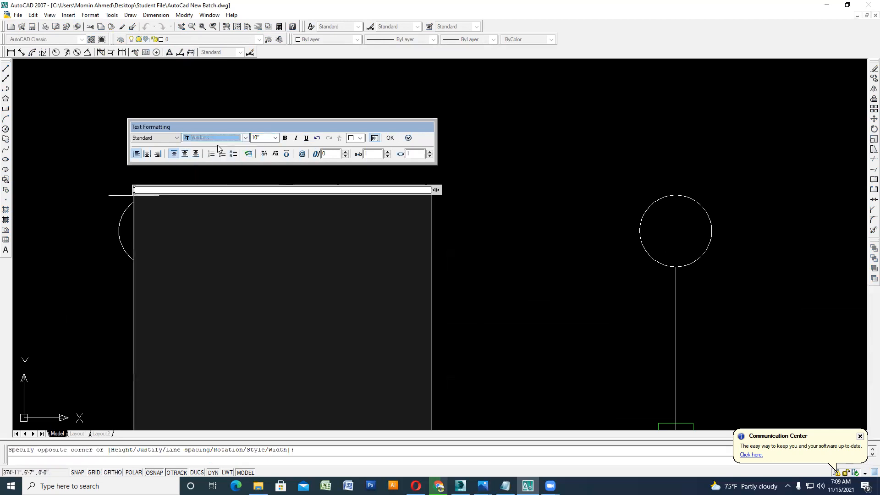
pyautogui.click(218, 138)
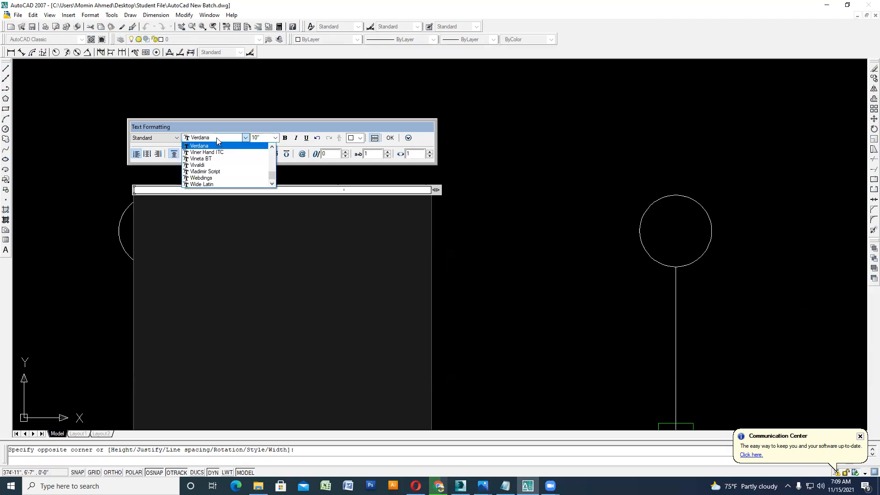
pyautogui.write('ti')
pyautogui.click(219, 145)
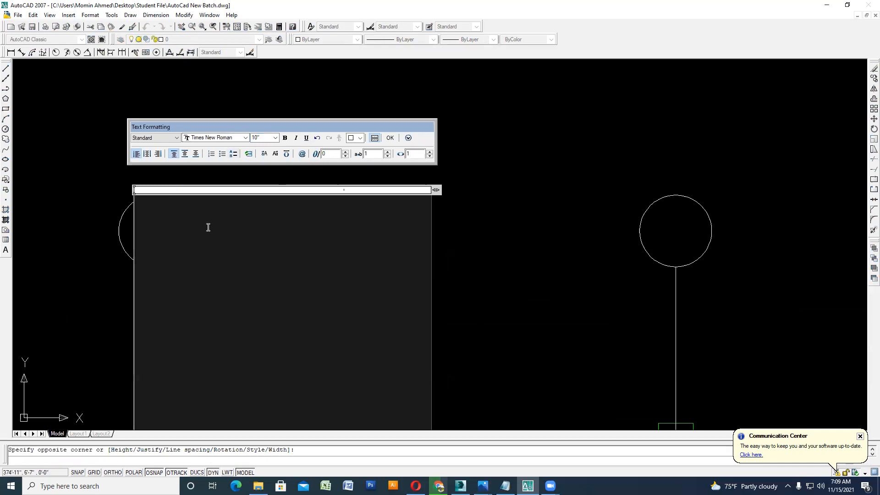
pyautogui.write('1')
pyautogui.click(390, 138)
# - Move the label 1 to the centre of its circle, with Ortho on
pyautogui.scroll(2, 115, 246)
pyautogui.click(181, 228)
pyautogui.click(154, 213)
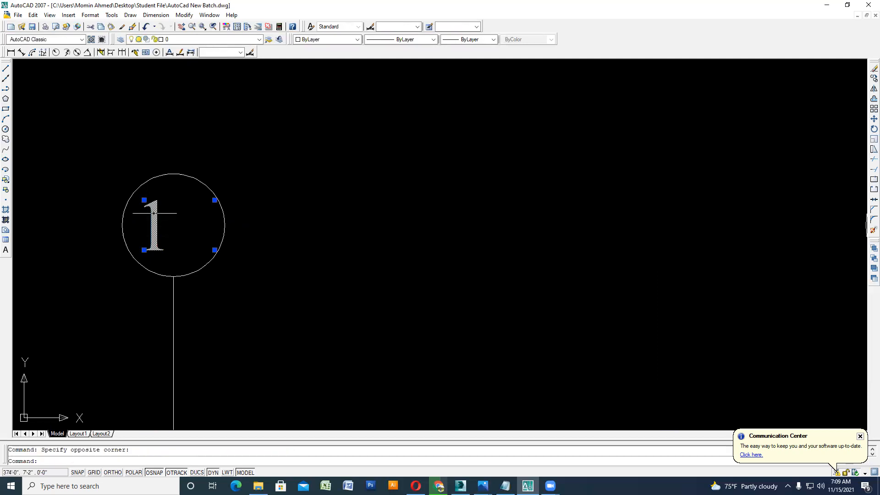
pyautogui.click(874, 119)
pyautogui.click(157, 222)
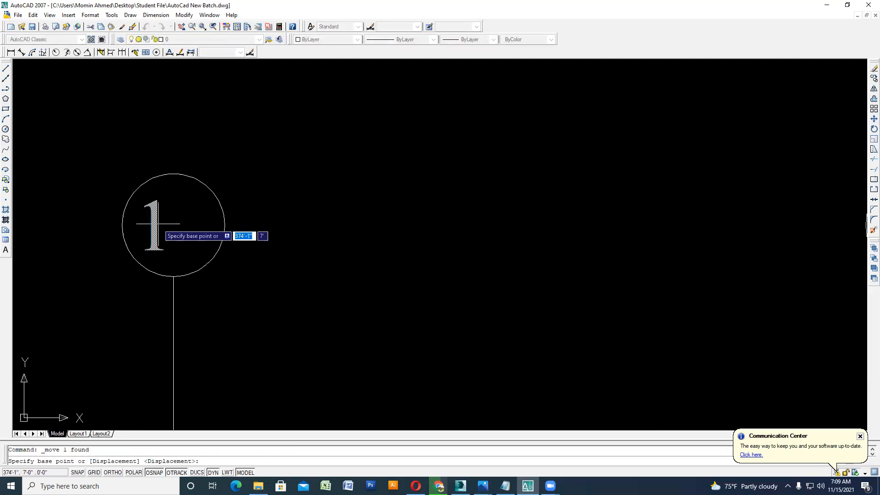
pyautogui.scroll(3, 173, 221)
pyautogui.press('F8')
pyautogui.click(173, 222)
pyautogui.scroll(-3, 173, 223)
# - Copy the label 1 into the circles of the middle and right vertical grid lines
pyautogui.click(181, 225)
pyautogui.click(173, 220)
pyautogui.click(874, 78)
pyautogui.click(170, 212)
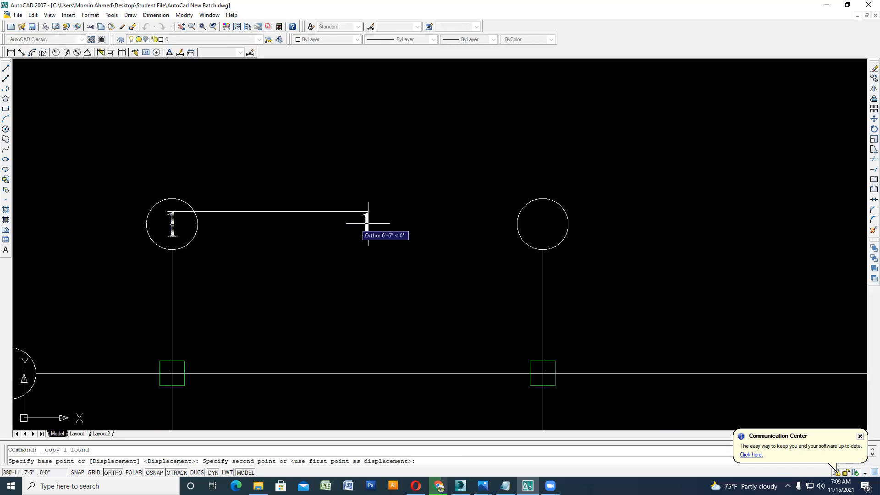
pyautogui.scroll(3, 544, 222)
pyautogui.click(536, 215)
pyautogui.scroll(-3, 366, 222)
pyautogui.scroll(3, 564, 227)
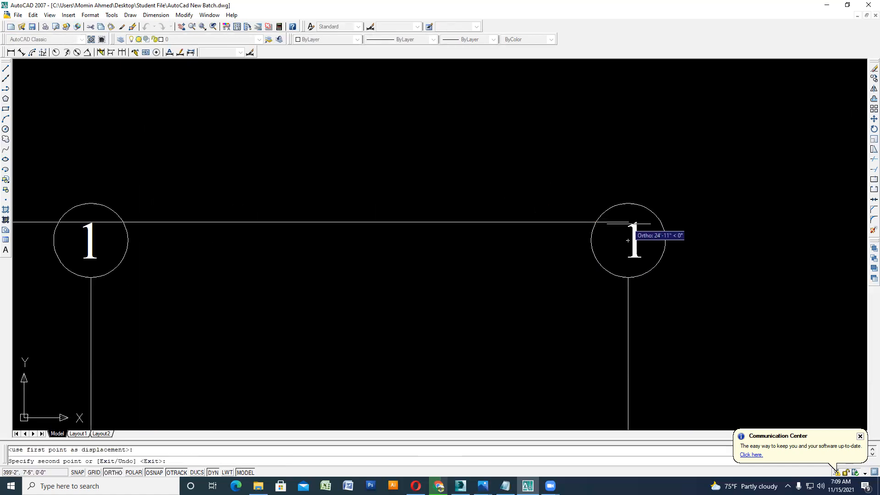
pyautogui.click(624, 224)
pyautogui.press('Escape')
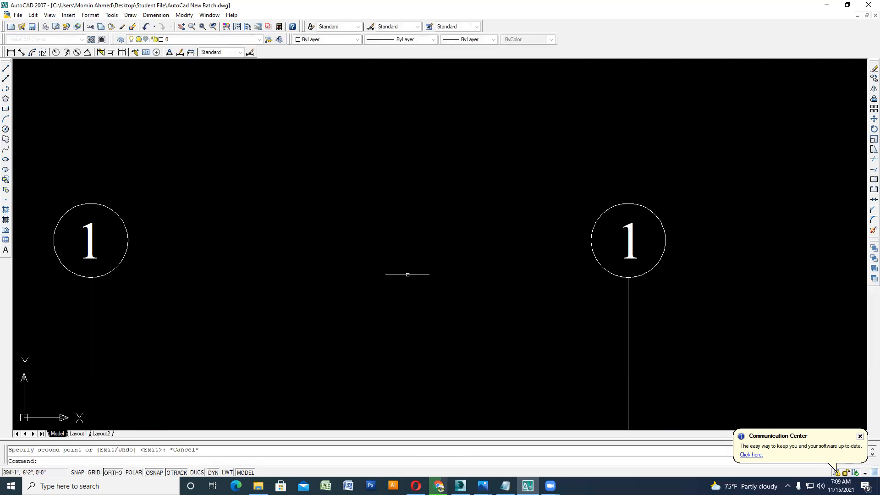
# - Change the middle vertical grid line's label to 2 and the right one's to 3
pyautogui.scroll(-6, 398, 272)
pyautogui.scroll(3, 303, 275)
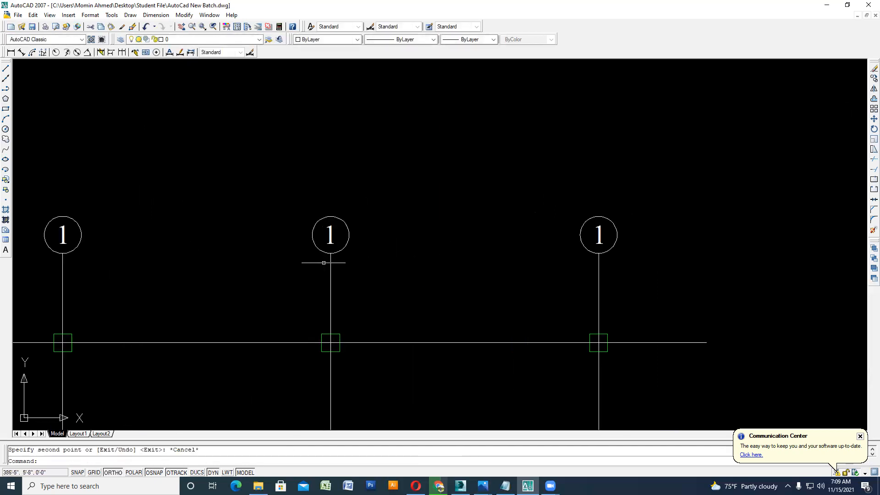
pyautogui.doubleClick(332, 241)
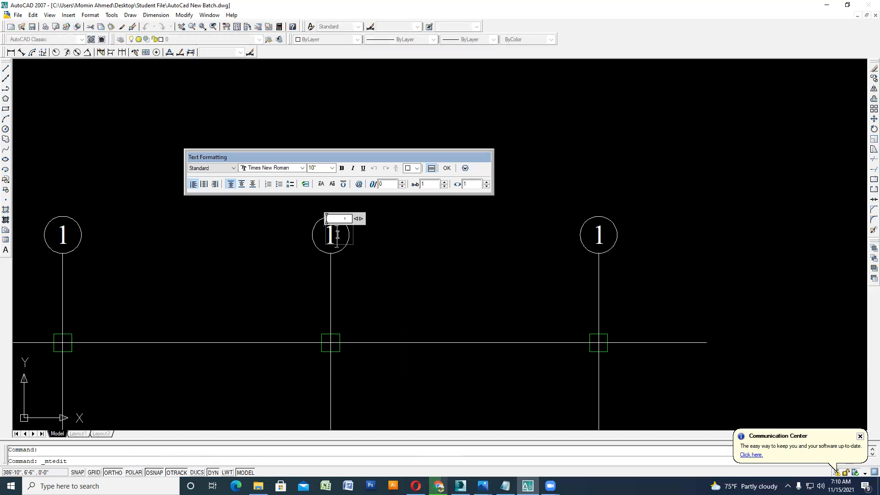
pyautogui.click(452, 168)
pyautogui.scroll(-4, 307, 204)
pyautogui.scroll(3, 407, 215)
pyautogui.doubleClick(404, 215)
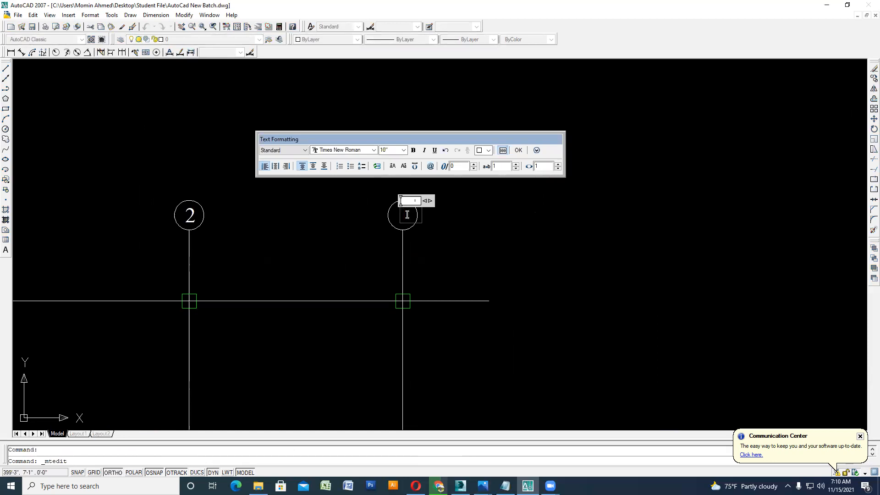
pyautogui.click(524, 150)
# - Turn Ortho off and copy the label 1 into the circle of the uppermost horizontal grid line
pyautogui.scroll(-4, 518, 184)
pyautogui.scroll(3, 321, 193)
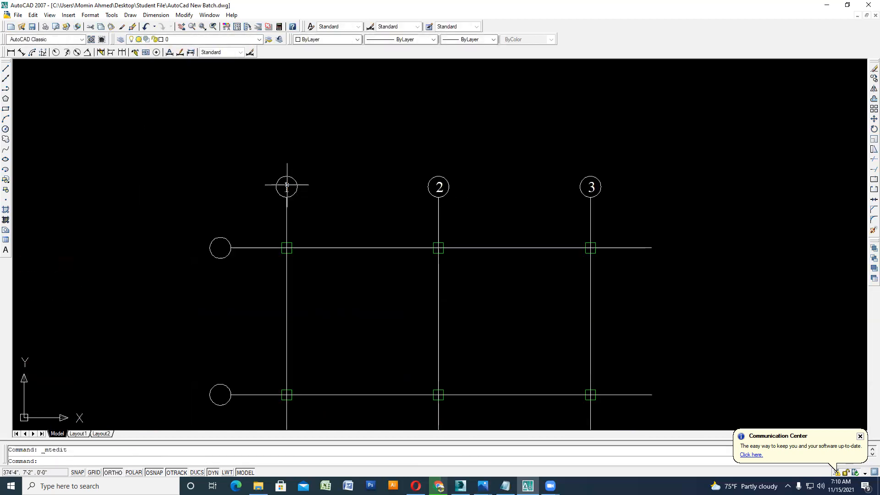
pyautogui.click(286, 185)
pyautogui.click(874, 78)
pyautogui.click(284, 189)
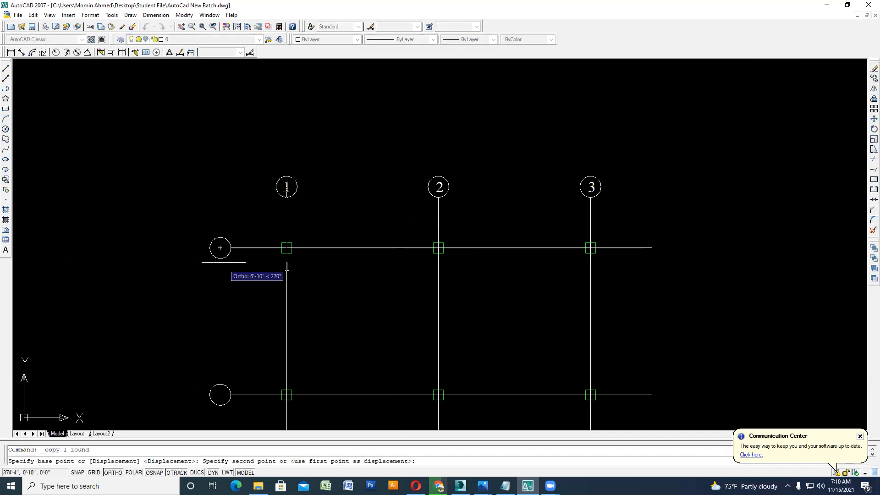
pyautogui.press('F8')
pyautogui.scroll(3, 215, 254)
pyautogui.scroll(4, 214, 255)
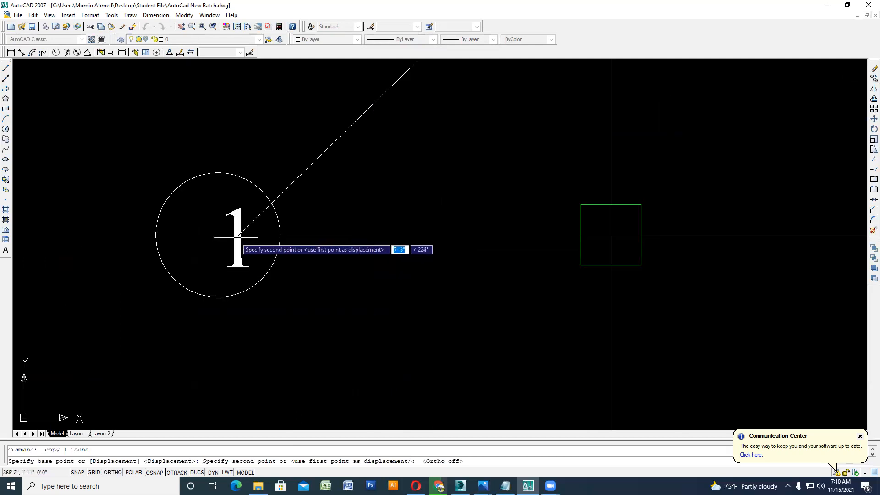
pyautogui.click(197, 222)
pyautogui.scroll(-3, 202, 220)
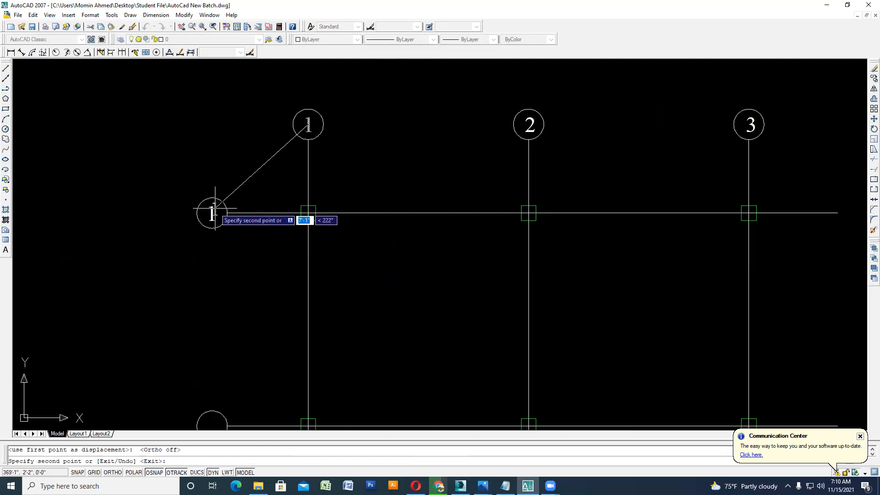
# - Copy the label 1 into the circles of the three lower horizontal grid lines
pyautogui.scroll(2, 202, 275)
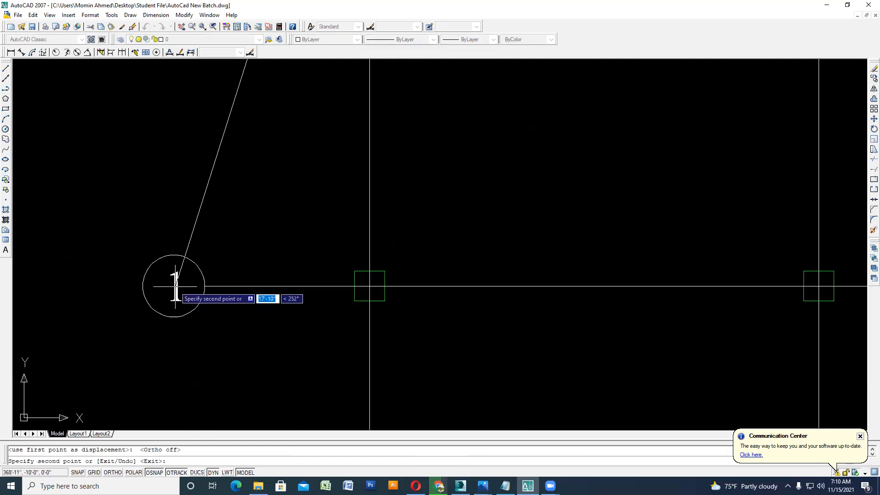
pyautogui.click(174, 287)
pyautogui.scroll(-2, 183, 368)
pyautogui.moveTo(184, 367); pyautogui.dragTo(175, 285, button='middle')
pyautogui.scroll(3, 165, 359)
pyautogui.click(191, 331)
pyautogui.scroll(-3, 202, 311)
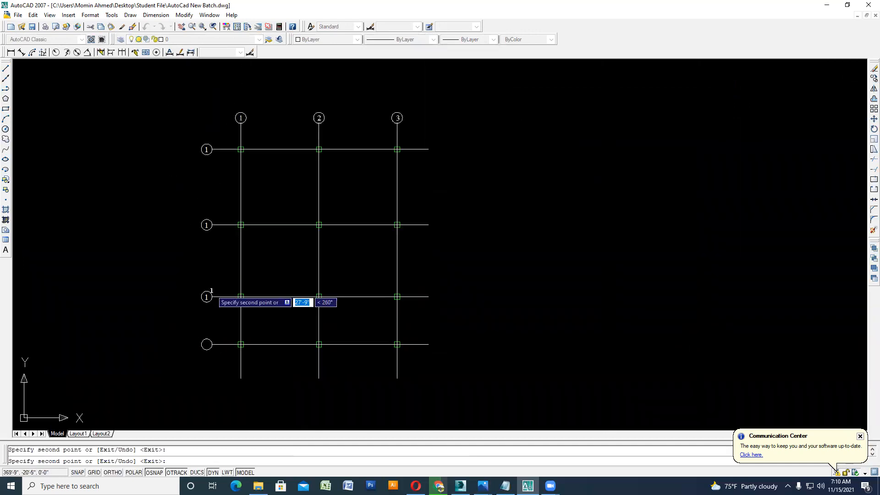
pyautogui.scroll(2, 197, 338)
pyautogui.press('Escape')
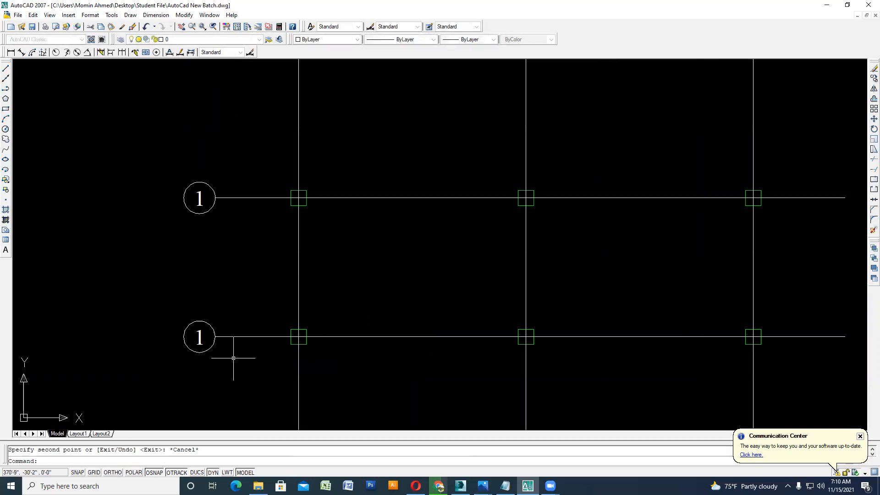
# - Change the uppermost horizontal grid line's label to A
pyautogui.scroll(-3, 232, 358)
pyautogui.scroll(3, 228, 131)
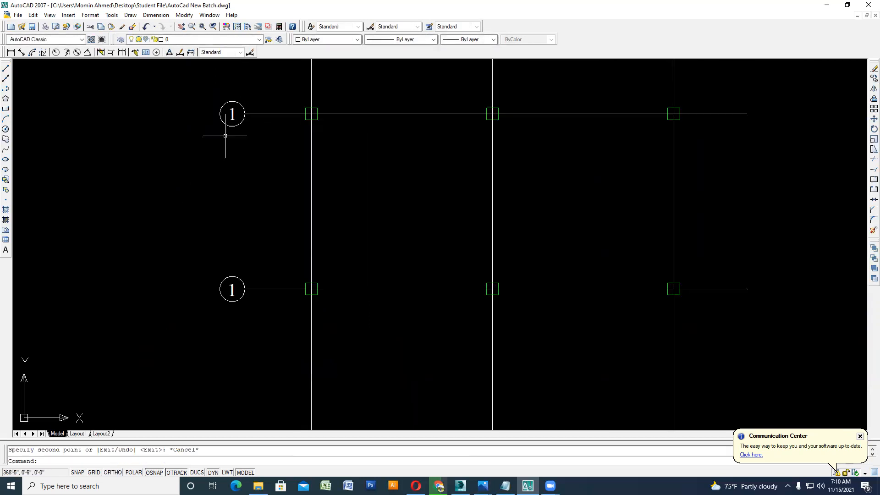
pyautogui.doubleClick(231, 108)
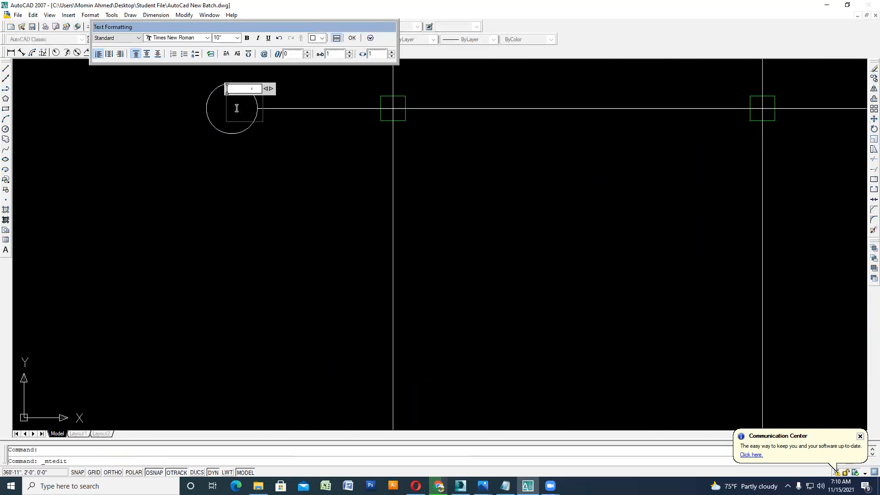
pyautogui.click(352, 40)
# - Move the label A to the centre of its circle
pyautogui.scroll(-3, 243, 141)
pyautogui.scroll(3, 237, 131)
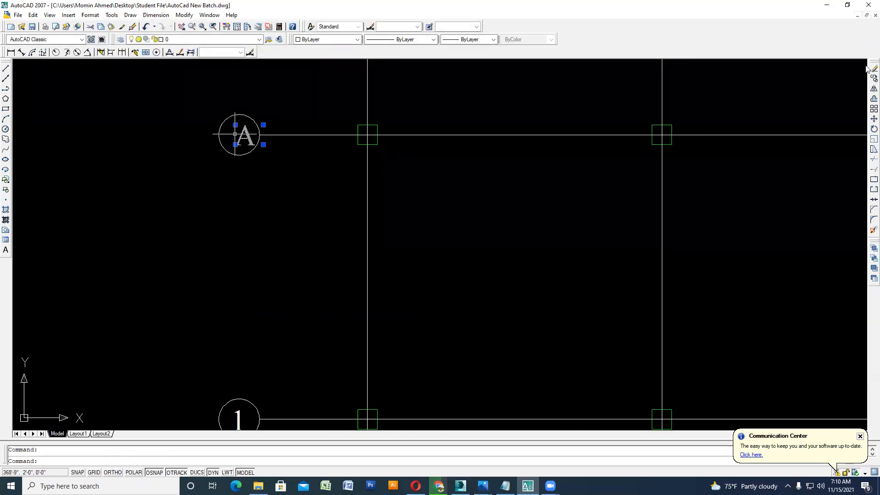
pyautogui.click(874, 119)
pyautogui.scroll(3, 310, 134)
pyautogui.click(173, 125)
pyautogui.scroll(2, 150, 124)
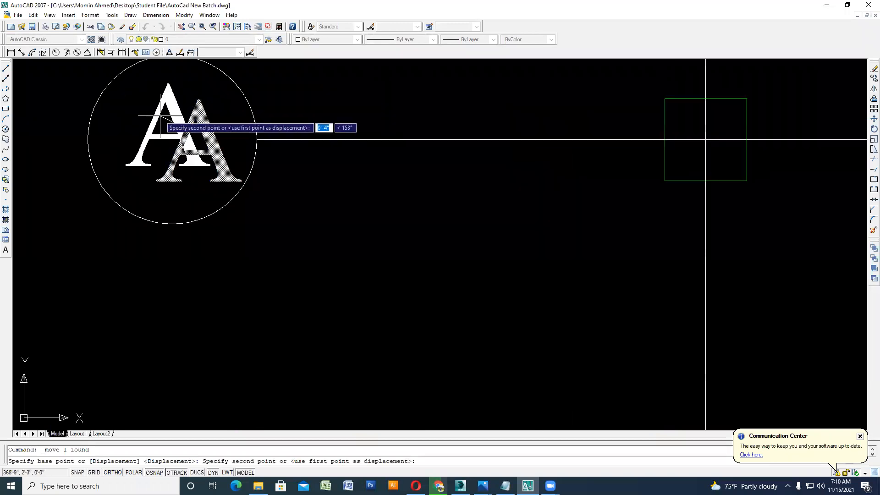
pyautogui.click(159, 127)
pyautogui.scroll(-4, 159, 127)
# - Delete the label 1 from the circles of the three lower horizontal grid lines
pyautogui.scroll(-5, 187, 179)
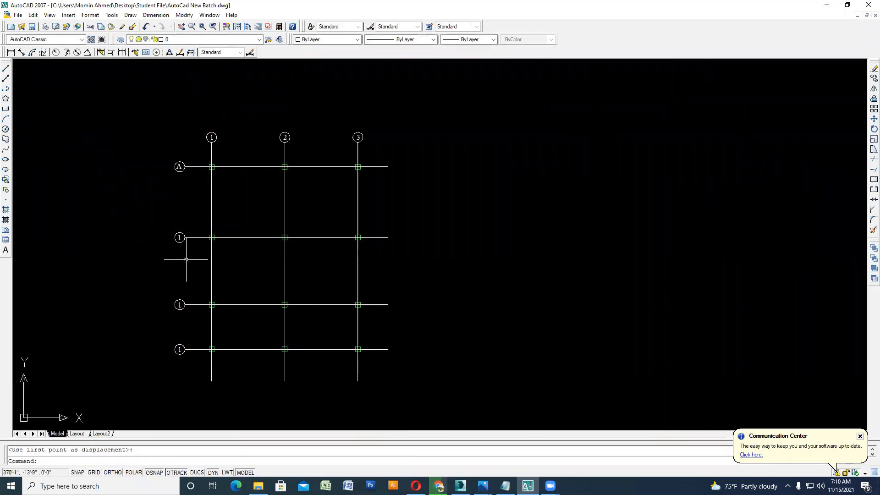
pyautogui.scroll(3, 183, 244)
pyautogui.click(179, 233)
pyautogui.press('Delete')
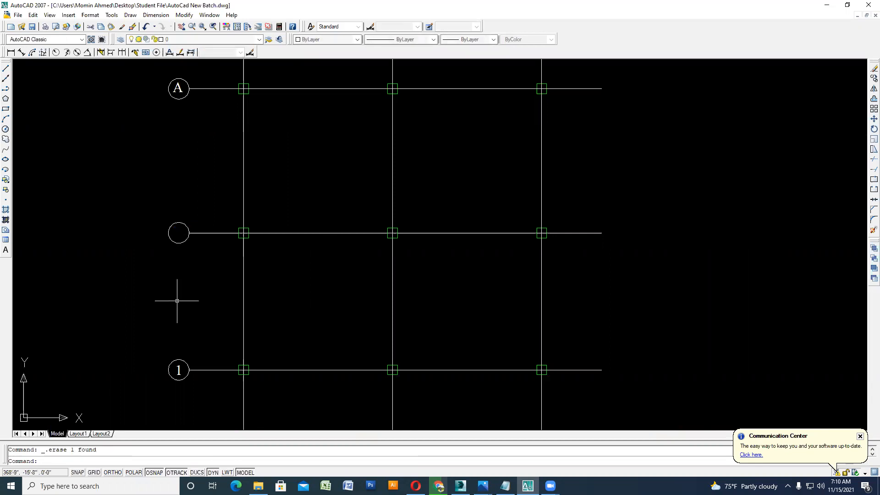
pyautogui.scroll(-4, 194, 314)
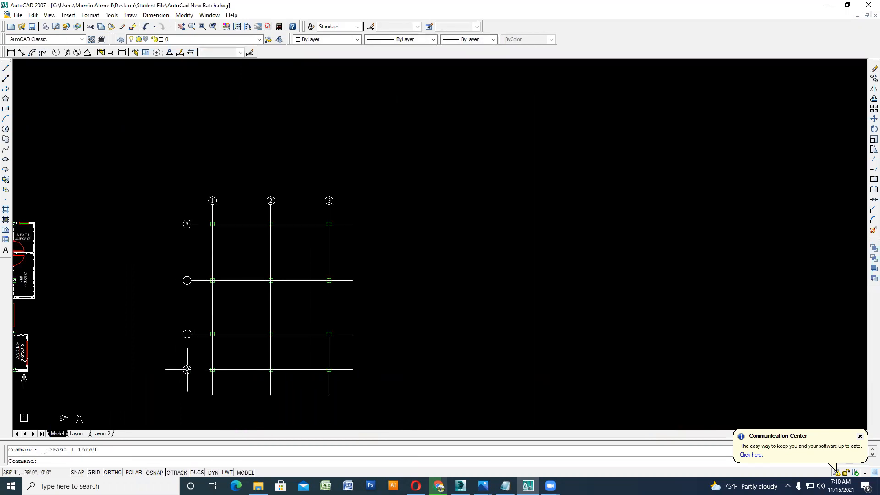
pyautogui.scroll(3, 187, 370)
pyautogui.scroll(-4, 191, 332)
# - Copy the label A from the uppermost grid circle into the circle of the second horizontal grid line
pyautogui.scroll(5, 176, 242)
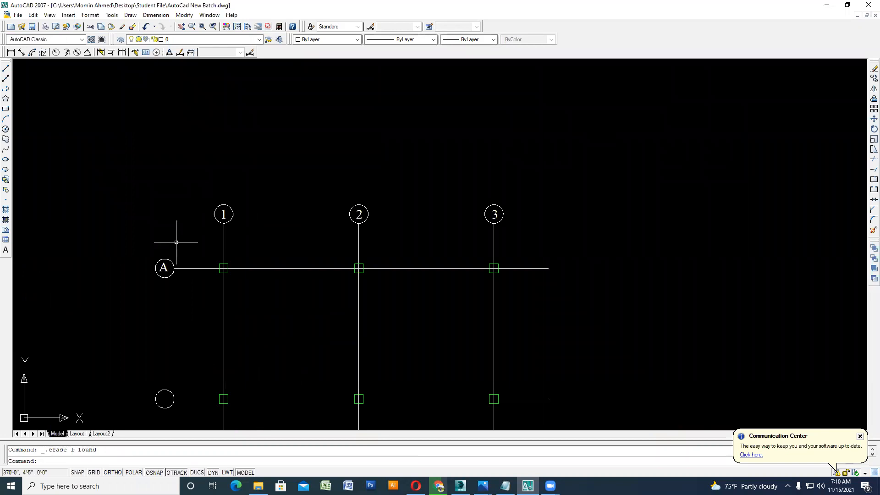
pyautogui.scroll(5, 176, 242)
pyautogui.moveTo(213, 233); pyautogui.dragTo(200, 203)
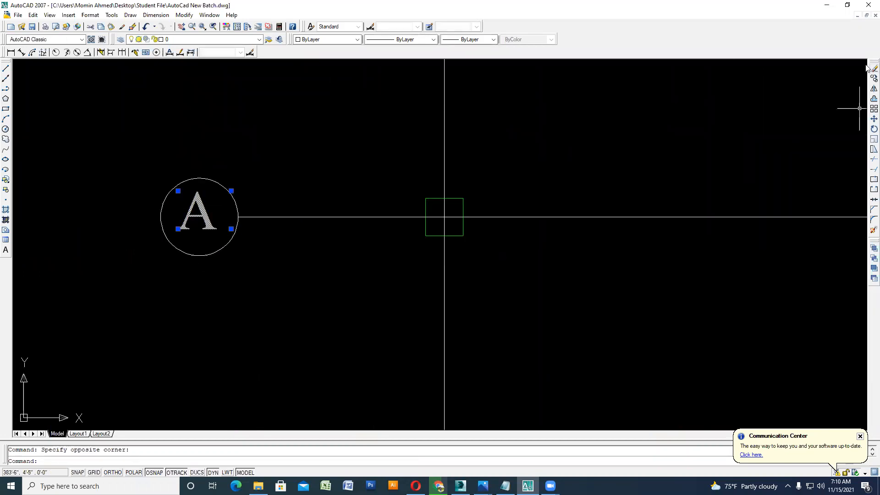
pyautogui.click(874, 79)
pyautogui.click(199, 216)
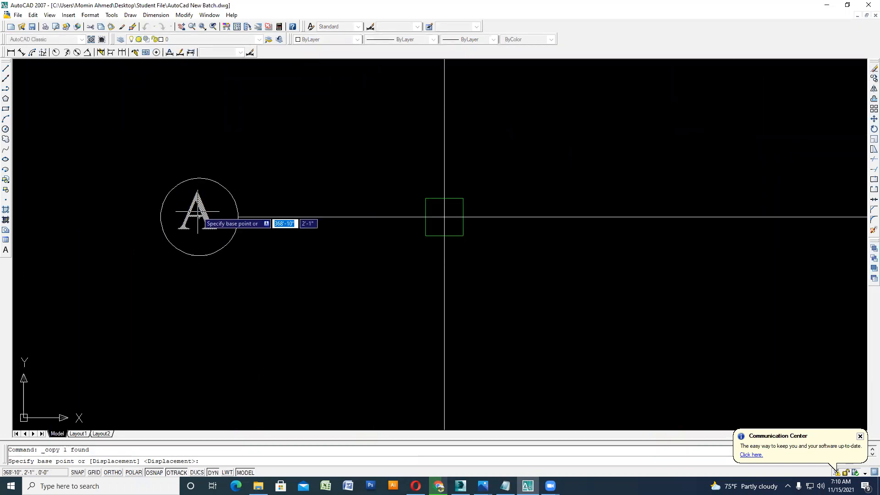
pyautogui.scroll(-5, 199, 215)
pyautogui.scroll(-3, 204, 198)
pyautogui.scroll(6, 200, 275)
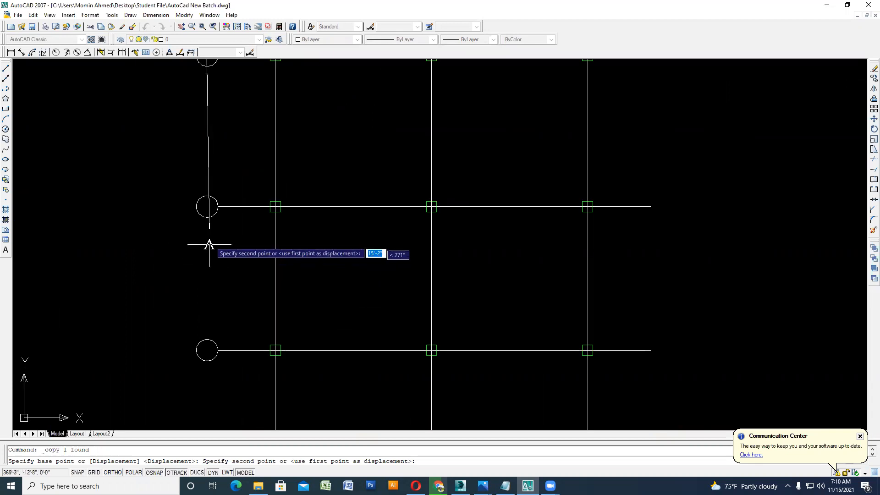
pyautogui.scroll(4, 207, 198)
pyautogui.press('F8')
pyautogui.click(206, 210)
# - Place further copies of the label A in the circles of the third and fourth horizontal grid lines
pyautogui.scroll(-6, 207, 210)
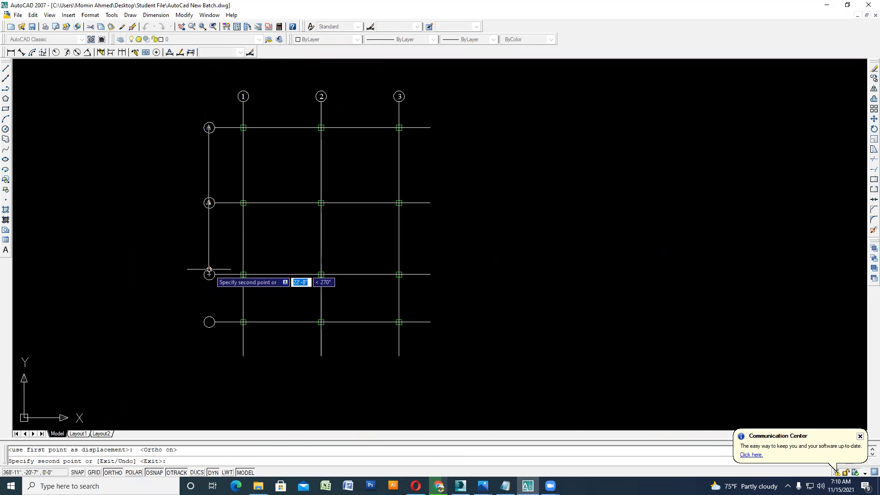
pyautogui.scroll(4, 206, 270)
pyautogui.click(206, 263)
pyautogui.scroll(-4, 206, 253)
pyautogui.scroll(5, 204, 298)
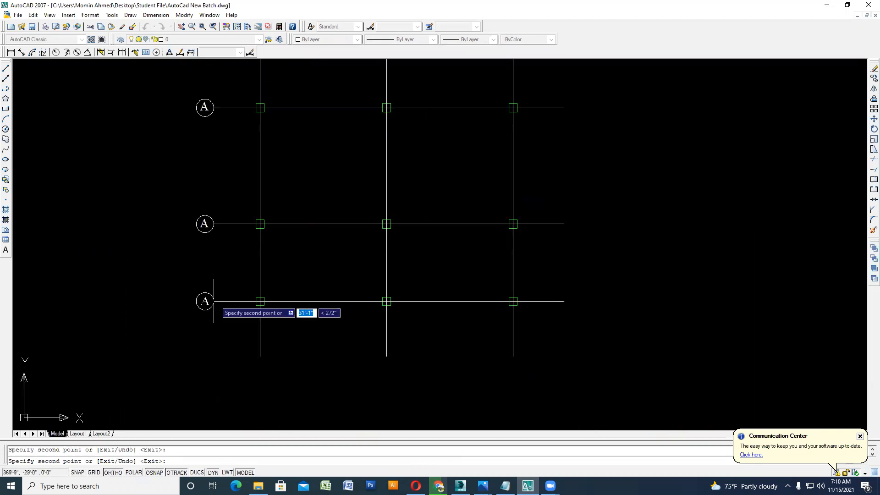
pyautogui.click(192, 301)
pyautogui.scroll(-4, 307, 344)
pyautogui.press('Escape')
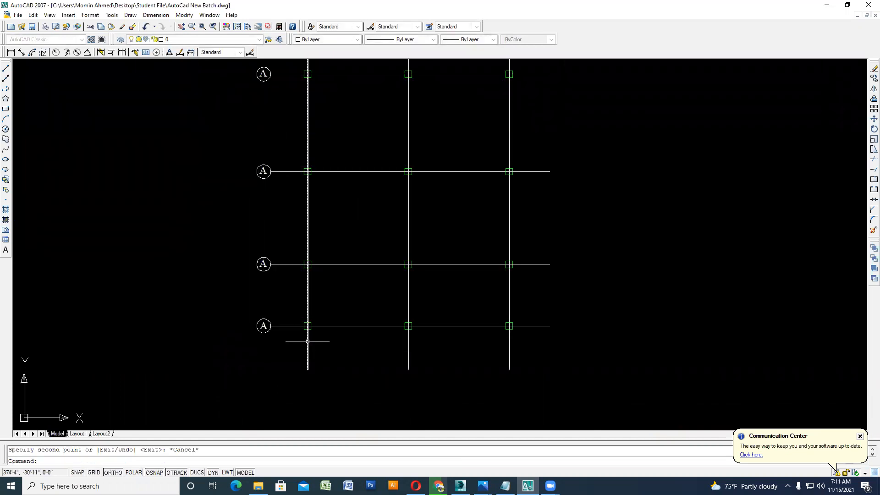
# - Change the second horizontal grid line's label to B
pyautogui.moveTo(274, 188); pyautogui.dragTo(247, 287, button='middle')
pyautogui.scroll(5, 237, 291)
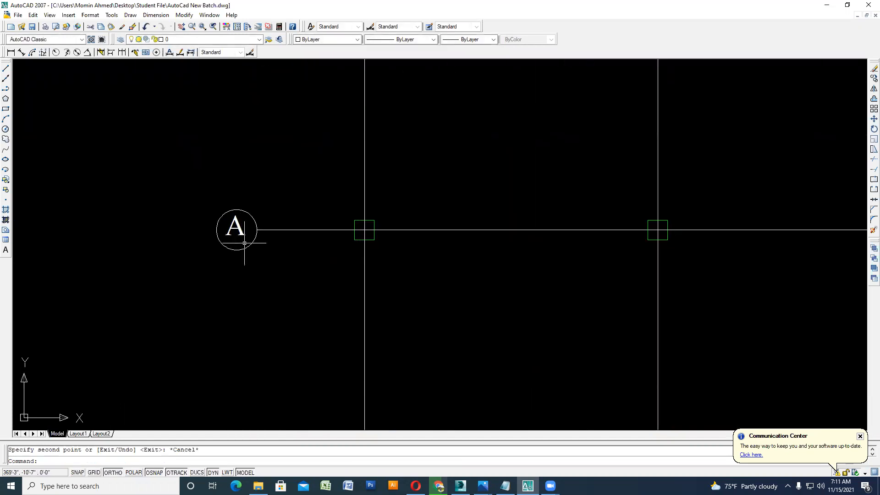
pyautogui.doubleClick(243, 232)
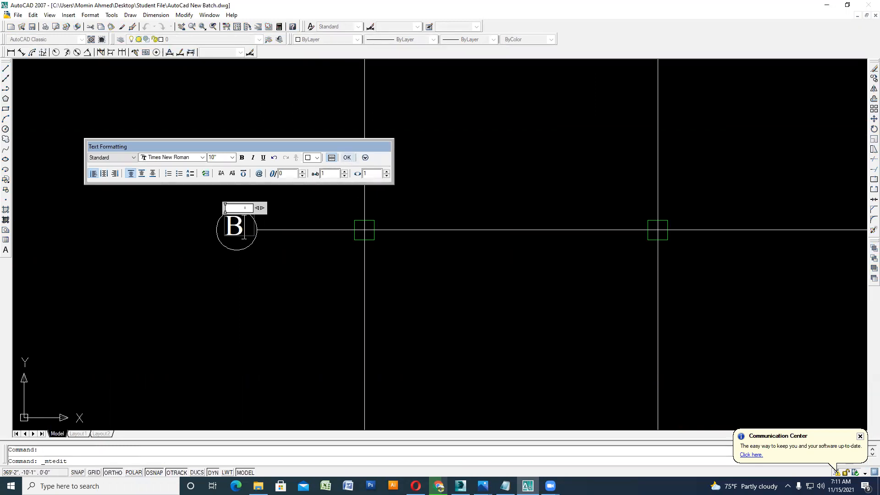
pyautogui.click(347, 157)
# - Change the third horizontal grid line's label to C
pyautogui.scroll(-4, 273, 269)
pyautogui.scroll(5, 265, 319)
pyautogui.doubleClick(276, 264)
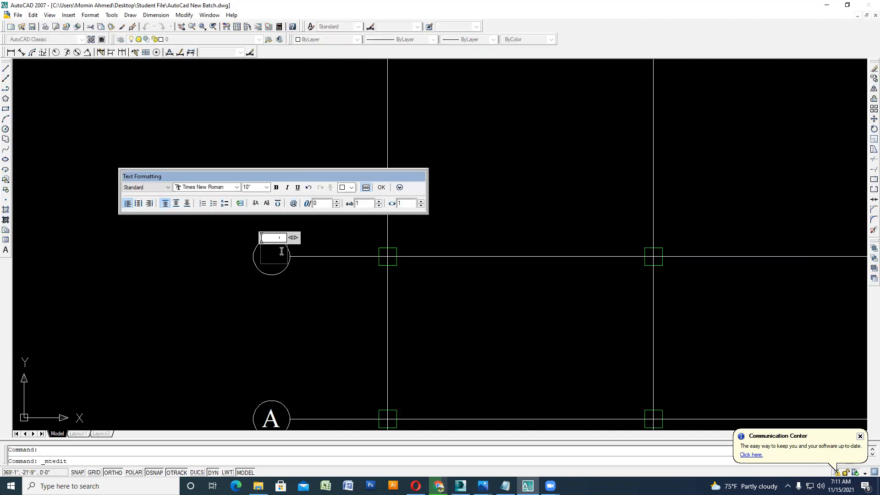
pyautogui.click(382, 189)
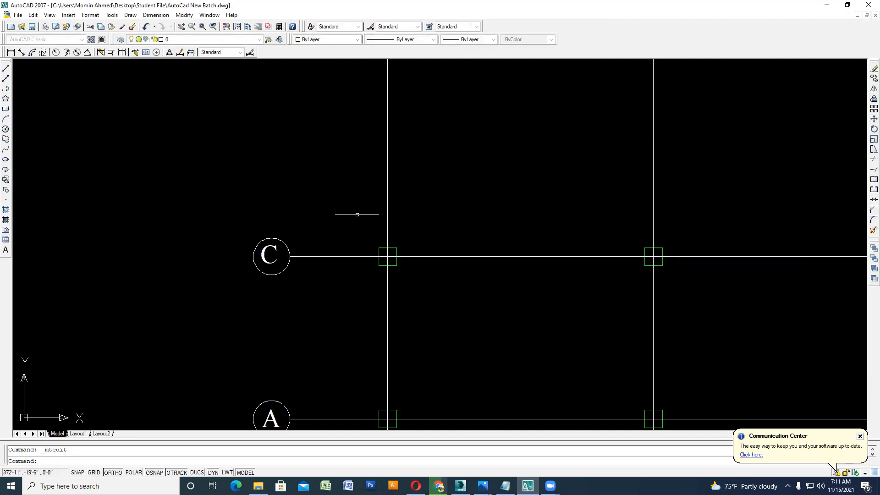
# - Change the lowest horizontal grid line's label to D
pyautogui.scroll(-4, 304, 324)
pyautogui.scroll(4, 291, 327)
pyautogui.doubleClick(287, 322)
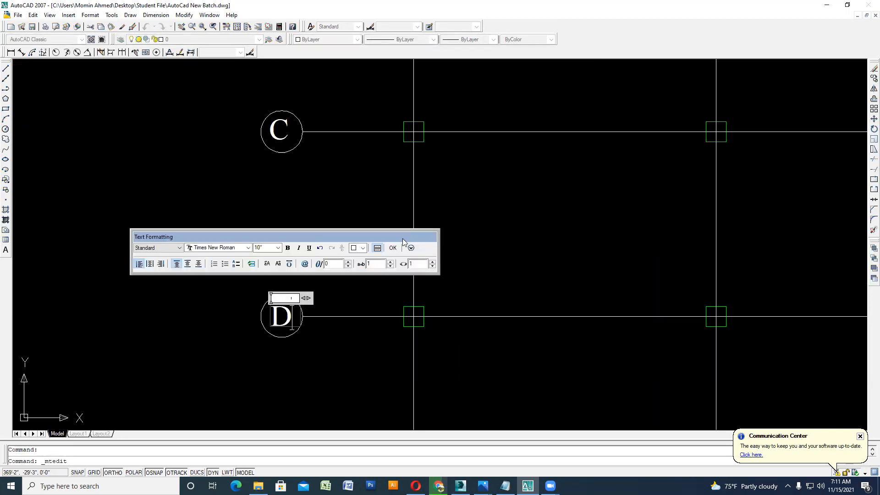
pyautogui.click(393, 251)
pyautogui.scroll(-5, 372, 251)
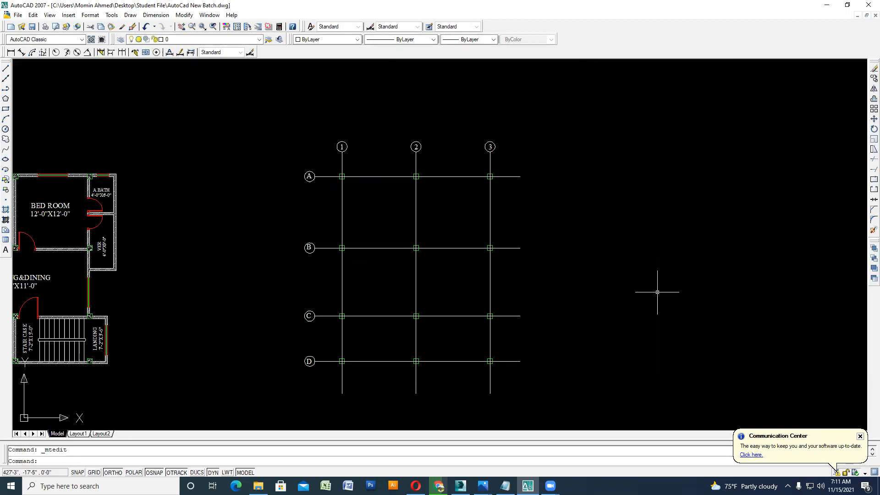
# - Save the drawing
pyautogui.scroll(5, 330, 191)
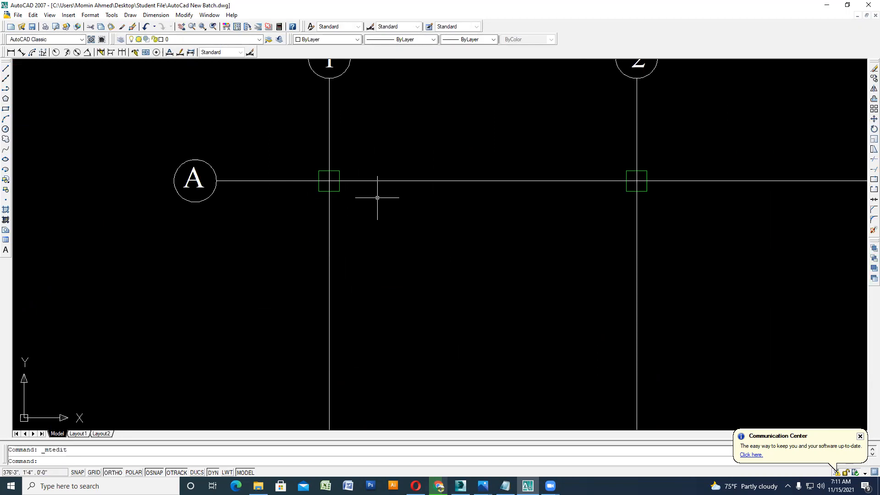
pyautogui.moveTo(329, 247); pyautogui.dragTo(329, 246, button='middle')
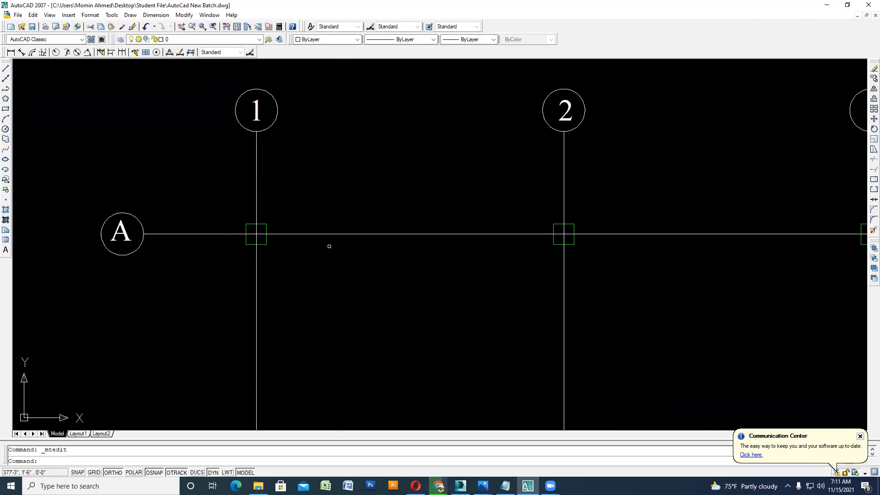
pyautogui.hotkey('ctrl', 's')
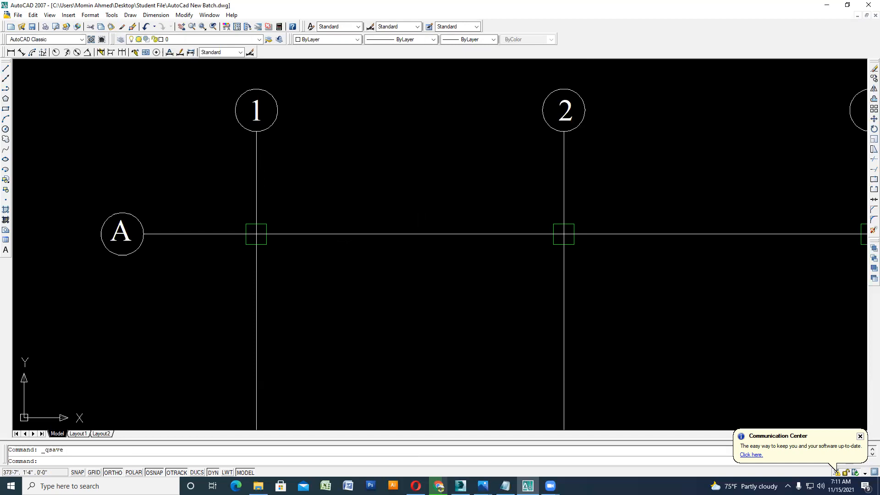
# - Add linear dimensions at column A1 from grid line 1 to the column's two vertical edges
pyautogui.scroll(2, 271, 248)
pyautogui.moveTo(263, 265); pyautogui.dragTo(210, 317, button='middle')
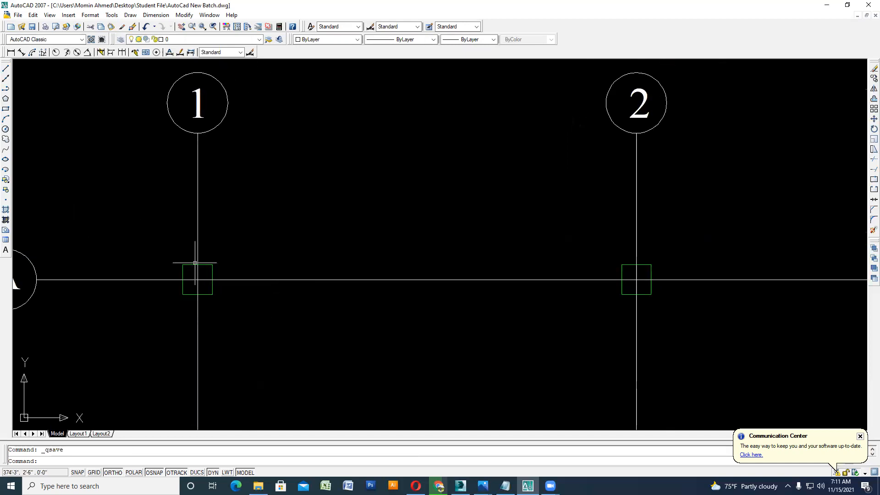
pyautogui.click(11, 52)
pyautogui.scroll(3, 211, 281)
pyautogui.click(184, 248)
pyautogui.click(214, 247)
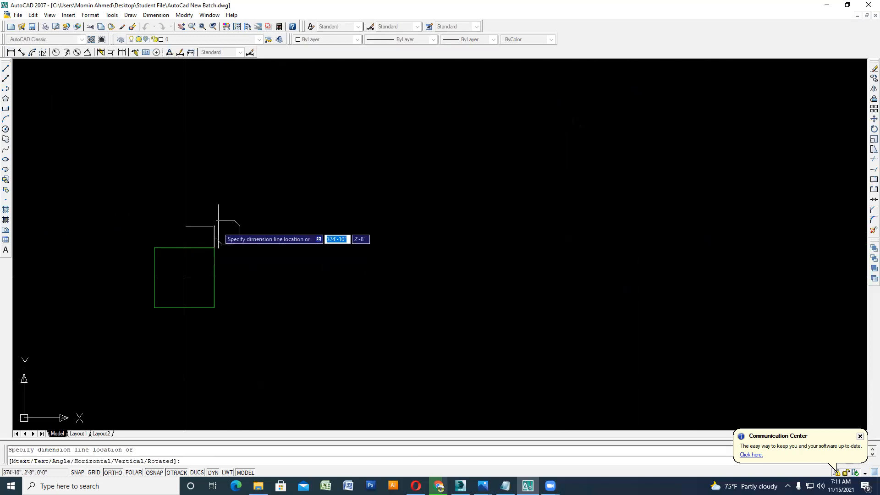
pyautogui.click(216, 225)
pyautogui.press('Return')
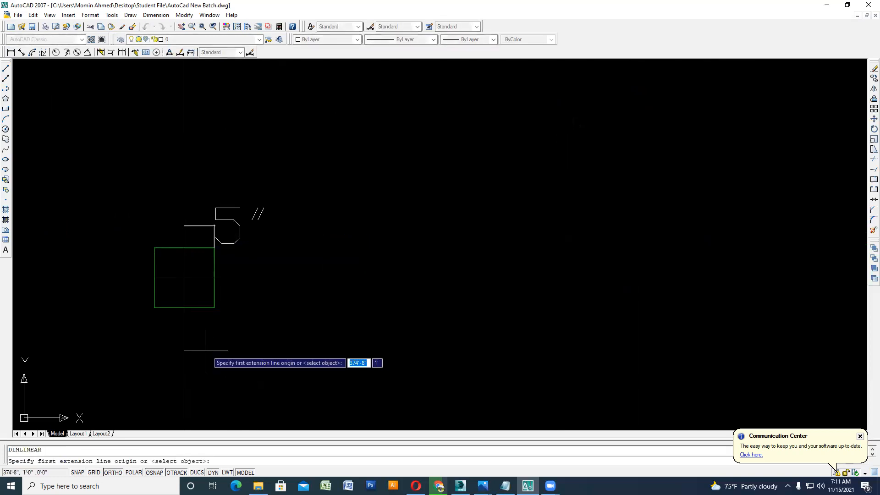
pyautogui.click(184, 308)
pyautogui.click(153, 308)
pyautogui.click(143, 329)
# - Add linear dimensions at column A2 from grid line 2 to the column's two vertical edges
pyautogui.scroll(-4, 161, 319)
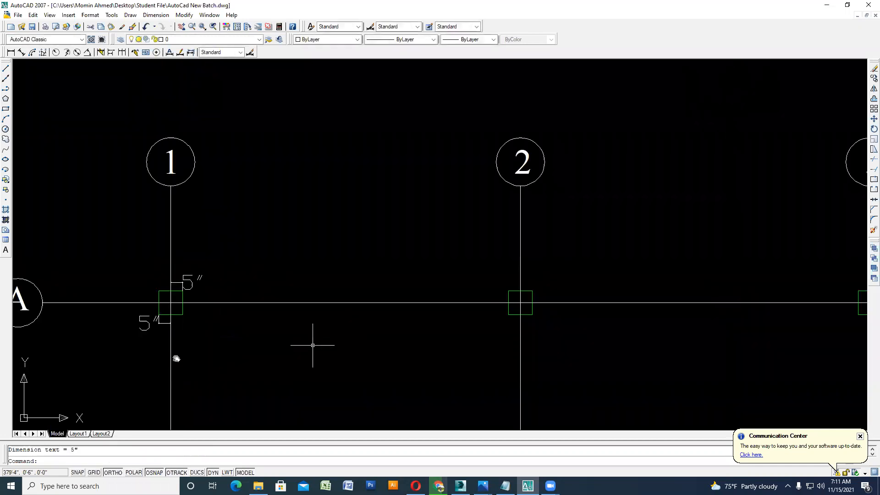
pyautogui.moveTo(312, 345); pyautogui.dragTo(166, 349, button='middle')
pyautogui.scroll(2, 353, 288)
pyautogui.press('Return')
pyautogui.click(384, 295)
pyautogui.click(382, 274)
pyautogui.click(399, 278)
pyautogui.press('Return')
pyautogui.click(382, 328)
pyautogui.click(366, 329)
pyautogui.click(340, 345)
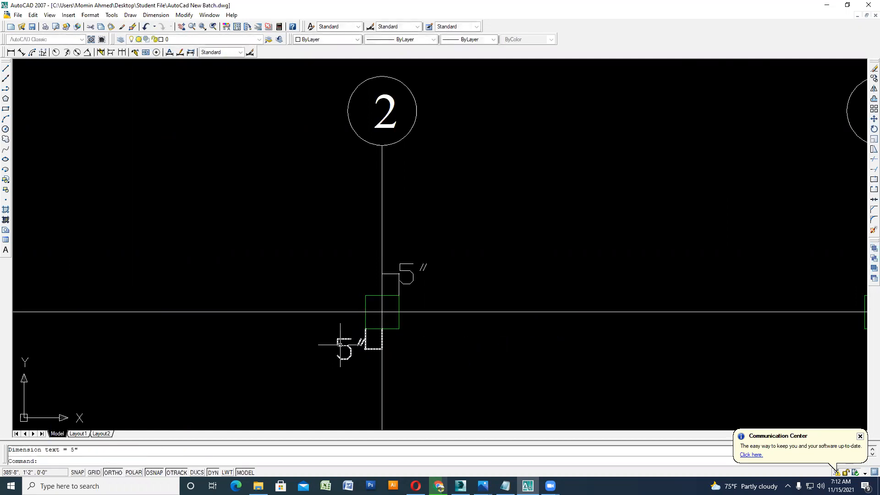
# - Try to delete the two linear dimensions at column A2
pyautogui.click(354, 339)
pyautogui.press('Delete')
pyautogui.click(369, 339)
pyautogui.click(359, 323)
pyautogui.press('Delete')
pyautogui.click(427, 294)
pyautogui.click(412, 267)
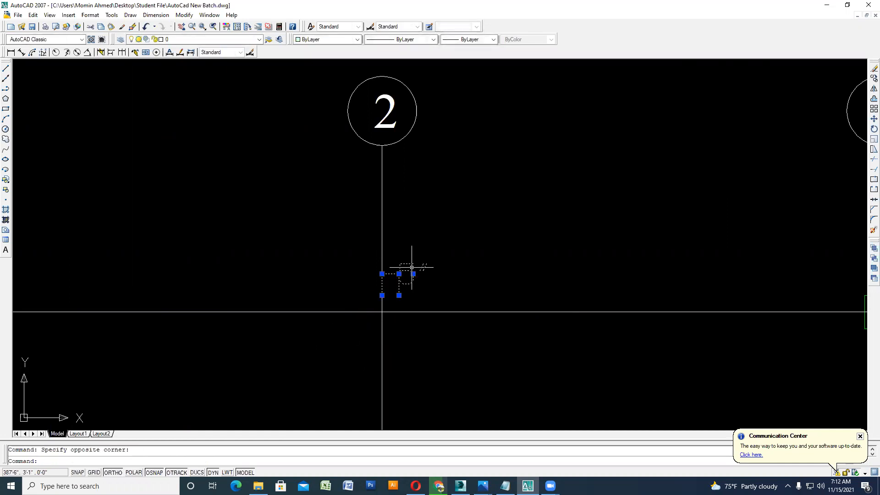
# - Undo the deletions and the dimensioning at column A2
pyautogui.press('Escape')
pyautogui.hotkey('ctrl', 'z')
pyautogui.hotkey('ctrl', 'z')
pyautogui.hotkey('ctrl', 'z')
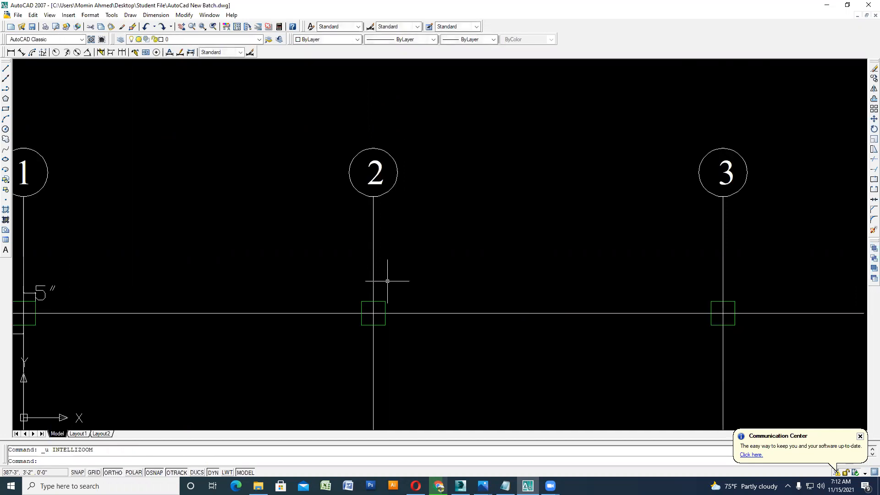
# - Delete both linear dimensions at column A1
pyautogui.scroll(-4, 387, 281)
pyautogui.scroll(1, 366, 298)
pyautogui.press('Escape')
pyautogui.scroll(1, 472, 334)
pyautogui.moveTo(472, 334); pyautogui.dragTo(301, 279, button='middle')
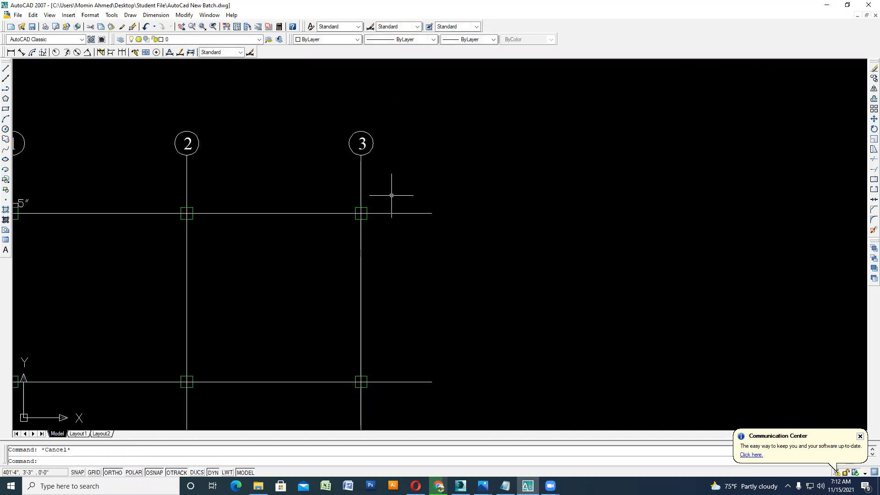
pyautogui.scroll(-4, 392, 195)
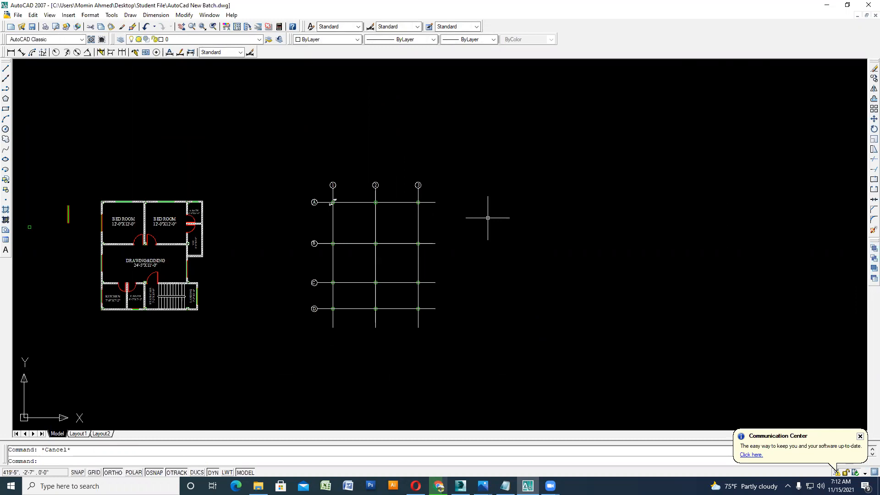
pyautogui.scroll(6, 333, 197)
pyautogui.click(332, 196)
pyautogui.click(321, 164)
pyautogui.click(257, 262)
pyautogui.click(235, 231)
pyautogui.press('Delete')
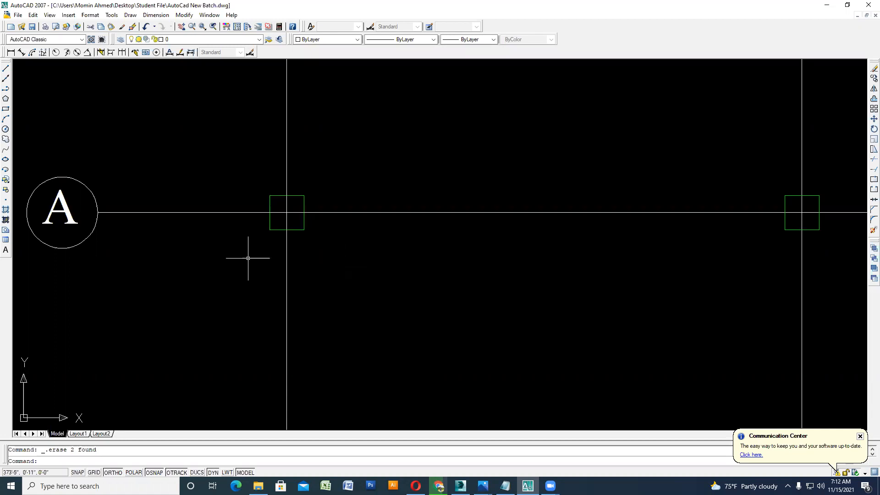
# - Draw a 5' by 5' square from lines in the empty area to the right of the column grid
pyautogui.scroll(-5, 249, 256)
pyautogui.scroll(2, 450, 283)
pyautogui.moveTo(439, 298); pyautogui.dragTo(393, 269, button='middle')
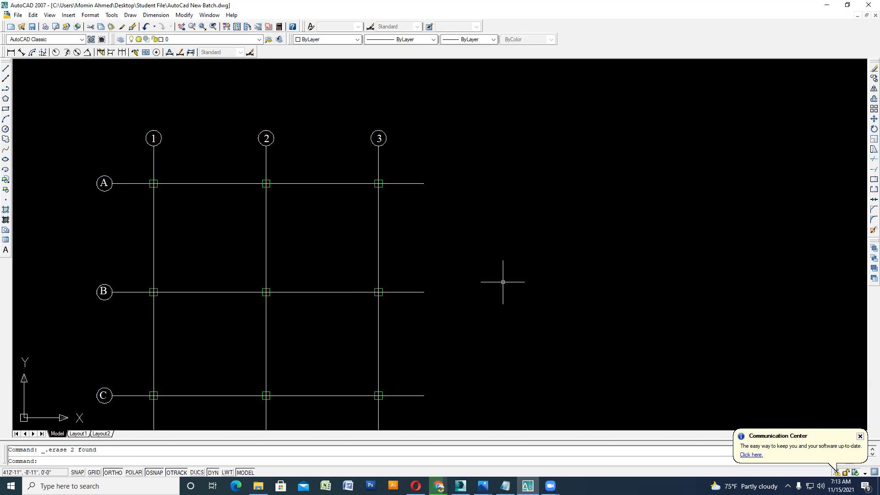
pyautogui.click(5, 69)
pyautogui.press('Escape')
pyautogui.click(6, 68)
pyautogui.click(510, 205)
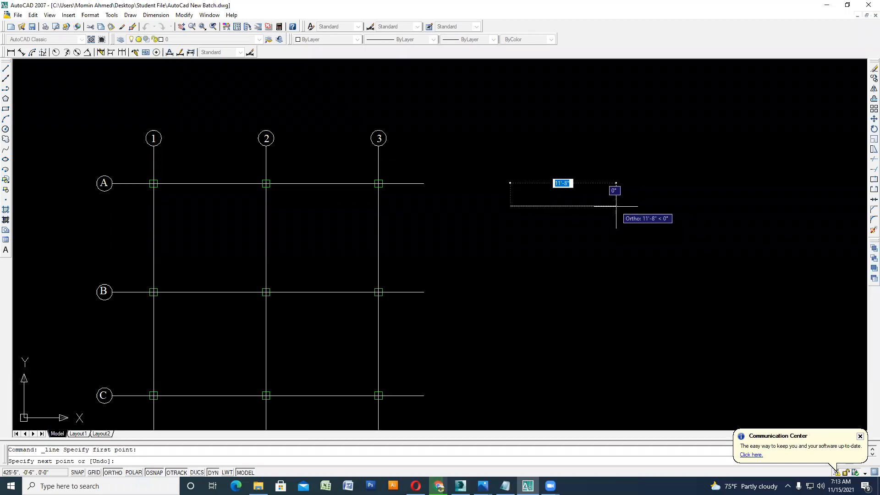
pyautogui.write("5'")
pyautogui.press('Return')
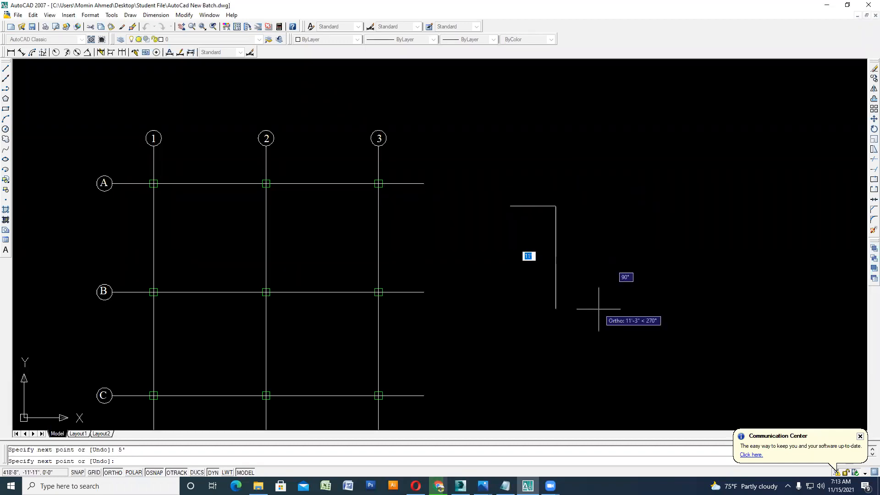
pyautogui.write('5')
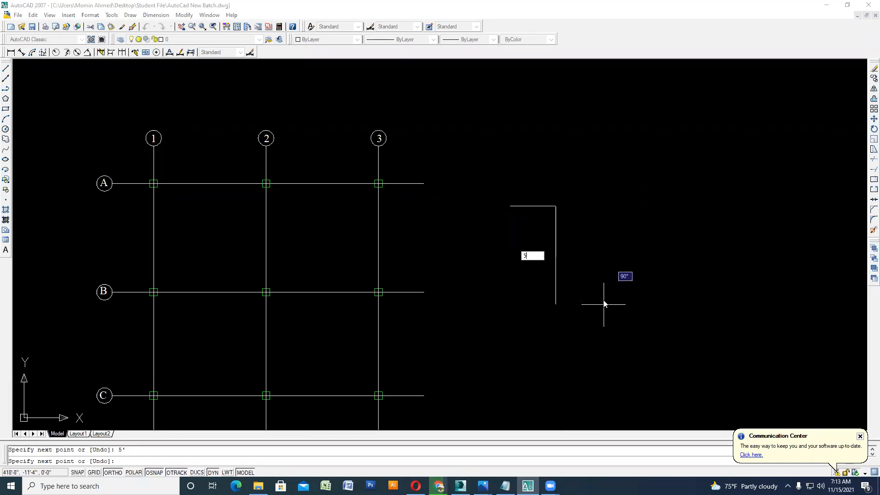
pyautogui.write("'")
pyautogui.press('Return')
pyautogui.write('5')
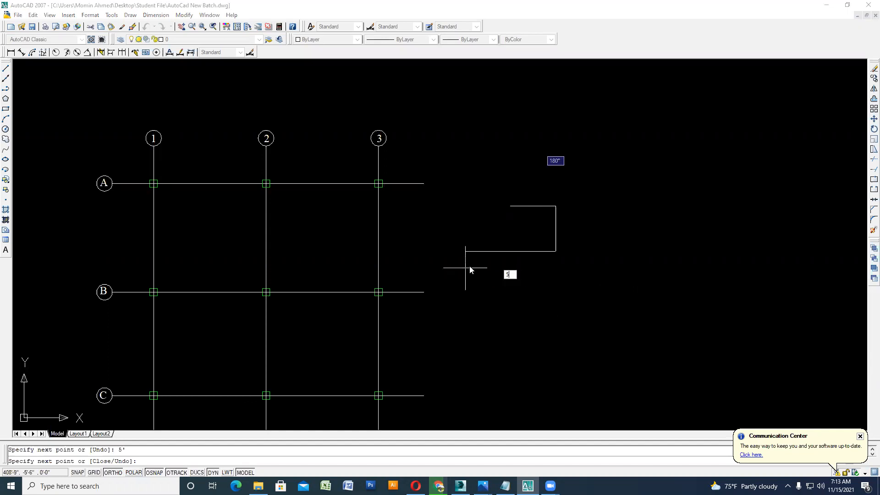
pyautogui.press('Return')
pyautogui.click(510, 206)
pyautogui.press('Return')
# - Convert the four lines of the 5' square into a block named FG
pyautogui.click(598, 293)
pyautogui.click(499, 182)
pyautogui.press('Escape')
pyautogui.click(601, 277)
pyautogui.click(484, 171)
pyautogui.write('b')
pyautogui.press('Return')
pyautogui.write('FG')
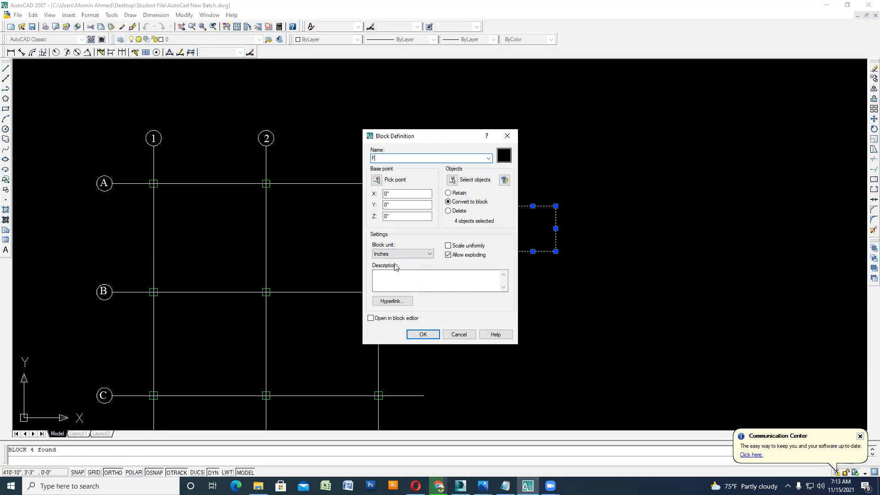
pyautogui.click(422, 334)
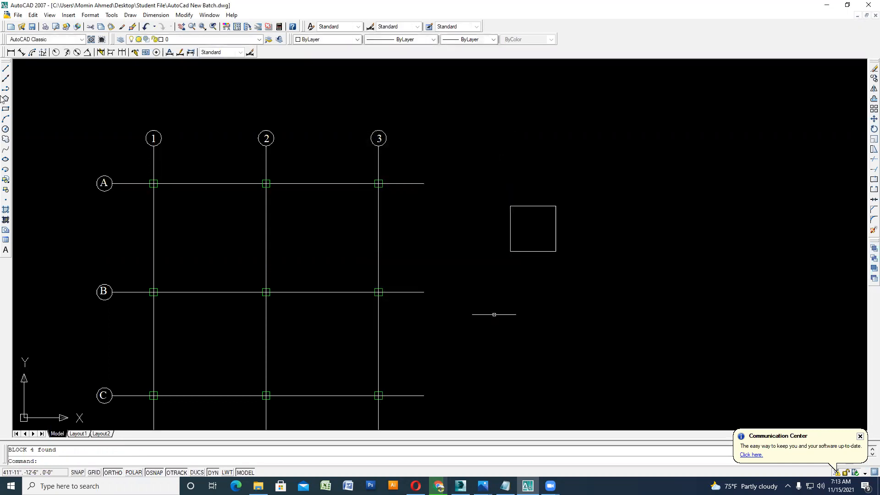
# - Draw a diagonal line from the square's upper-left corner to its lower-right corner
pyautogui.click(5, 70)
pyautogui.click(510, 207)
pyautogui.click(556, 247)
pyautogui.press('Escape')
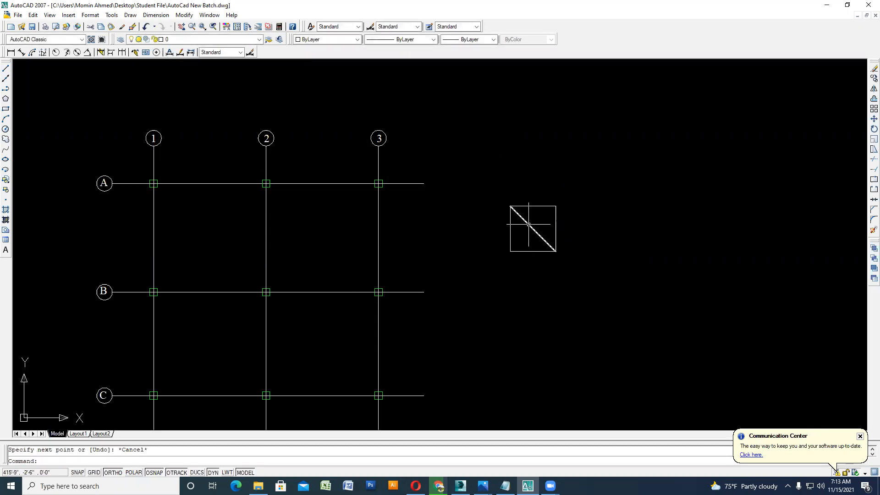
# - Copy the square with its diagonal from the diagonal's midpoint onto columns A1, A2 and A3, with Ortho off
pyautogui.click(585, 275)
pyautogui.click(506, 203)
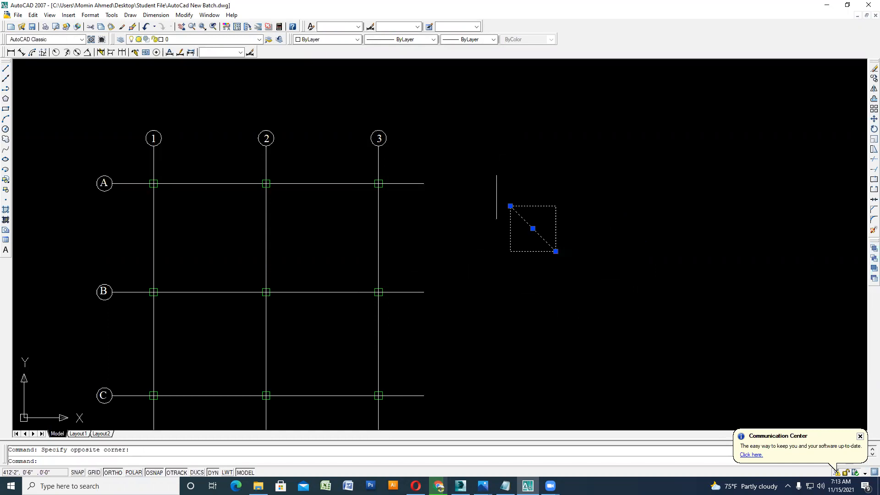
pyautogui.click(874, 78)
pyautogui.click(532, 227)
pyautogui.press('F8')
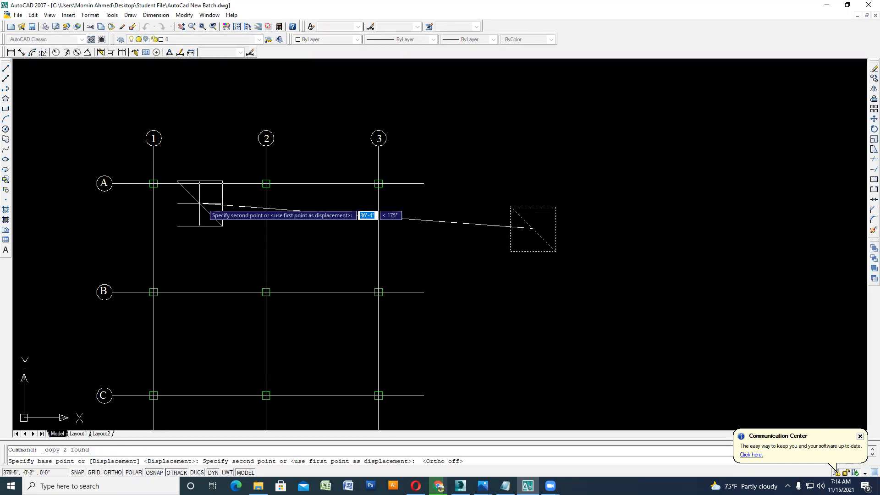
pyautogui.scroll(3, 160, 191)
pyautogui.click(147, 175)
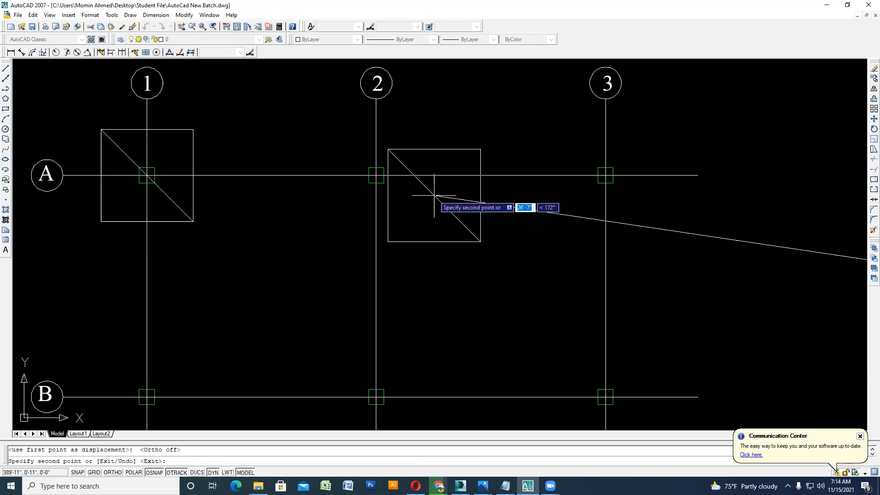
pyautogui.click(376, 175)
pyautogui.scroll(-4, 358, 188)
pyautogui.scroll(4, 437, 187)
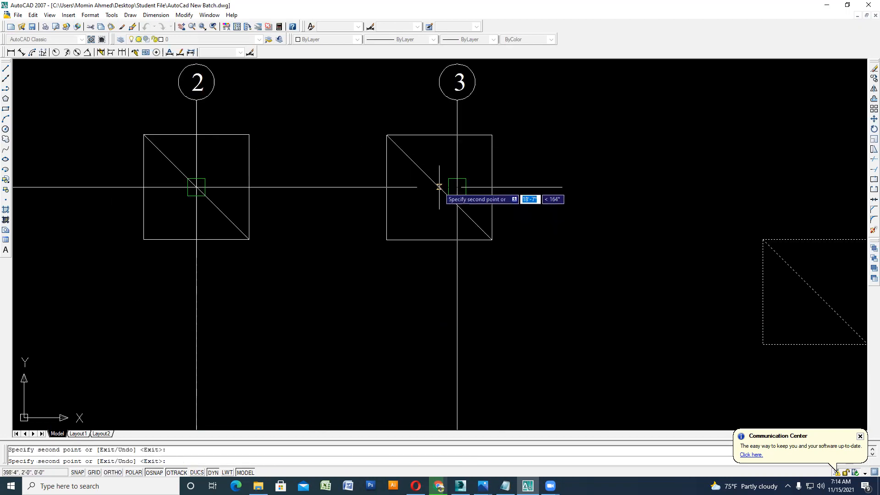
pyautogui.click(457, 187)
# - Place copies of the square with its diagonal centred on columns B1, B2 and B3
pyautogui.scroll(-6, 378, 201)
pyautogui.scroll(5, 293, 239)
pyautogui.scroll(3, 344, 238)
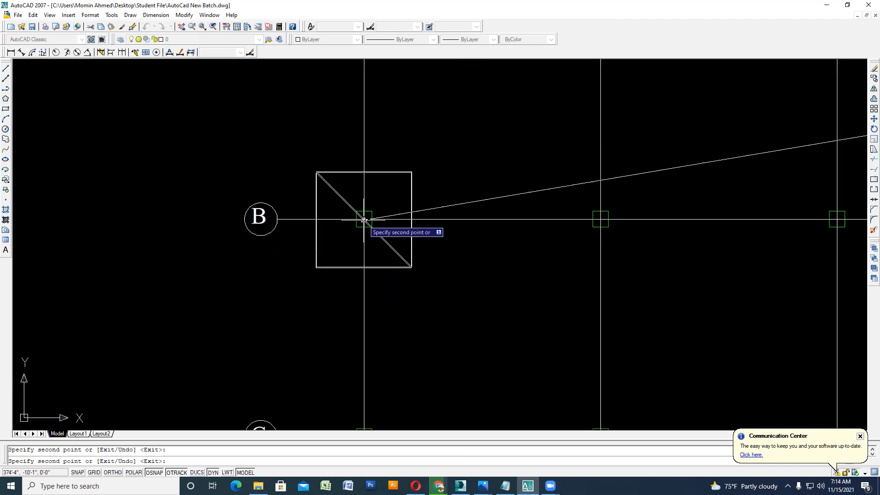
pyautogui.click(364, 220)
pyautogui.scroll(-5, 393, 232)
pyautogui.scroll(4, 403, 233)
pyautogui.click(404, 226)
pyautogui.scroll(-3, 442, 239)
pyautogui.scroll(4, 486, 229)
pyautogui.click(481, 221)
# - Place copies of the square with its diagonal centred on columns C1, C2 and C3
pyautogui.scroll(-3, 321, 238)
pyautogui.scroll(5, 357, 248)
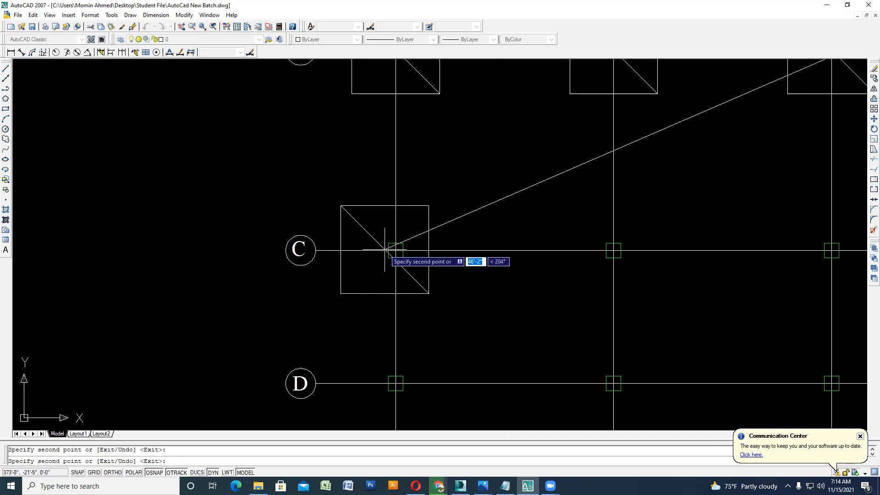
pyautogui.click(396, 250)
pyautogui.scroll(-3, 353, 250)
pyautogui.scroll(4, 426, 253)
pyautogui.click(427, 254)
pyautogui.scroll(2, 581, 255)
pyautogui.scroll(2, 581, 255)
pyautogui.click(588, 252)
# - Place copies of the square with its diagonal centred on columns D3, D2 and D1, and end the copying
pyautogui.scroll(-4, 588, 253)
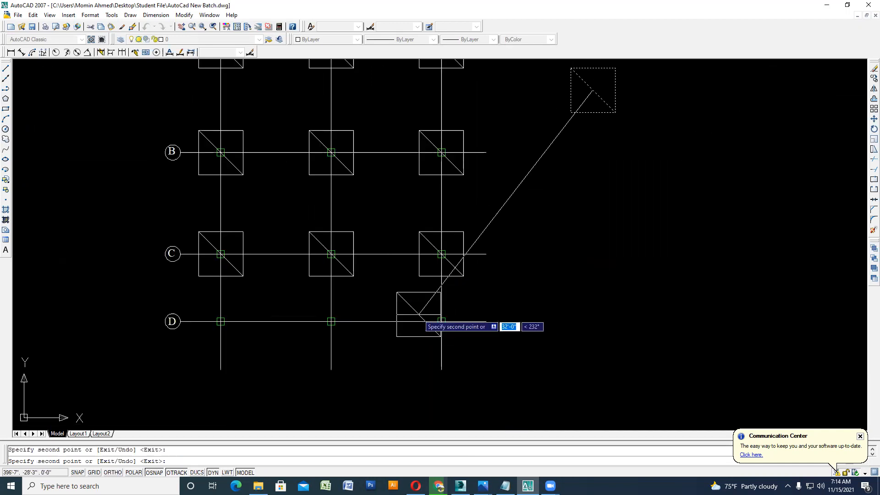
pyautogui.scroll(3, 443, 327)
pyautogui.click(441, 321)
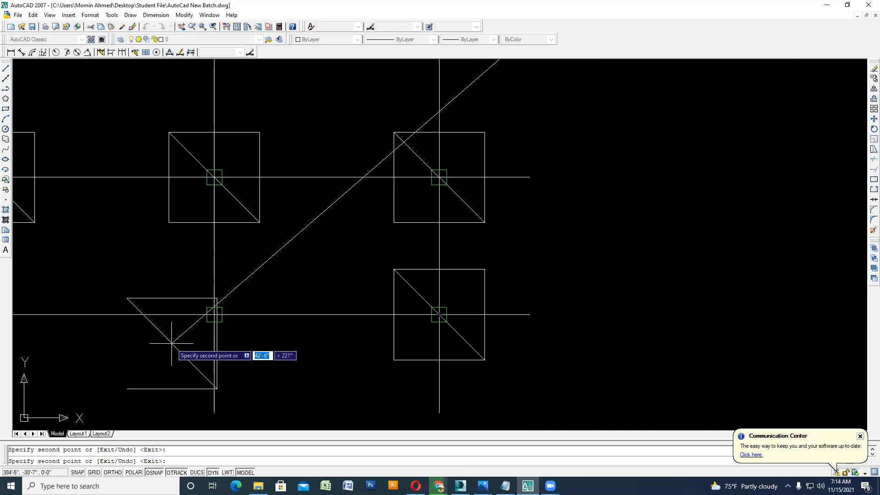
pyautogui.scroll(-3, 284, 326)
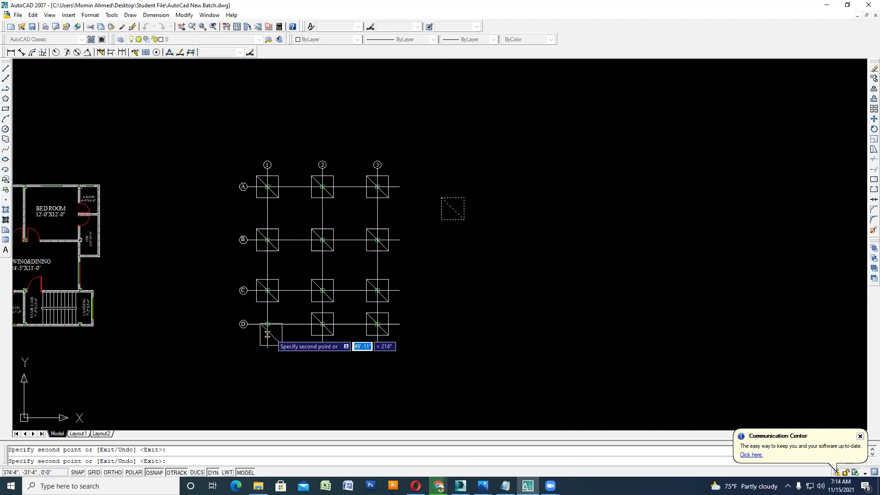
pyautogui.scroll(3, 267, 334)
pyautogui.click(262, 314)
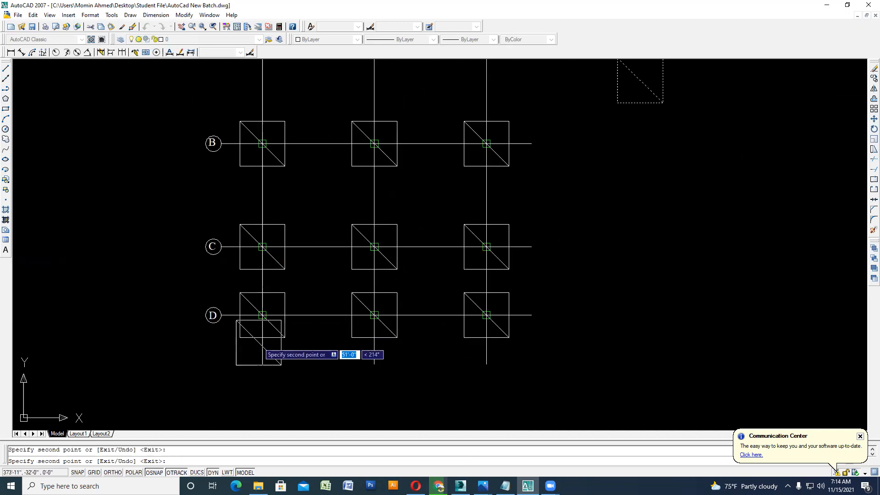
pyautogui.scroll(-4, 269, 359)
pyautogui.press('Escape')
# - Delete the original square and its diagonal beside the column grid
pyautogui.scroll(3, 429, 244)
pyautogui.click(437, 284)
pyautogui.click(389, 219)
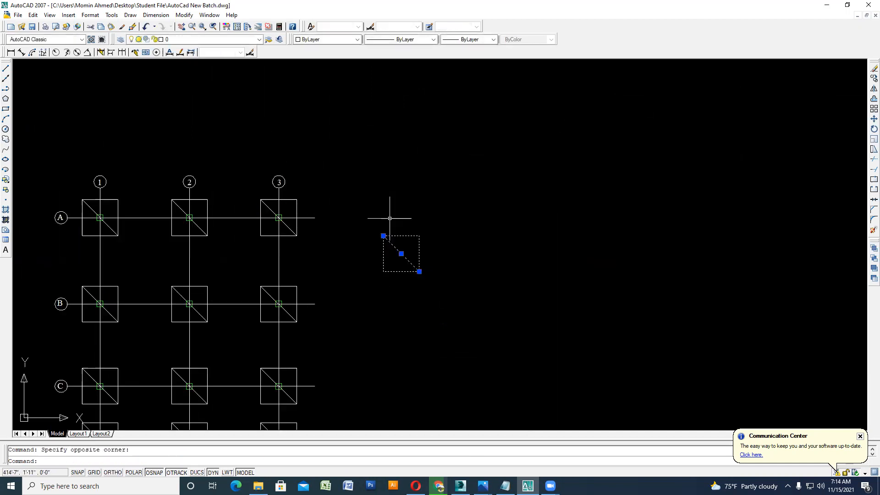
pyautogui.press('Delete')
# - Delete the diagonal lines from the squares at columns A1, A2 and A3
pyautogui.scroll(2, 106, 212)
pyautogui.click(81, 207)
pyautogui.click(76, 203)
pyautogui.press('Delete')
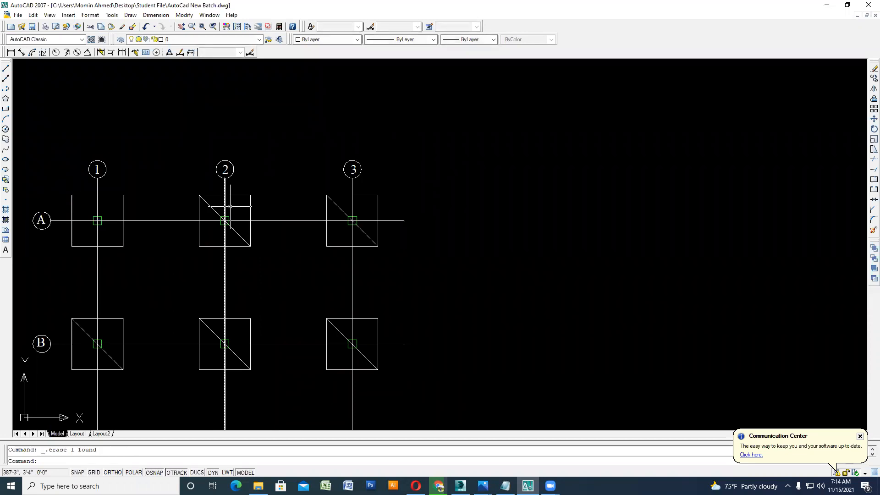
pyautogui.click(220, 203)
pyautogui.click(208, 211)
pyautogui.press('Delete')
pyautogui.click(347, 203)
pyautogui.click(335, 211)
pyautogui.press('Delete')
# - Delete the diagonal lines from the three squares along grid line B
pyautogui.scroll(2, 339, 341)
pyautogui.click(346, 323)
pyautogui.click(336, 307)
pyautogui.press('Delete')
pyautogui.click(75, 314)
pyautogui.press('Delete')
pyautogui.scroll(-3, 226, 298)
pyautogui.scroll(2, 245, 303)
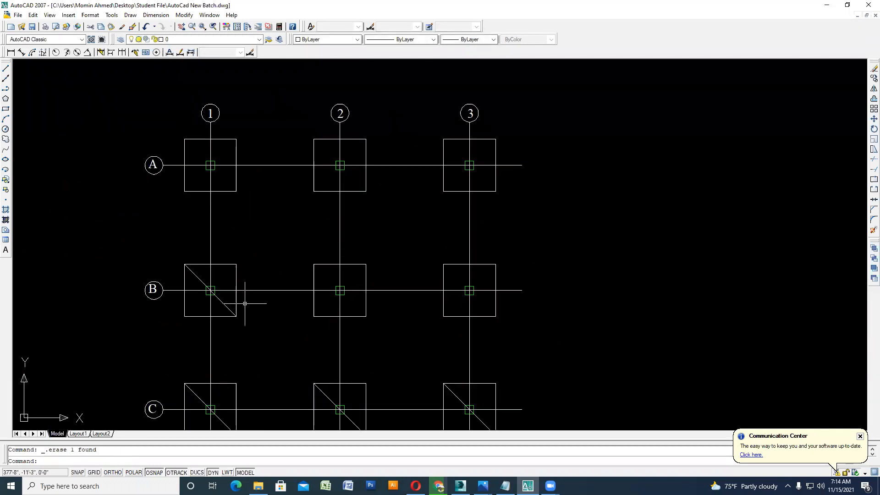
pyautogui.scroll(3, 191, 288)
pyautogui.click(207, 263)
pyautogui.press('Delete')
# - Delete the diagonal lines from the squares at columns C2, C1 and C3
pyautogui.scroll(-6, 247, 270)
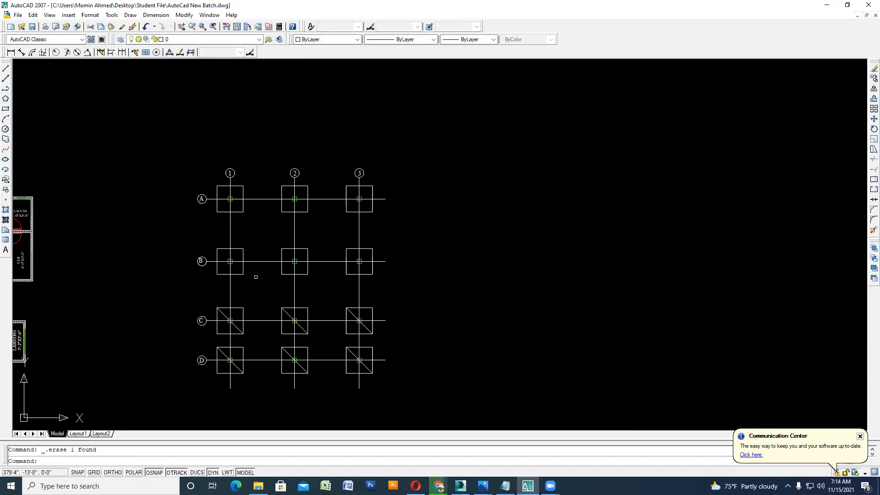
pyautogui.scroll(3, 256, 277)
pyautogui.click(294, 290)
pyautogui.click(308, 305)
pyautogui.press('Delete')
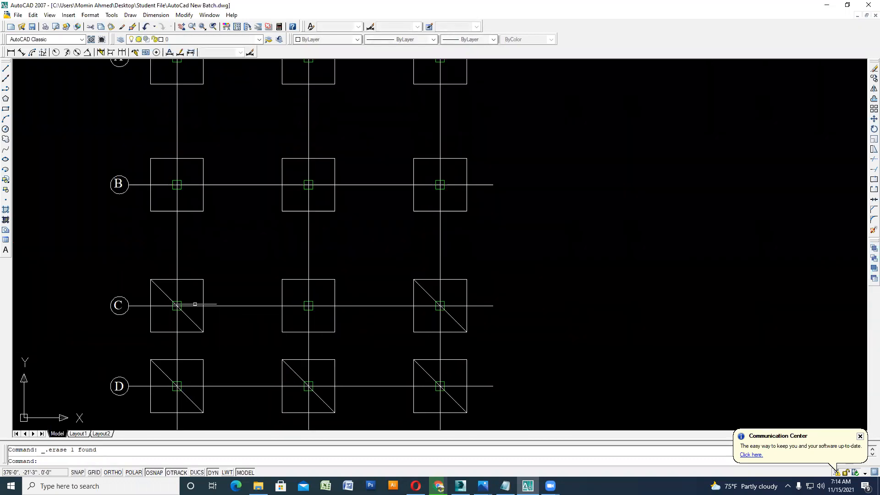
pyautogui.click(166, 290)
pyautogui.click(160, 292)
pyautogui.press('Delete')
pyautogui.click(434, 294)
pyautogui.click(427, 295)
pyautogui.press('Delete')
# - Delete the diagonal lines from the squares at columns D1, D2 and D3
pyautogui.scroll(3, 177, 382)
pyautogui.click(154, 357)
pyautogui.click(148, 362)
pyautogui.press('Delete')
pyautogui.scroll(-4, 172, 335)
pyautogui.scroll(3, 289, 353)
pyautogui.click(253, 342)
pyautogui.press('Delete')
pyautogui.scroll(-3, 246, 332)
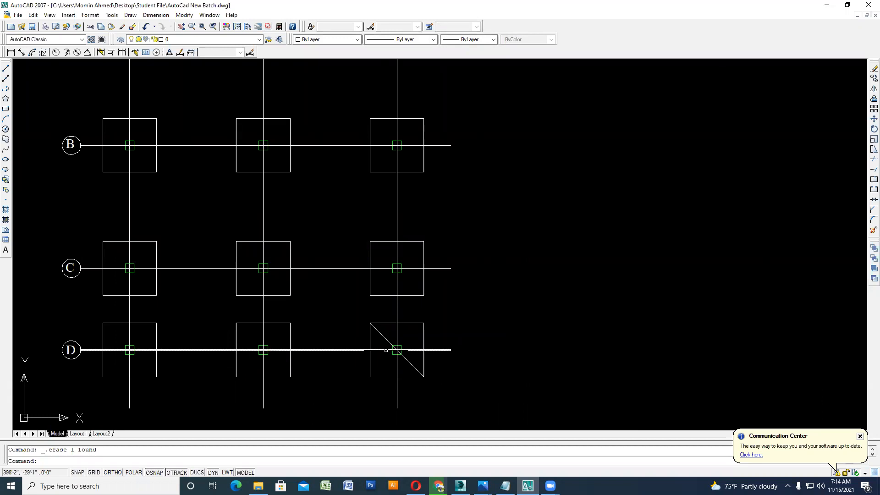
pyautogui.scroll(4, 398, 348)
pyautogui.click(392, 331)
pyautogui.click(384, 342)
pyautogui.press('Delete')
pyautogui.scroll(-5, 379, 337)
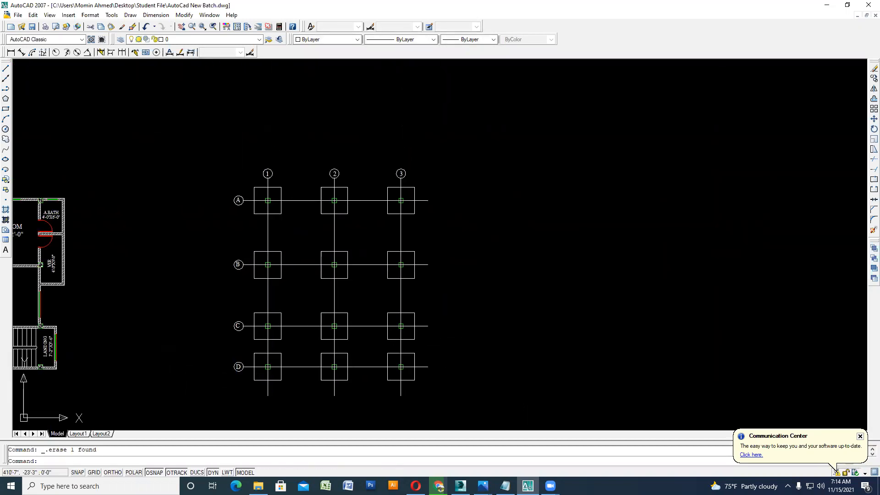
pyautogui.moveTo(448, 315); pyautogui.dragTo(423, 283, button='middle')
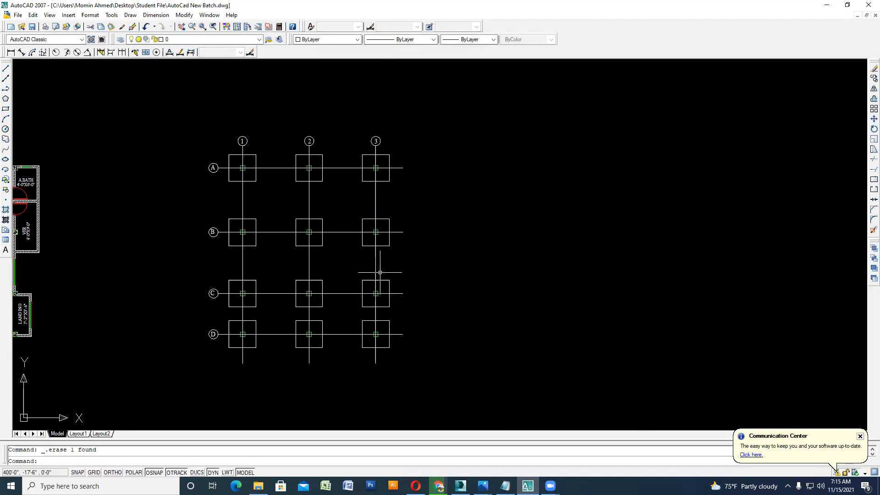
pyautogui.scroll(3, 251, 183)
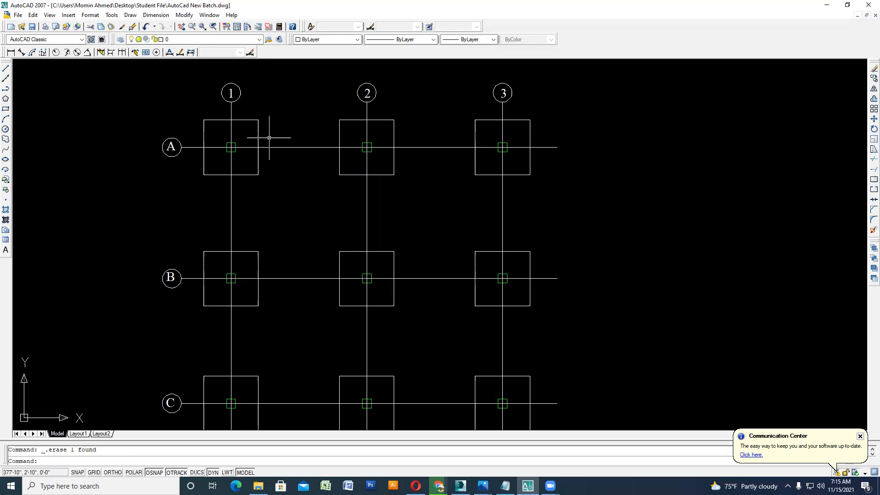
pyautogui.scroll(-4, 271, 191)
pyautogui.scroll(3, 324, 318)
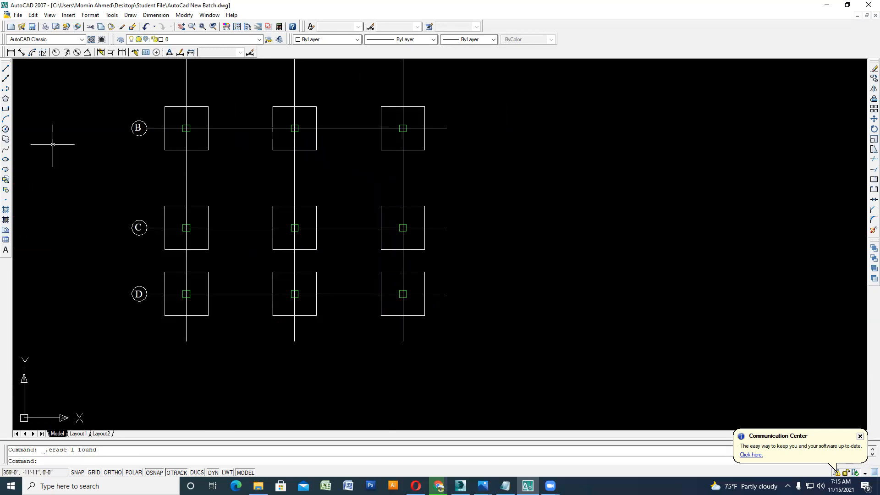
pyautogui.write('y')
pyautogui.press('Escape')
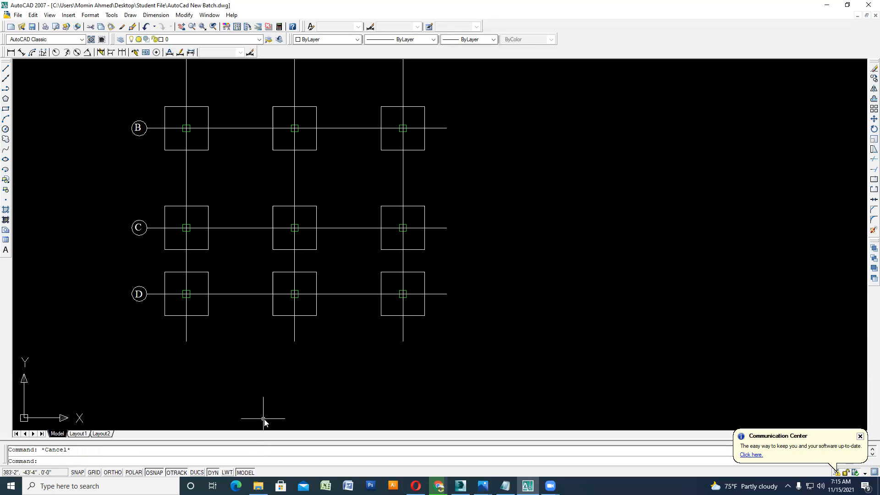
# - Start a multiline text box below grid line D with the Verdana font and a text height of 15 inches
pyautogui.write('t')
pyautogui.press('Return')
pyautogui.click(181, 363)
pyautogui.click(316, 399)
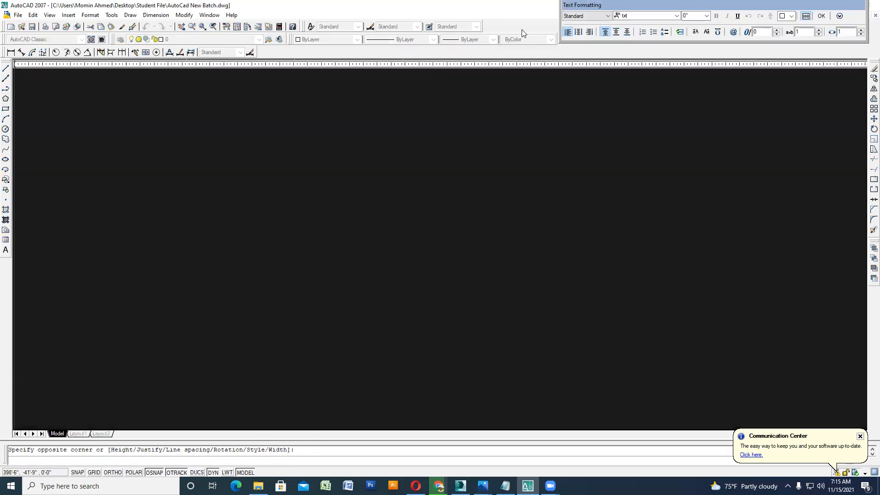
pyautogui.click(615, 18)
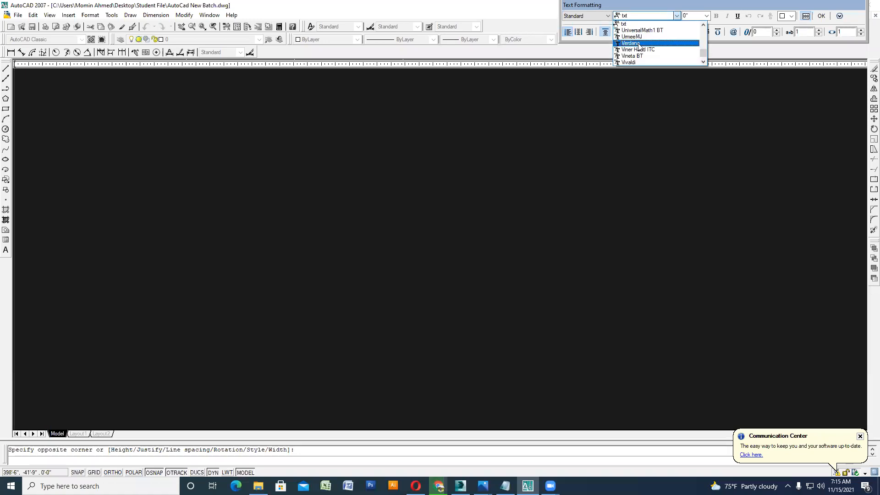
pyautogui.click(641, 42)
pyautogui.click(699, 18)
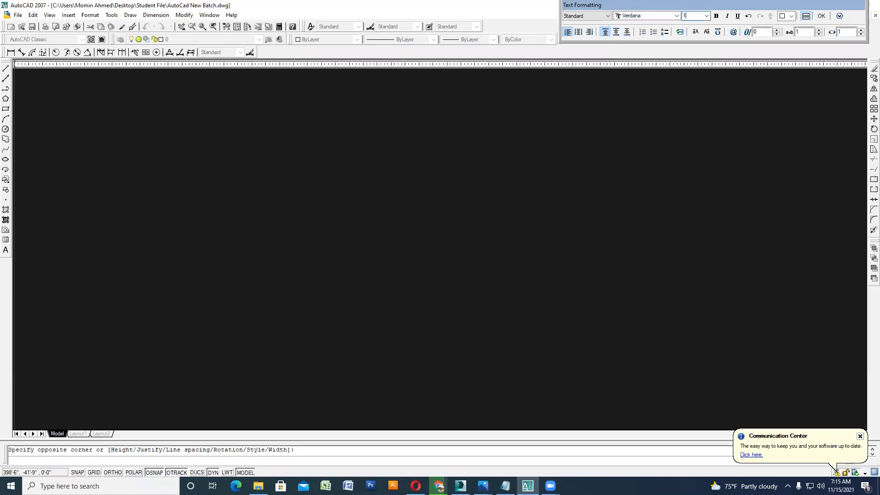
pyautogui.write('15')
pyautogui.press('Return')
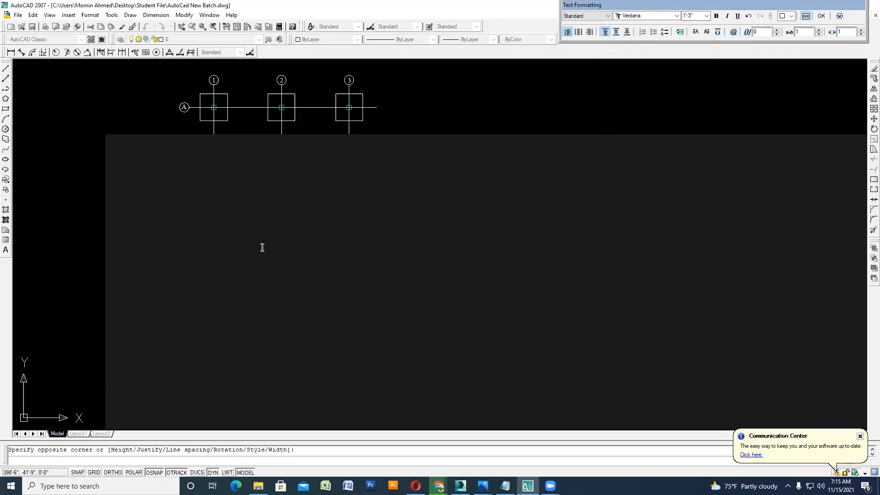
# - Enter the footing label F1=5'-0''X5'-0'' and finish the text
pyautogui.write('F')
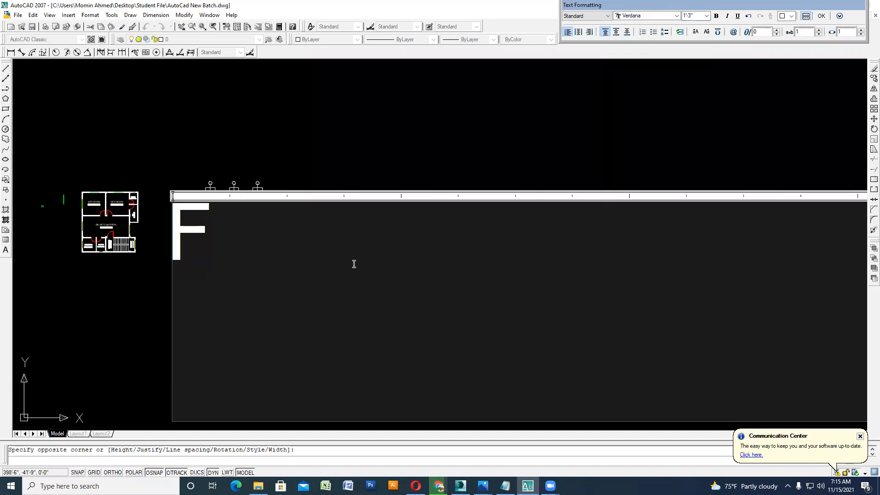
pyautogui.write('1=')
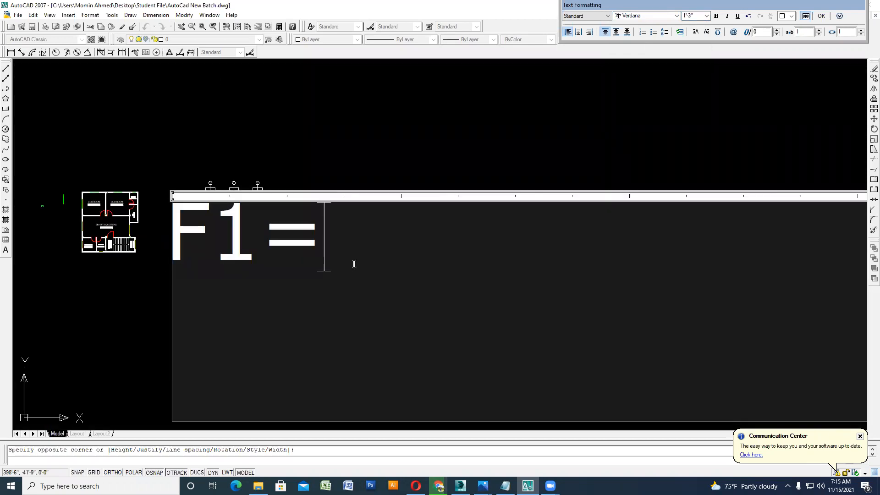
pyautogui.write("5'-0")
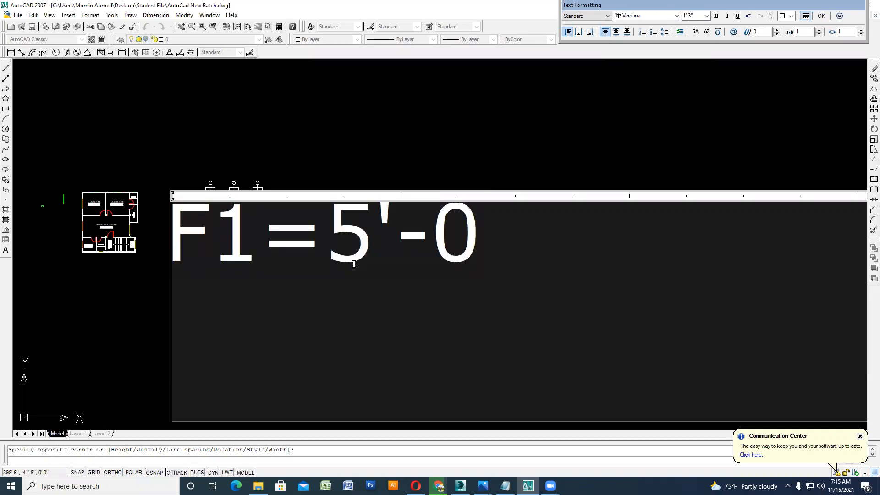
pyautogui.write('"X5')
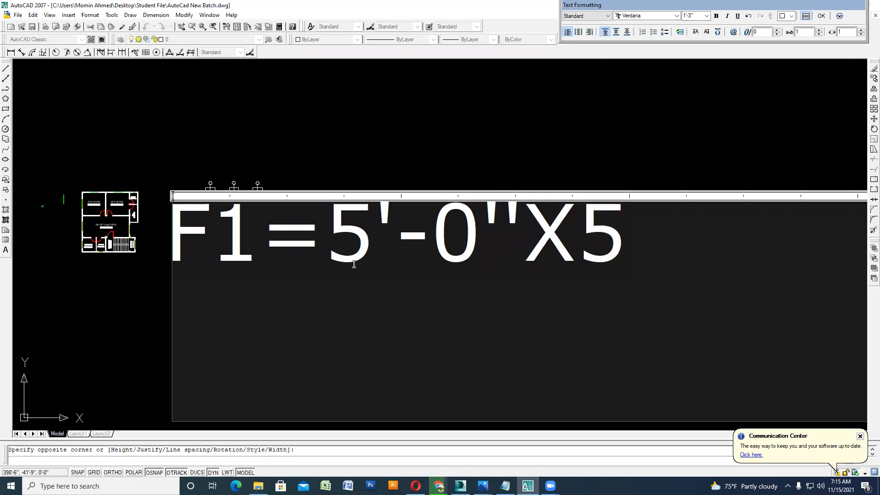
pyautogui.write('\'-0"')
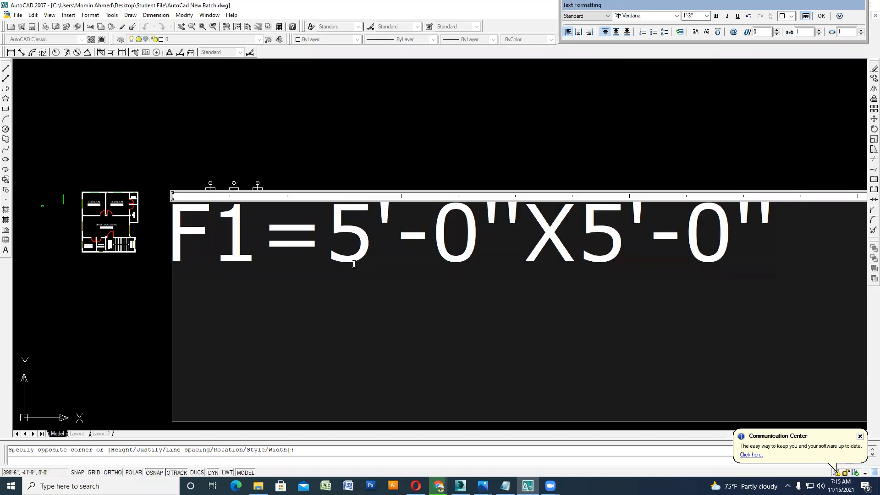
pyautogui.click(829, 16)
# - Centre-align the F1 footing label within its text box
pyautogui.scroll(8, 212, 275)
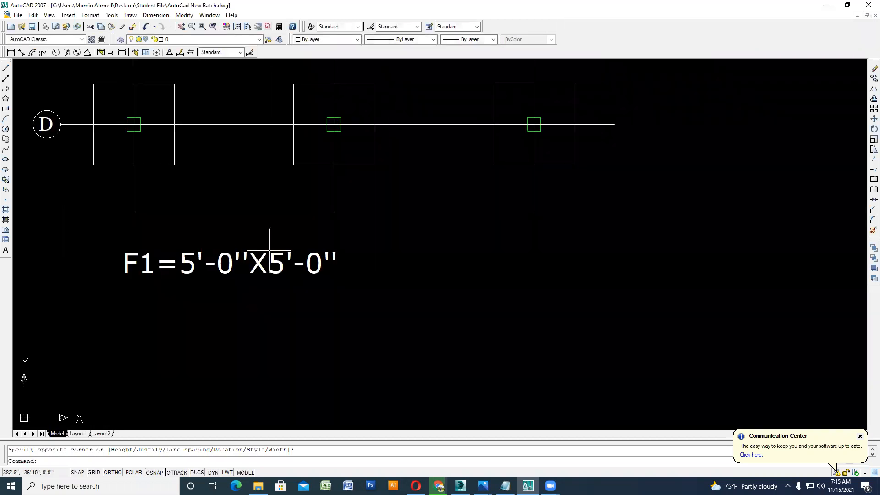
pyautogui.doubleClick(270, 256)
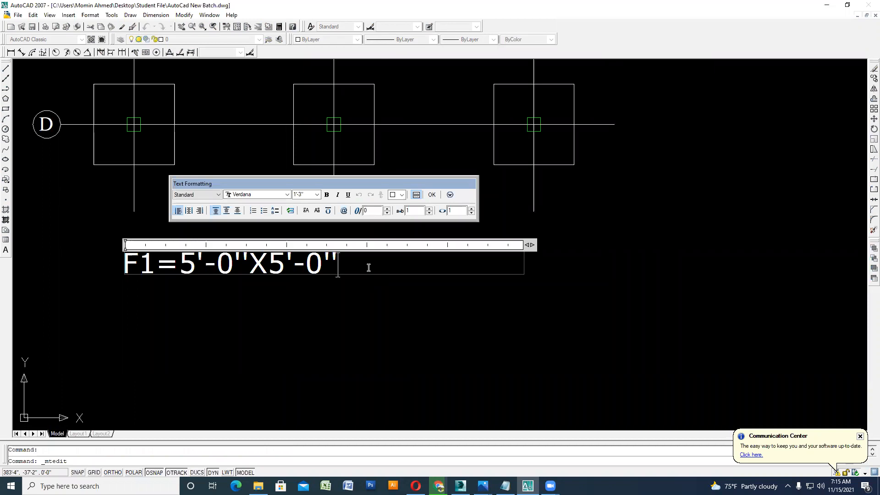
pyautogui.click(188, 210)
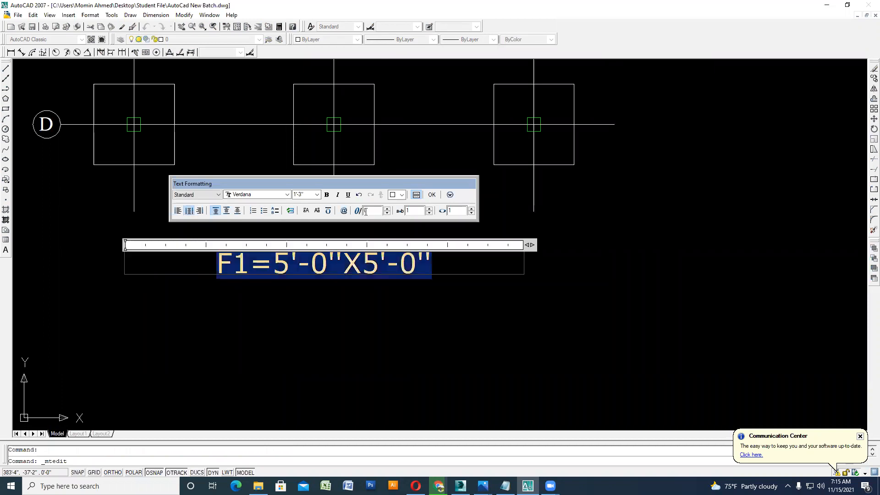
pyautogui.click(431, 195)
pyautogui.scroll(-2, 357, 290)
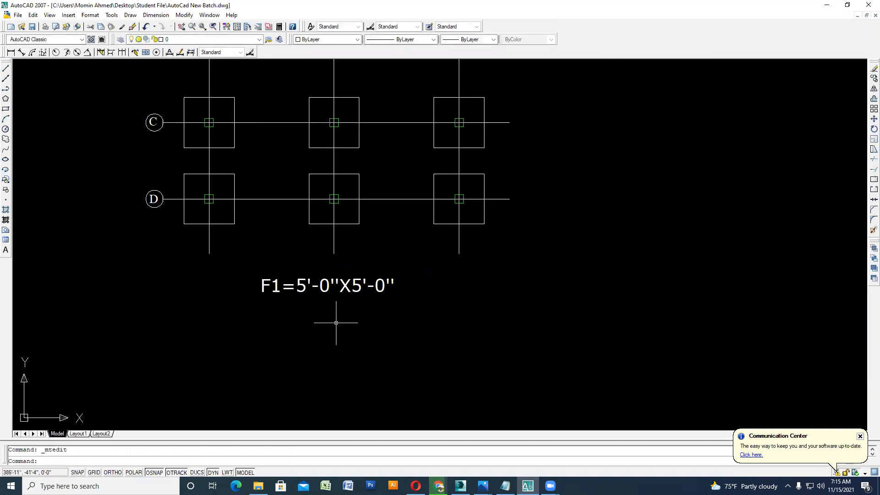
# - Copy the F1 footing label three times straight down with Ortho on, forming an evenly spaced column of labels
pyautogui.scroll(2, 342, 321)
pyautogui.click(350, 311)
pyautogui.click(329, 263)
pyautogui.click(874, 78)
pyautogui.click(351, 277)
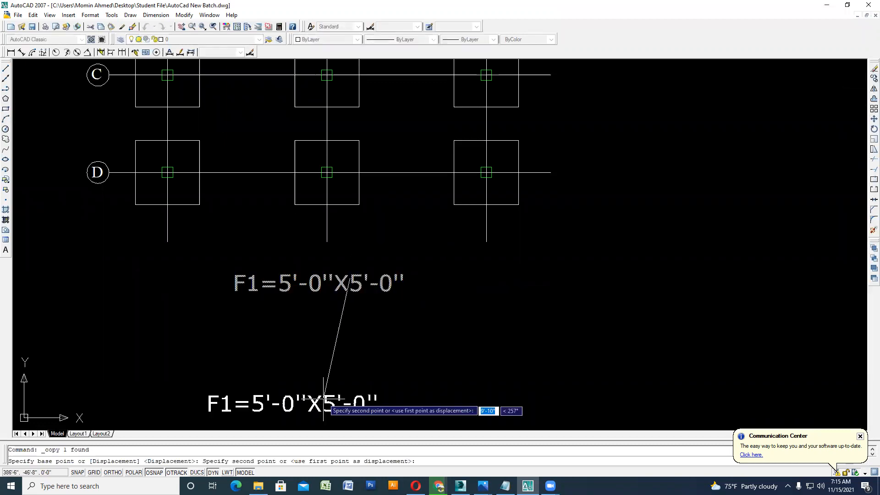
pyautogui.press('F8')
pyautogui.click(357, 326)
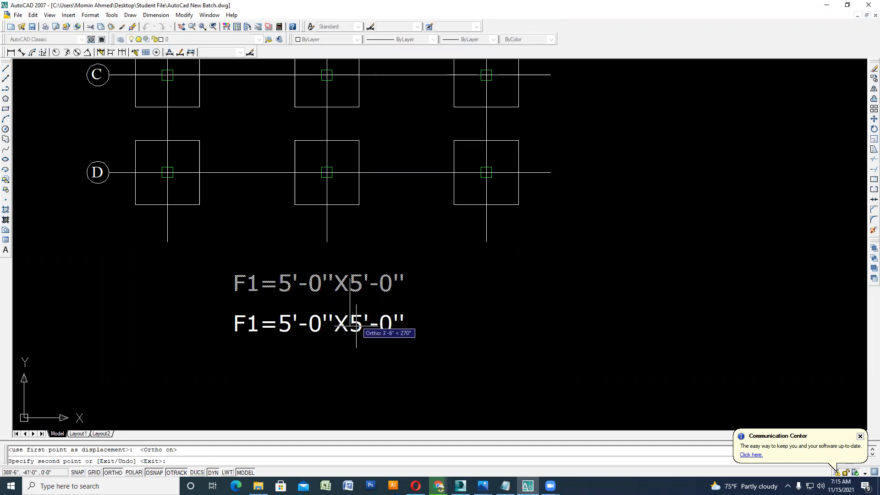
pyautogui.click(359, 363)
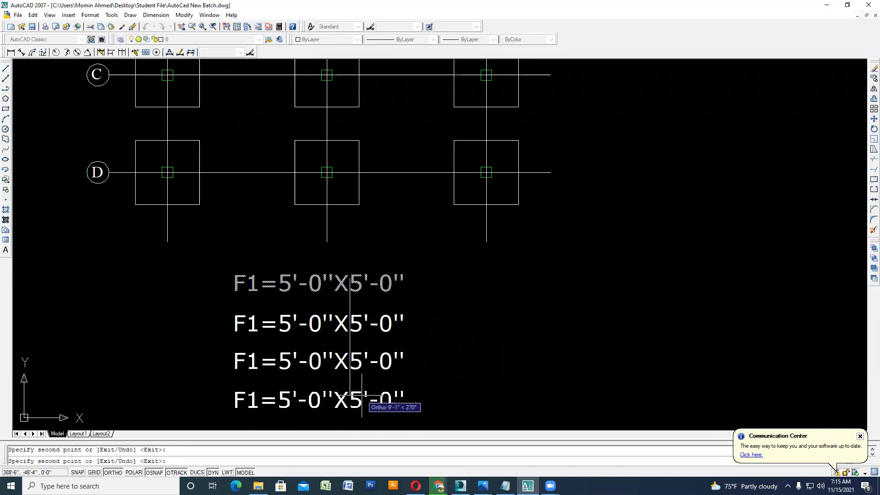
pyautogui.click(361, 395)
pyautogui.press('Escape')
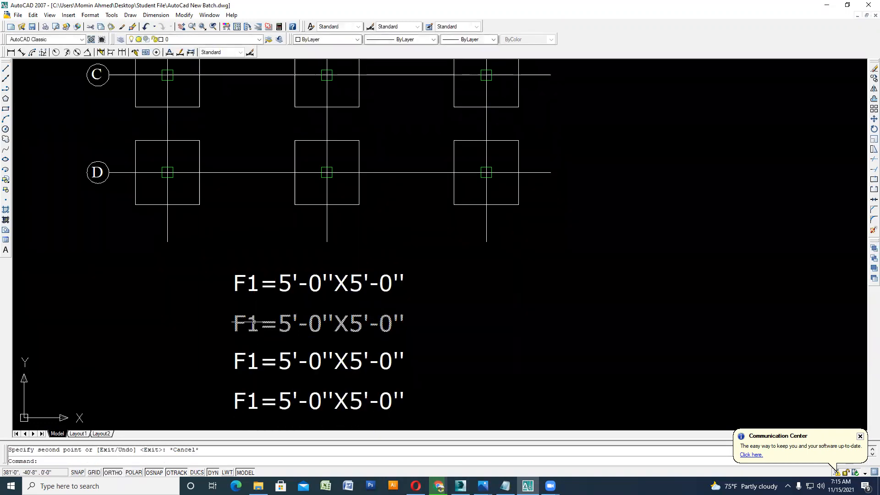
# - Edit the second footing label to read F2=7'-0''X8'-0''
pyautogui.doubleClick(254, 324)
pyautogui.press('BackSpace')
pyautogui.write('2')
pyautogui.click(293, 319)
pyautogui.press('BackSpace')
pyautogui.write('7')
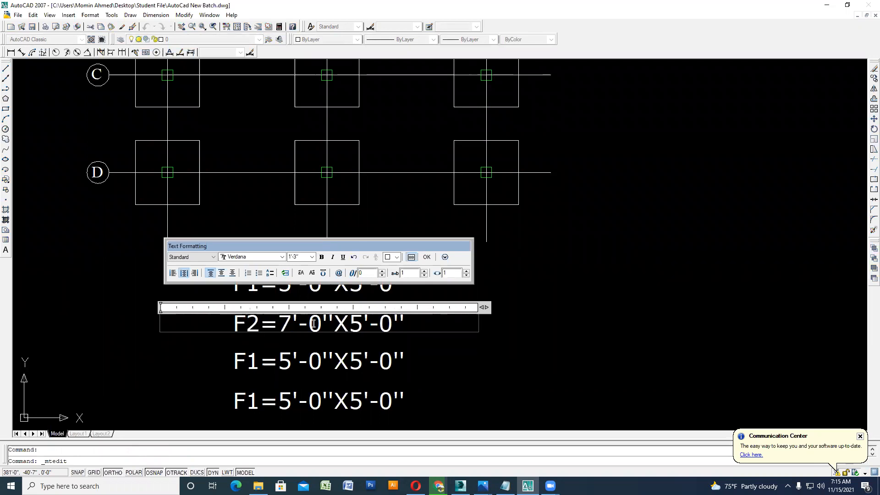
pyautogui.click(349, 326)
pyautogui.press('Delete')
pyautogui.write('8')
pyautogui.click(427, 257)
# - Edit the third footing label to read F3=6'-0''X9'-0''
pyautogui.doubleClick(255, 359)
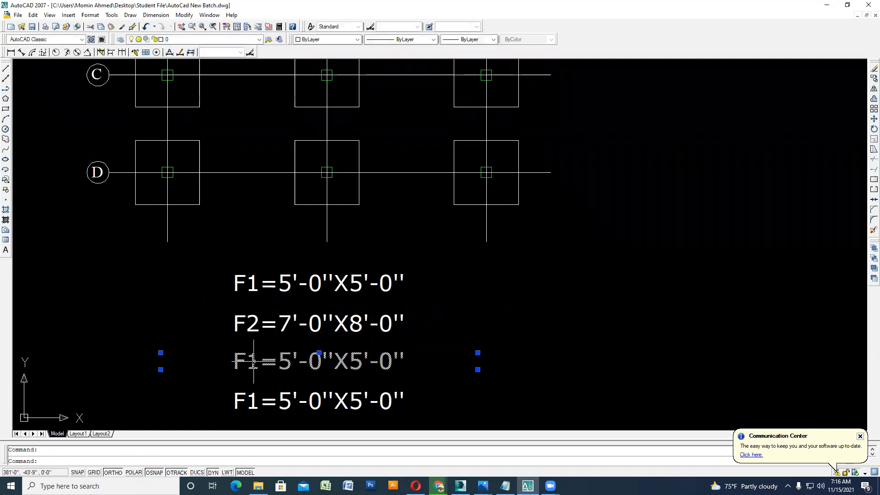
pyautogui.press('BackSpace')
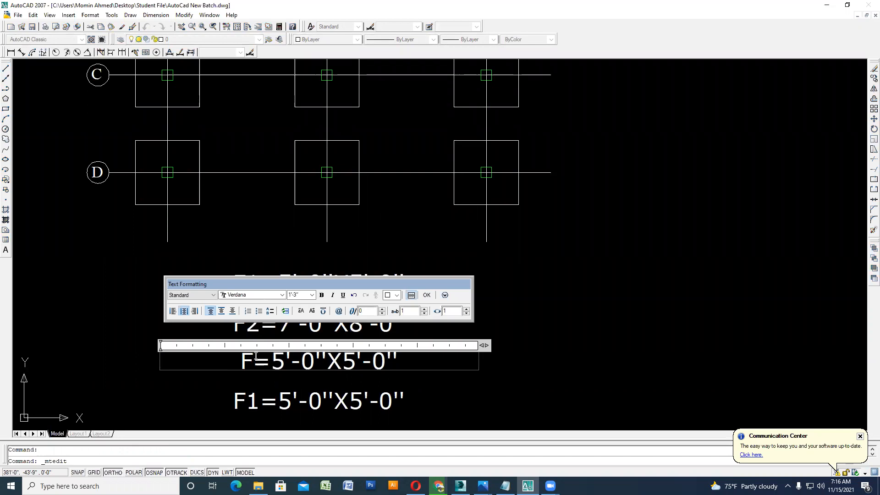
pyautogui.write('3')
pyautogui.press('BackSpace')
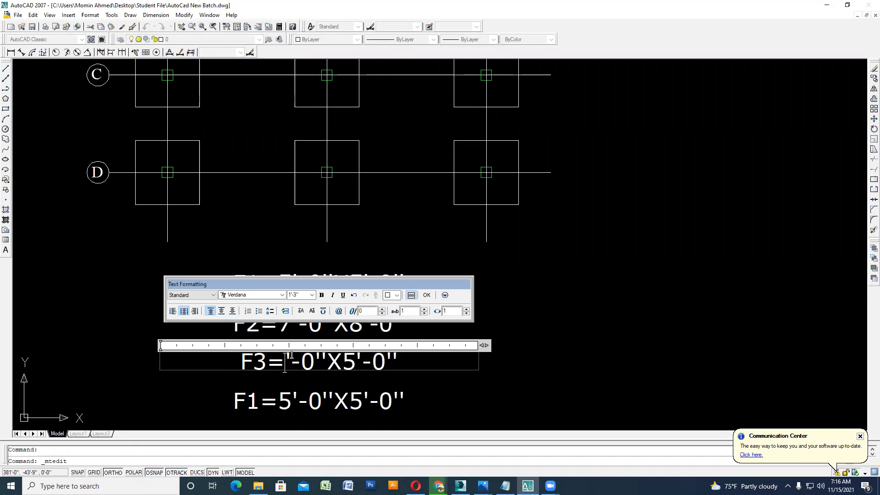
pyautogui.write('6')
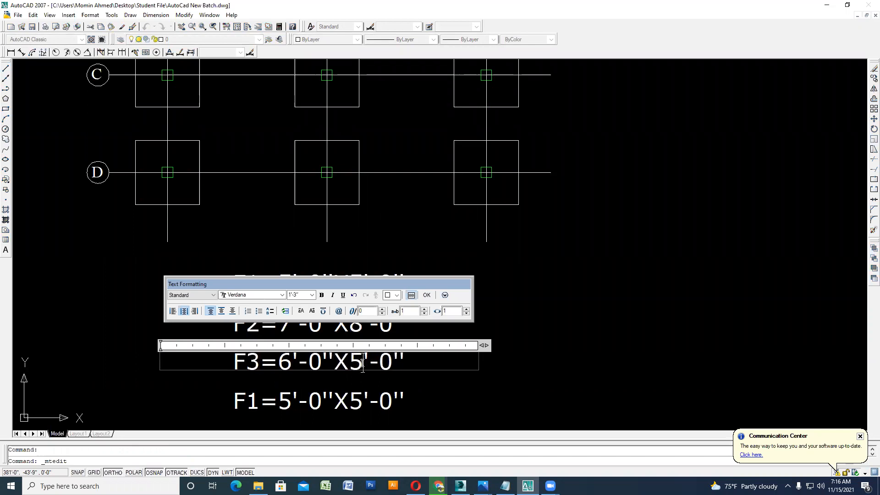
pyautogui.press('BackSpace')
pyautogui.write('9')
pyautogui.click(428, 295)
# - Edit the lowest footing label to read F4=10'-0''X10'-0''
pyautogui.doubleClick(254, 401)
pyautogui.press('BackSpace')
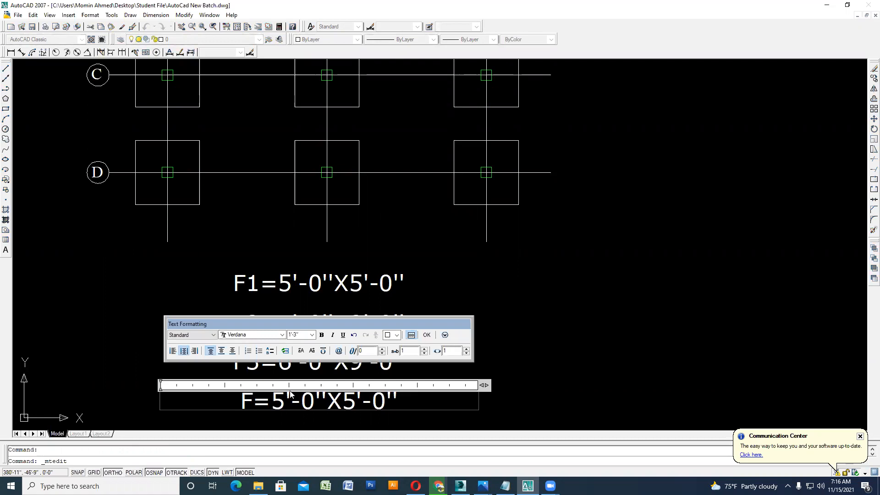
pyautogui.write('4')
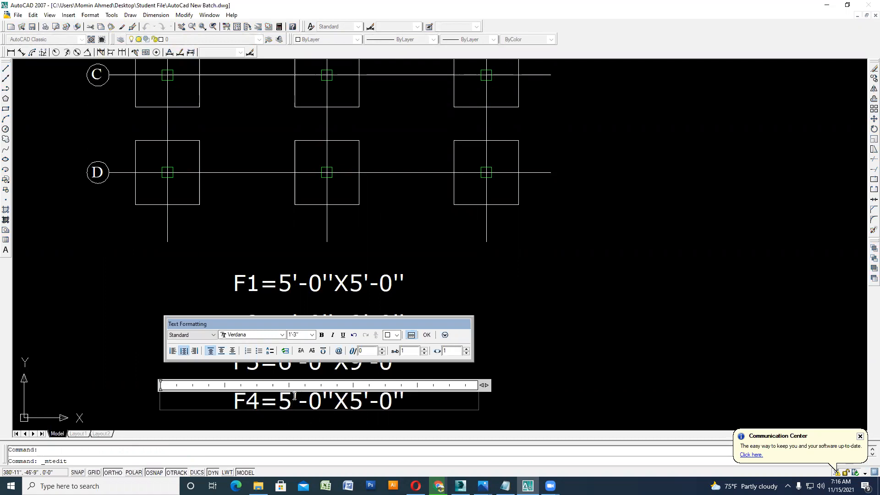
pyautogui.click(295, 396)
pyautogui.press('BackSpace')
pyautogui.write('10')
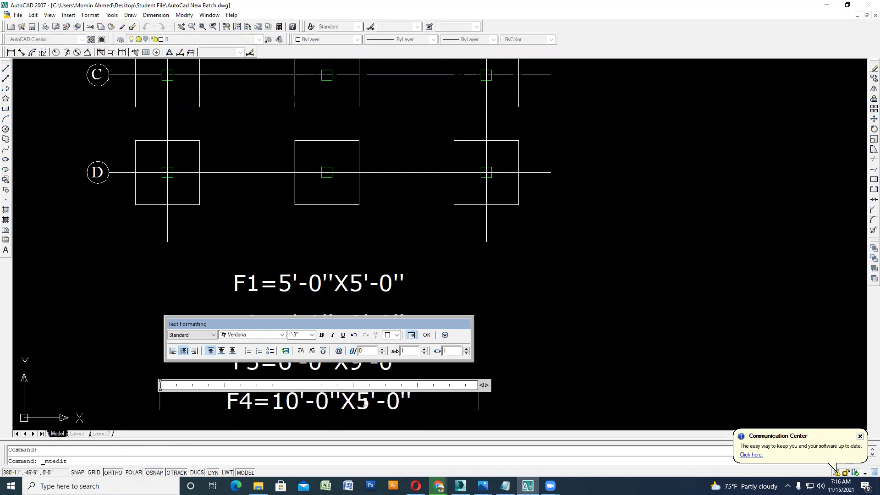
pyautogui.click(365, 400)
pyautogui.press('BackSpace')
pyautogui.write('10')
pyautogui.click(427, 335)
pyautogui.scroll(-5, 418, 346)
pyautogui.scroll(5, 402, 348)
pyautogui.scroll(-3, 373, 344)
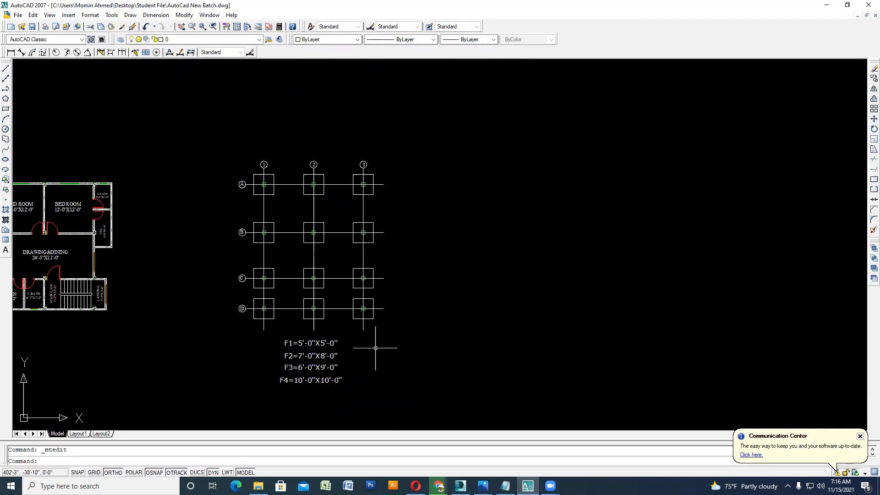
pyautogui.scroll(4, 373, 348)
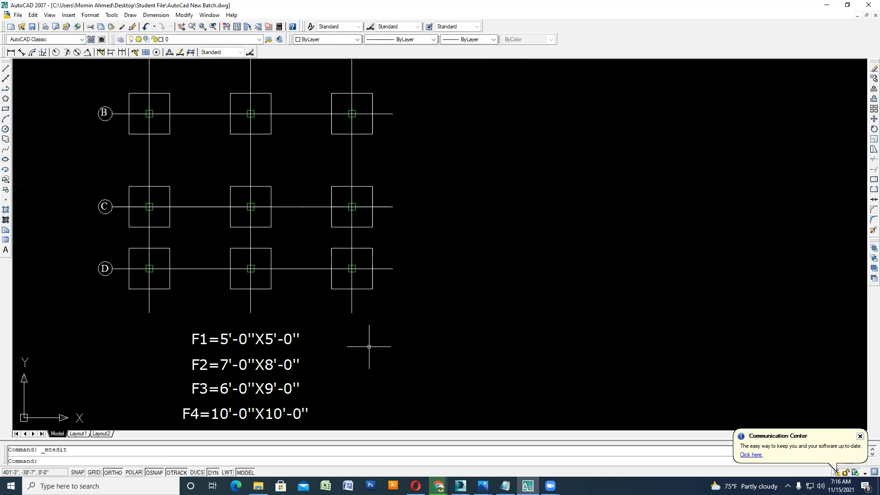
pyautogui.scroll(-6, 298, 300)
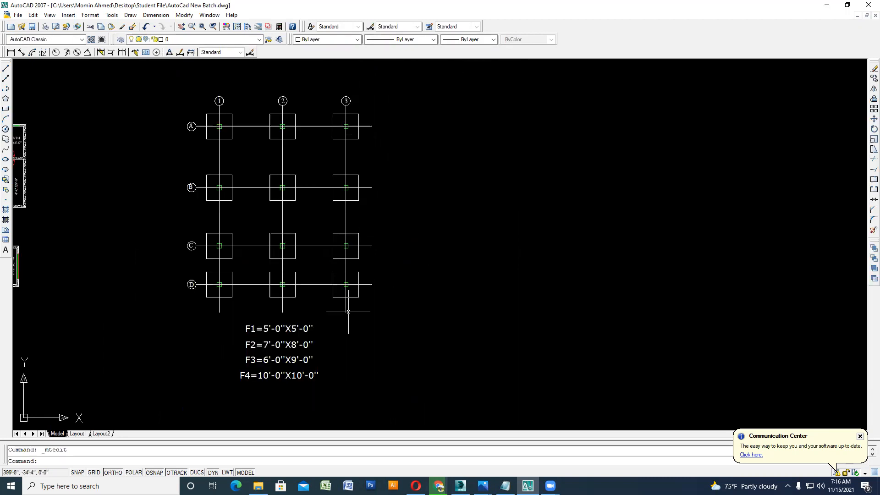
pyautogui.scroll(-2, 292, 272)
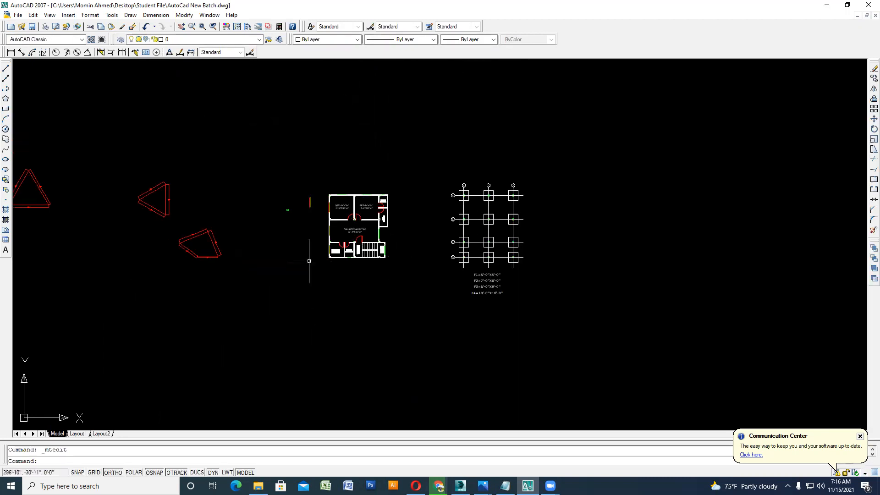
pyautogui.scroll(-4, 344, 256)
pyautogui.scroll(7, 424, 250)
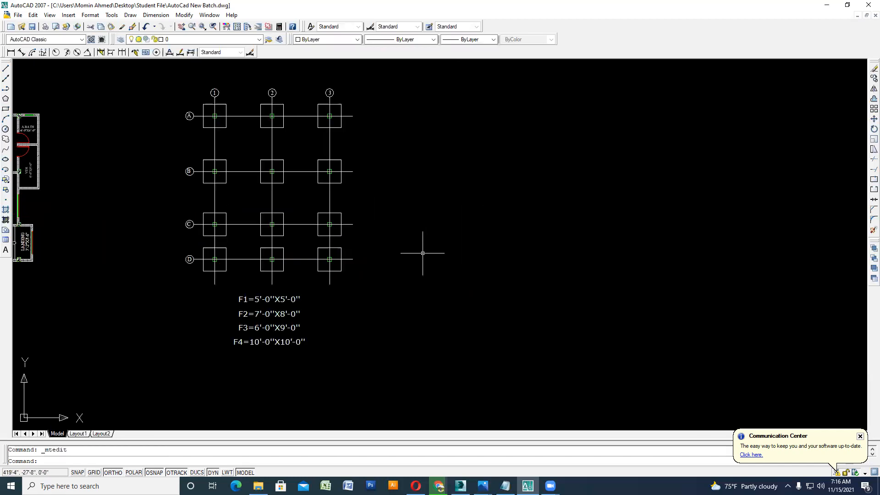
# - Copy the gridded footing layout without its size labels about 65' into the empty space to its right, using column A3 as base point
pyautogui.click(367, 275)
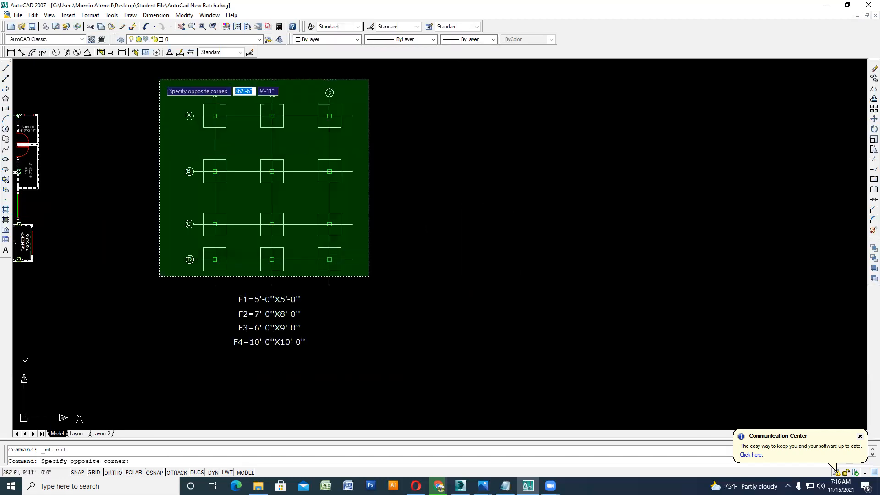
pyautogui.click(161, 78)
pyautogui.click(874, 78)
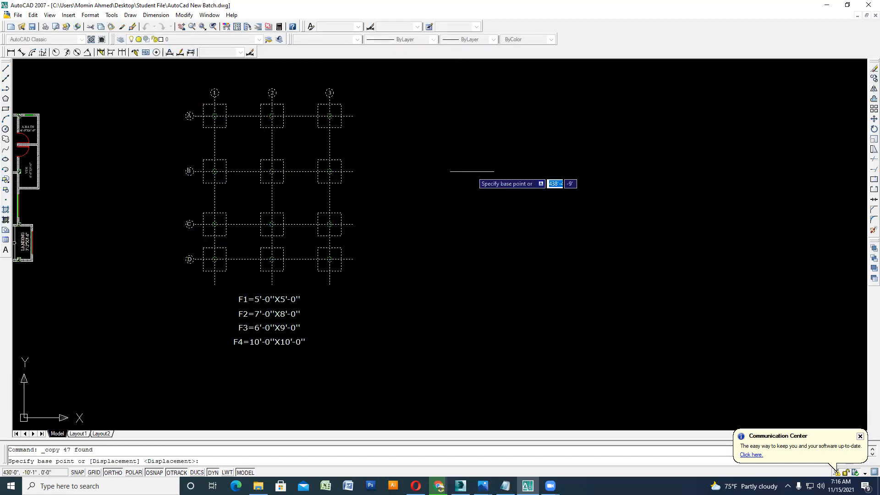
pyautogui.click(328, 115)
pyautogui.scroll(2, 514, 133)
pyautogui.click(465, 175)
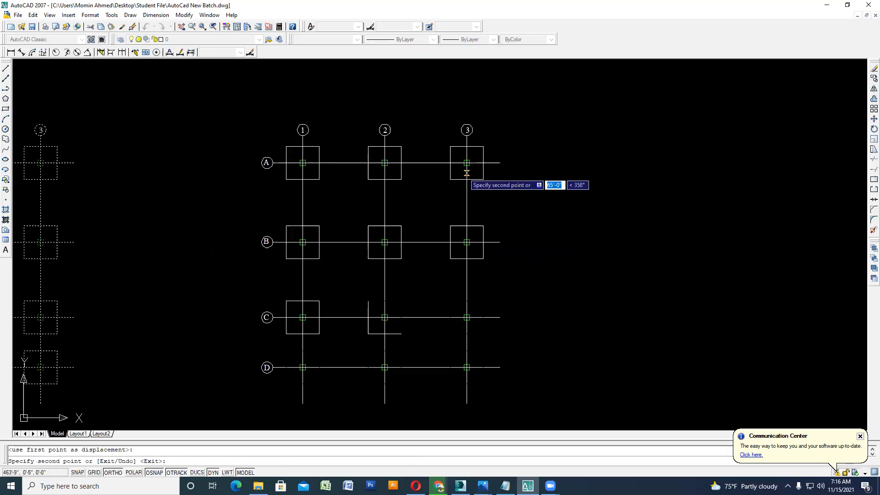
pyautogui.press('Escape')
# - Delete the footing squares around columns A3, A2 and A1 in the copied layout
pyautogui.click(487, 149)
pyautogui.click(475, 149)
pyautogui.press('Delete')
pyautogui.click(406, 149)
pyautogui.click(395, 152)
pyautogui.press('Delete')
pyautogui.click(324, 156)
pyautogui.click(316, 151)
pyautogui.press('Delete')
# - Delete the footing squares around columns B1, B2 and B3 in the copied layout
pyautogui.click(323, 231)
pyautogui.click(316, 224)
pyautogui.press('Delete')
pyautogui.click(407, 236)
pyautogui.click(397, 230)
pyautogui.press('Delete')
pyautogui.click(456, 233)
pyautogui.click(442, 229)
pyautogui.press('Delete')
# - Delete the footing squares around columns C2, C3 and C1 in the copied layout
pyautogui.click(399, 308)
pyautogui.click(397, 291)
pyautogui.press('Delete')
pyautogui.click(463, 308)
pyautogui.click(448, 291)
pyautogui.press('Delete')
pyautogui.click(322, 303)
pyautogui.click(319, 298)
pyautogui.click(323, 302)
pyautogui.click(314, 299)
pyautogui.press('Delete')
# - Delete the footing squares around columns D2, D1 and D3 in the copied layout
pyautogui.click(373, 357)
pyautogui.click(364, 349)
pyautogui.press('Delete')
pyautogui.click(324, 355)
pyautogui.click(318, 350)
pyautogui.press('Delete')
pyautogui.click(457, 355)
pyautogui.click(447, 346)
pyautogui.press('Delete')
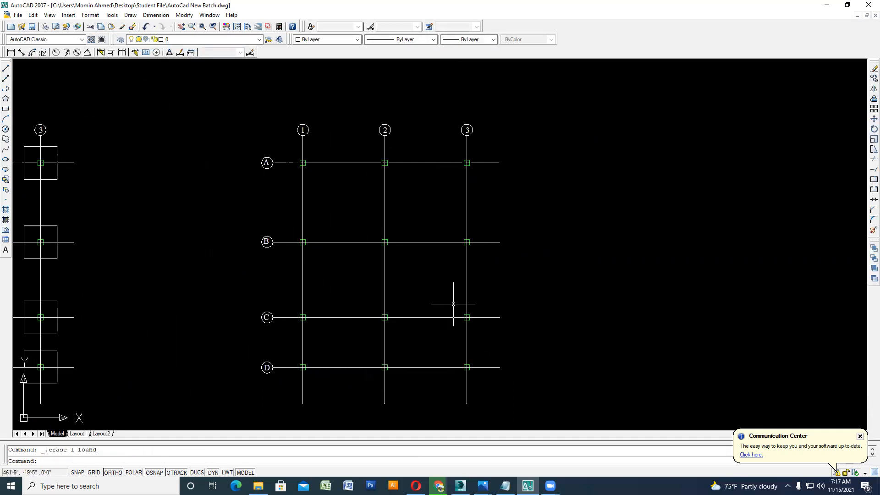
pyautogui.scroll(2, 440, 185)
pyautogui.click(6, 69)
pyautogui.click(246, 157)
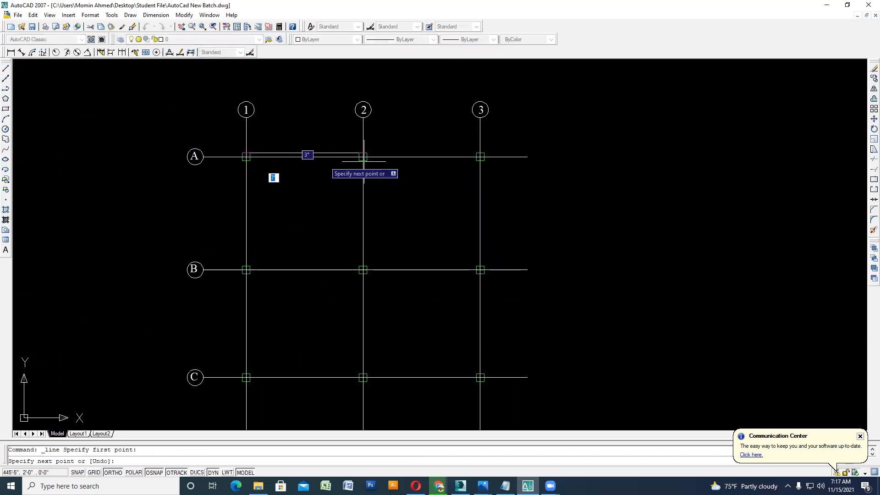
pyautogui.press('Escape')
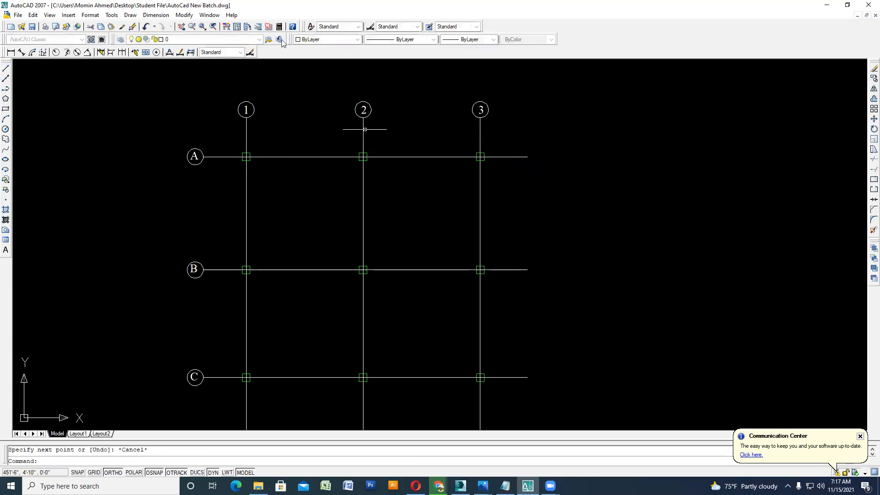
# - Set the object colour to Green and draw a line along the upper faces of the columns from A1 to A3
pyautogui.click(319, 41)
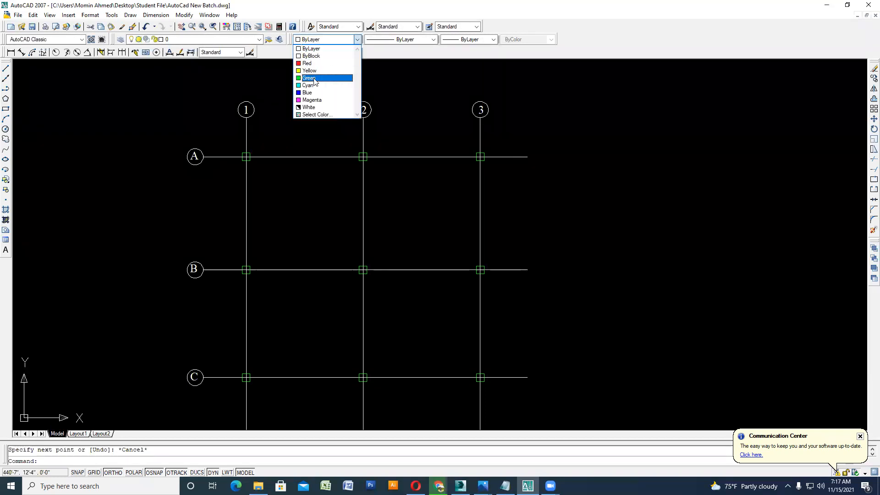
pyautogui.click(316, 78)
pyautogui.click(6, 68)
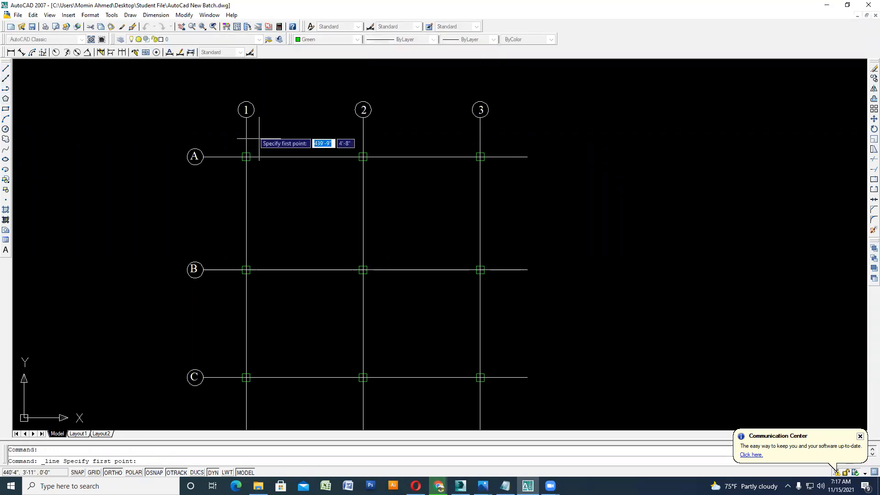
pyautogui.scroll(3, 216, 153)
pyautogui.click(220, 154)
pyautogui.moveTo(362, 170); pyautogui.dragTo(104, 172, button='middle')
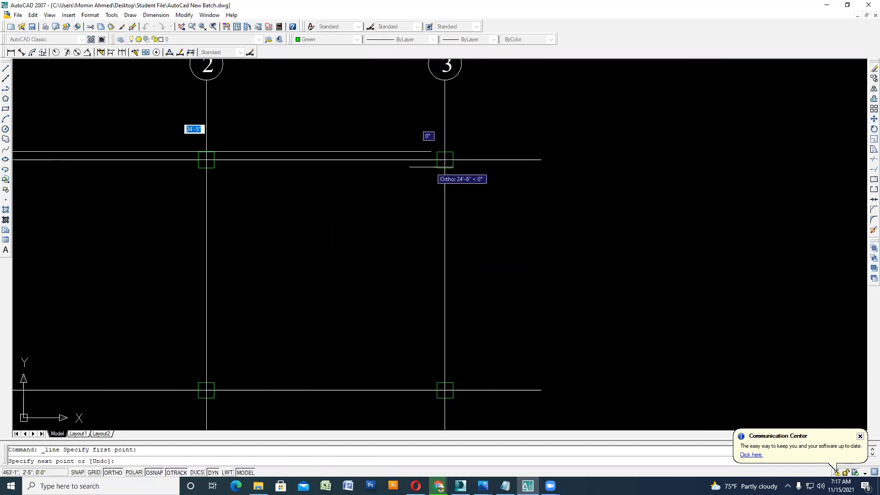
pyautogui.click(449, 150)
pyautogui.press('Escape')
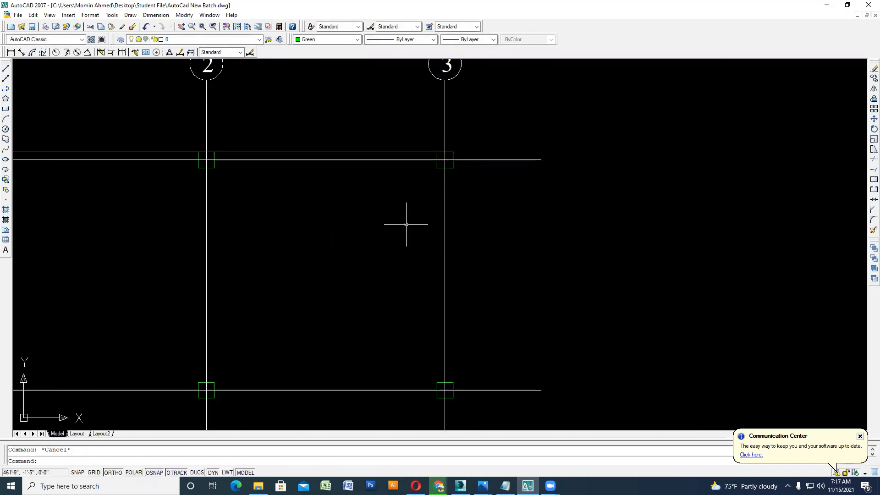
# - Offset the green line 10 inches down to the lower faces of the columns on grid line A
pyautogui.write('o')
pyautogui.press('space')
pyautogui.write('14')
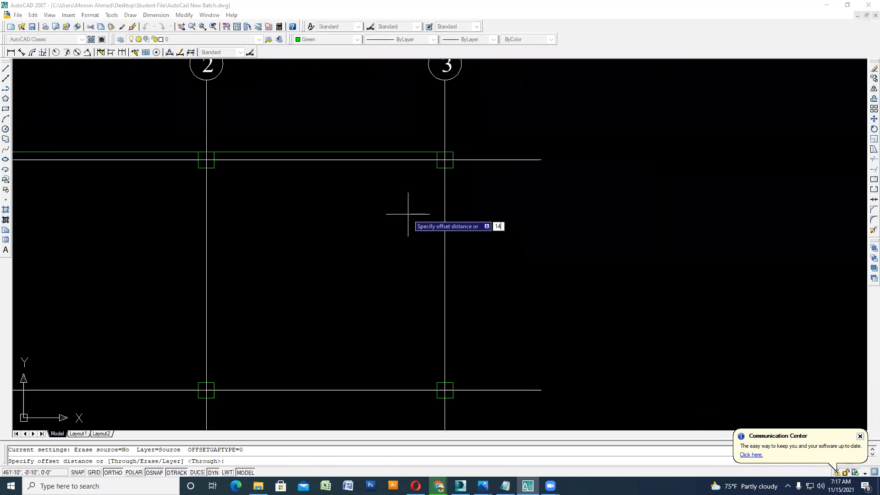
pyautogui.press('Return')
pyautogui.click(341, 152)
pyautogui.click(381, 204)
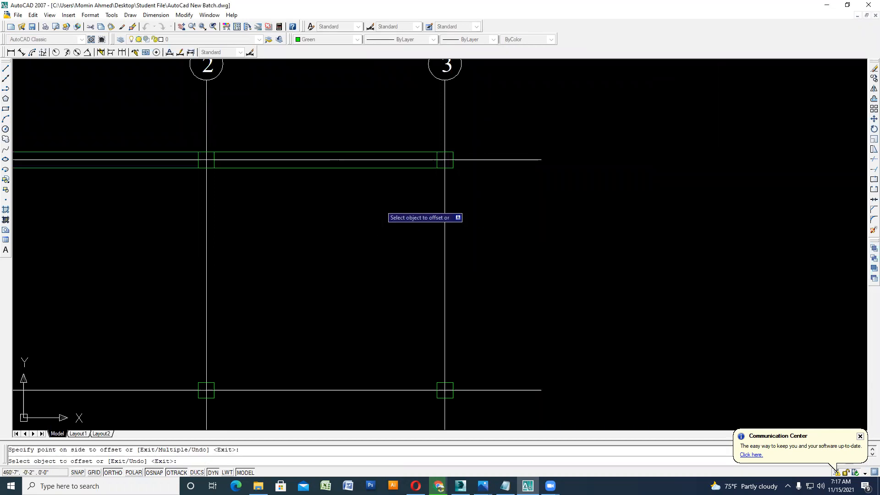
pyautogui.scroll(-4, 426, 183)
pyautogui.press('Escape')
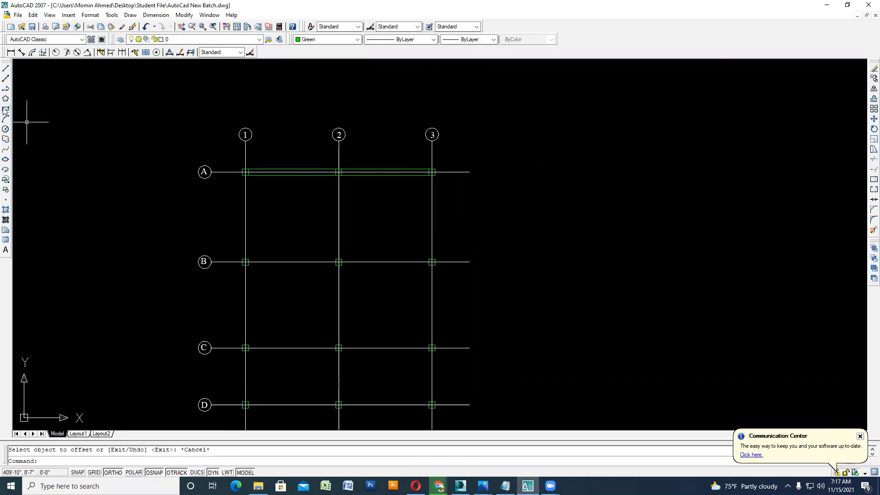
# - Draw a green rectangle as wide as the columns along grid line 3, from column A3 to column D3
pyautogui.click(5, 109)
pyautogui.click(434, 169)
pyautogui.moveTo(422, 321); pyautogui.dragTo(414, 243, button='middle')
pyautogui.scroll(3, 419, 337)
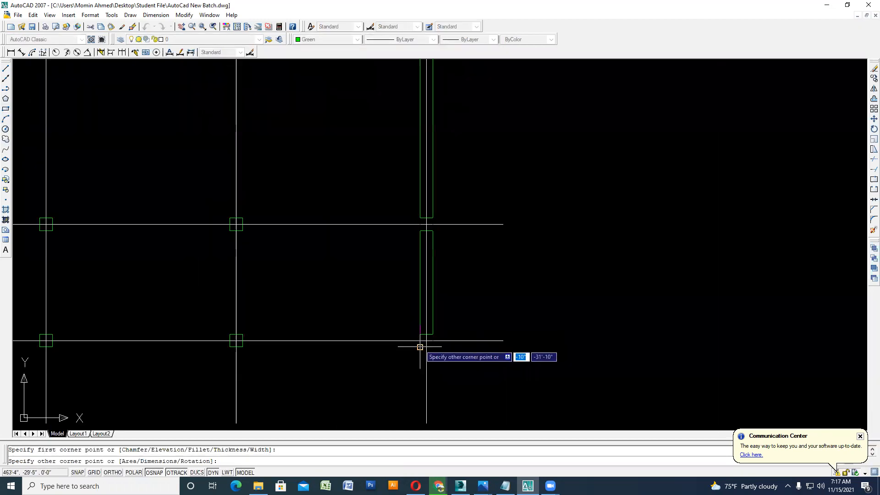
pyautogui.click(420, 347)
# - Draw a green rectangle along grid line D, from the outer corner of column D3 to column D1
pyautogui.press('Return')
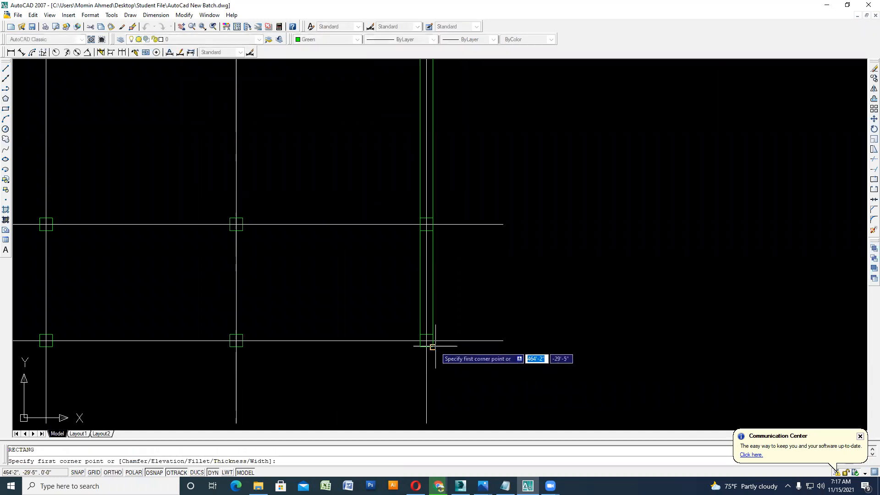
pyautogui.click(433, 346)
pyautogui.moveTo(163, 310); pyautogui.dragTo(288, 286, button='middle')
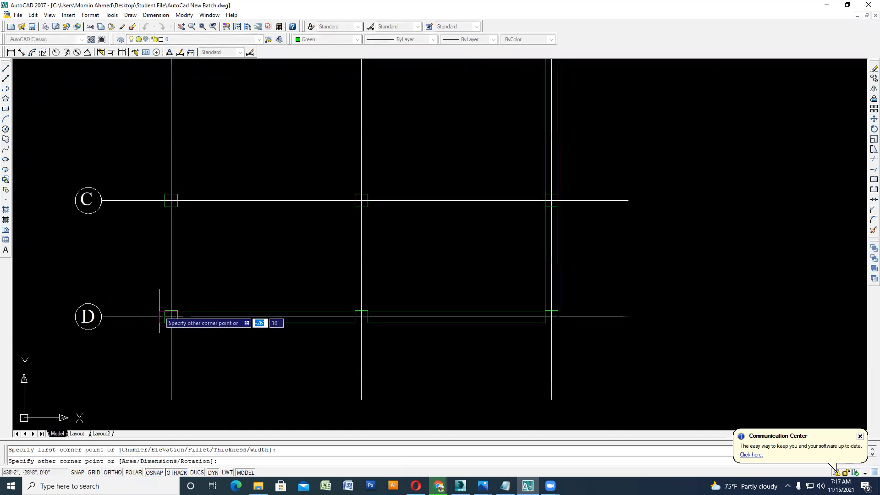
pyautogui.click(164, 310)
# - Draw a green rectangle along grid line 1, from column D1 up to column A1
pyautogui.press('Return')
pyautogui.click(179, 325)
pyautogui.moveTo(183, 277); pyautogui.dragTo(185, 358, button='middle')
pyautogui.scroll(-2, 182, 254)
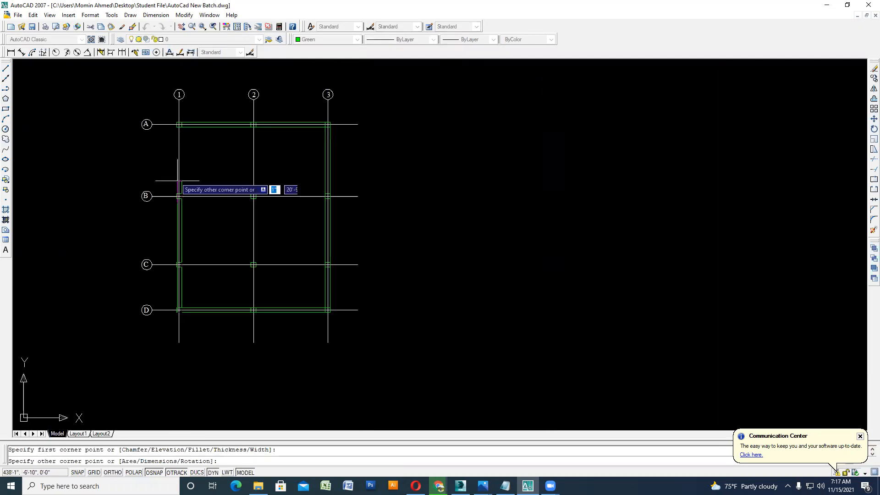
pyautogui.scroll(3, 178, 181)
pyautogui.click(191, 90)
# - Draw a green rectangle along grid line B, from column B1 to column B3
pyautogui.press('Return')
pyautogui.click(186, 237)
pyautogui.click(499, 251)
# - Delete the lower of the two green lines along grid line A
pyautogui.moveTo(367, 308); pyautogui.dragTo(357, 382, button='middle')
pyautogui.click(374, 176)
pyautogui.click(372, 175)
pyautogui.press('Delete')
# - Offset the upper green beam line along grid line A downward by 12 inches
pyautogui.write('o')
pyautogui.press('Return')
pyautogui.write('1')
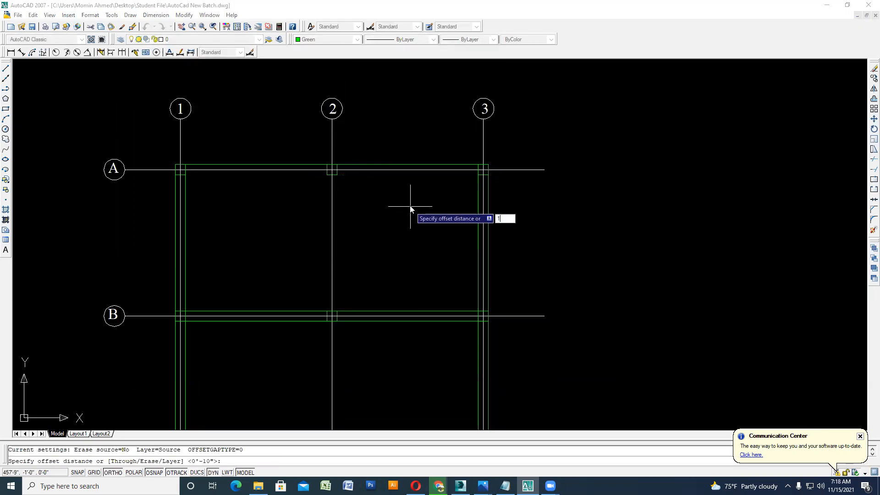
pyautogui.write('2')
pyautogui.press('Return')
pyautogui.click(399, 169)
pyautogui.click(408, 193)
pyautogui.press('Escape')
# - Move the offset green line up so it aligns with the lower edges of the columns along grid line A
pyautogui.scroll(3, 378, 177)
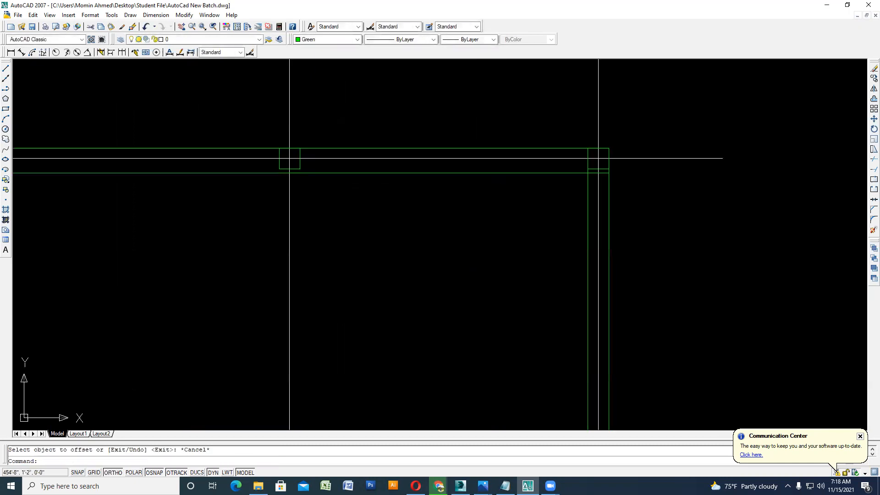
pyautogui.click(443, 173)
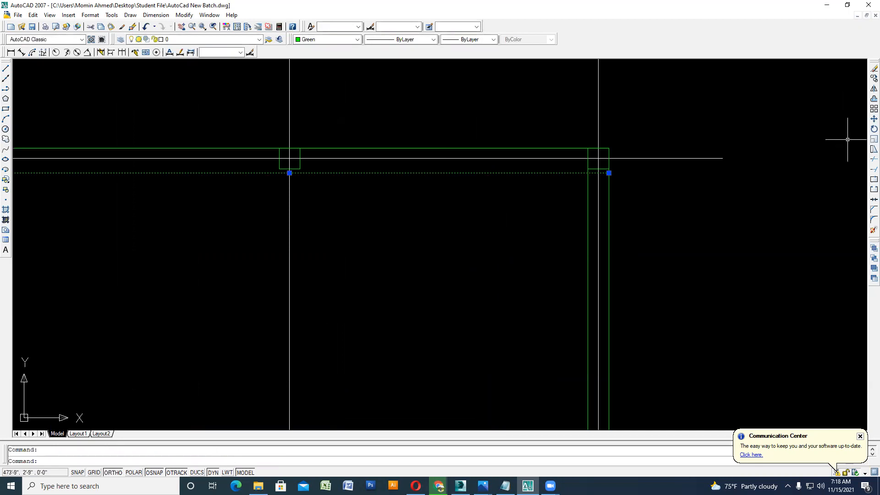
pyautogui.click(874, 119)
pyautogui.click(608, 173)
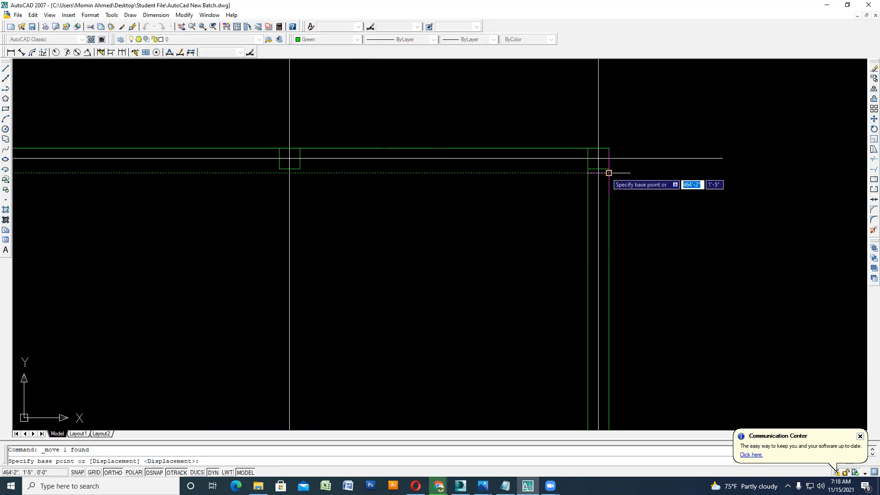
pyautogui.press('Return')
pyautogui.scroll(-5, 448, 211)
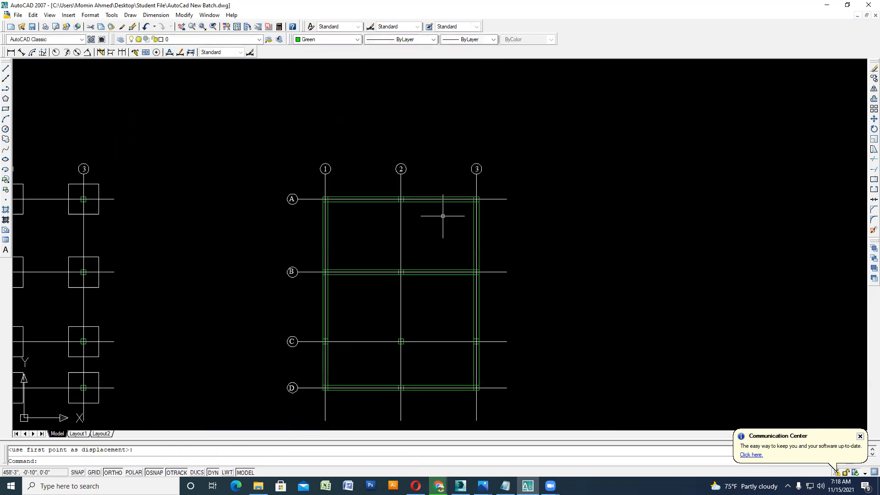
pyautogui.moveTo(481, 300)
pyautogui.mouseDown(button='middle')
pyautogui.moveTo(469, 281)
pyautogui.moveTo(446, 284)
pyautogui.mouseUp(button='middle')
pyautogui.press('Escape')
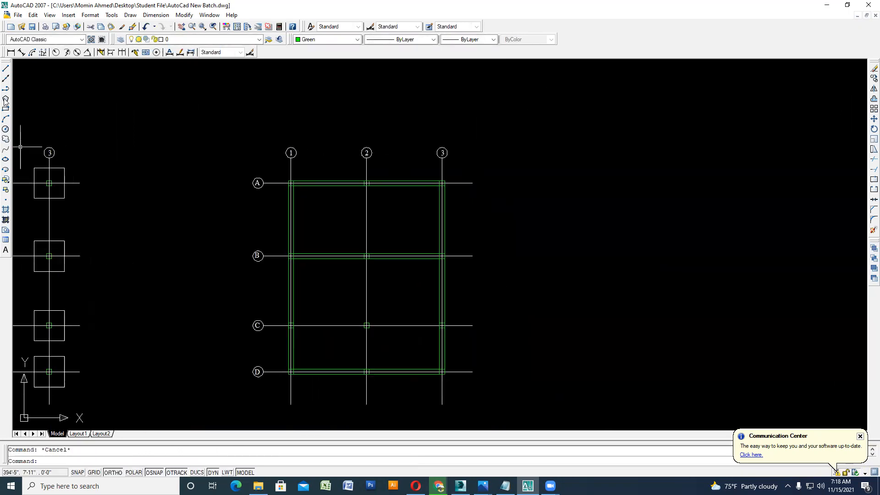
# - Draw a green rectangle along grid line C, from the outer corner of column C1 to the outer corner of column C3
pyautogui.click(6, 110)
pyautogui.scroll(3, 322, 355)
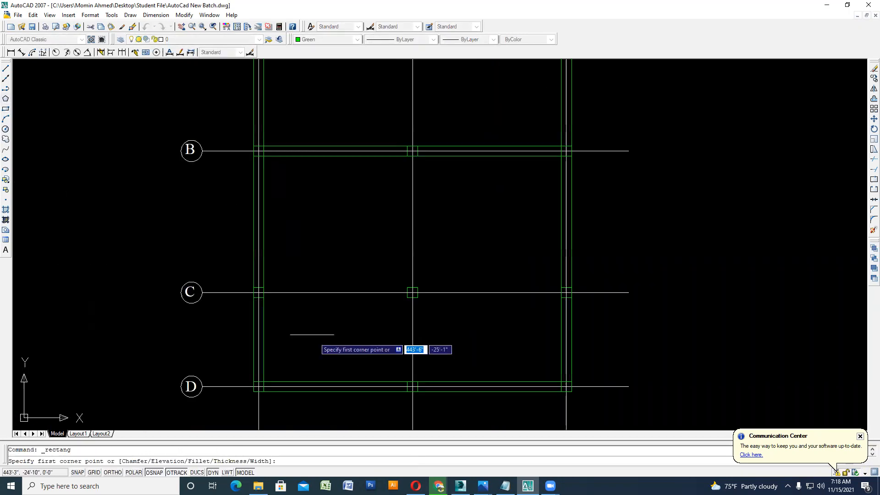
pyautogui.click(253, 287)
pyautogui.click(571, 298)
pyautogui.scroll(-4, 372, 327)
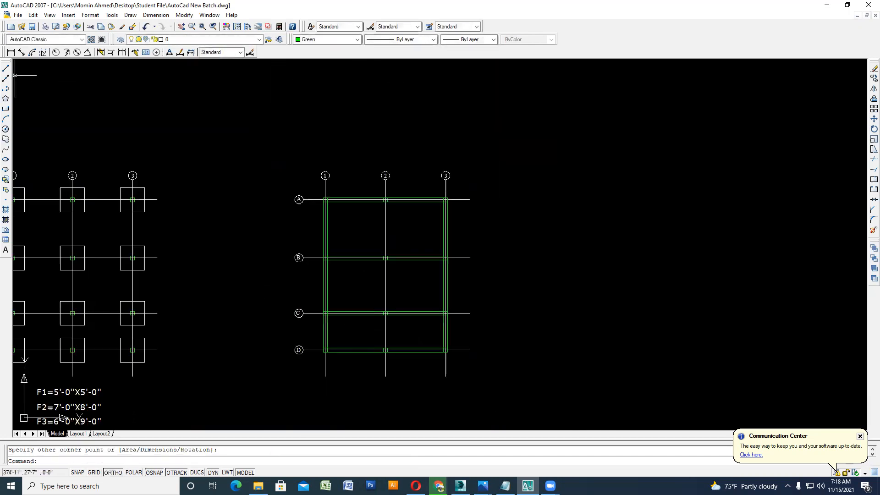
# - Draw a green rectangle along grid line 2, from column A2 down to column D2
pyautogui.click(6, 109)
pyautogui.scroll(3, 362, 201)
pyautogui.click(400, 187)
pyautogui.moveTo(378, 294); pyautogui.dragTo(298, 127, button='middle')
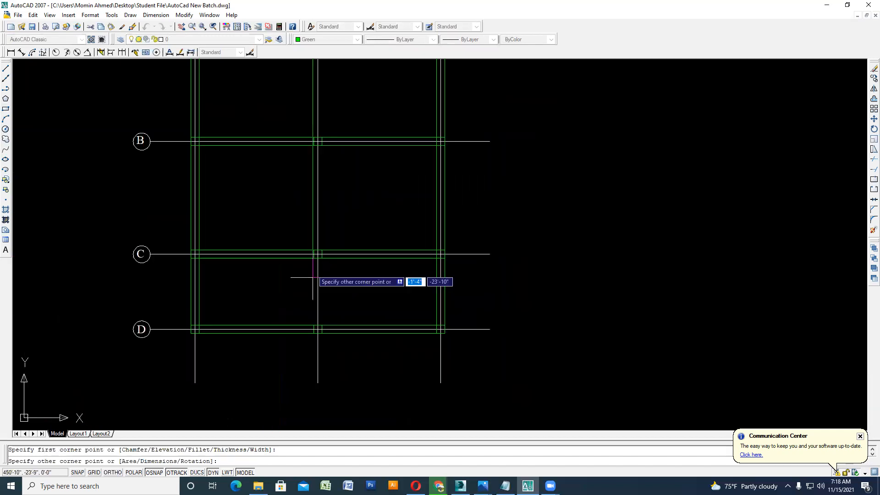
pyautogui.click(313, 330)
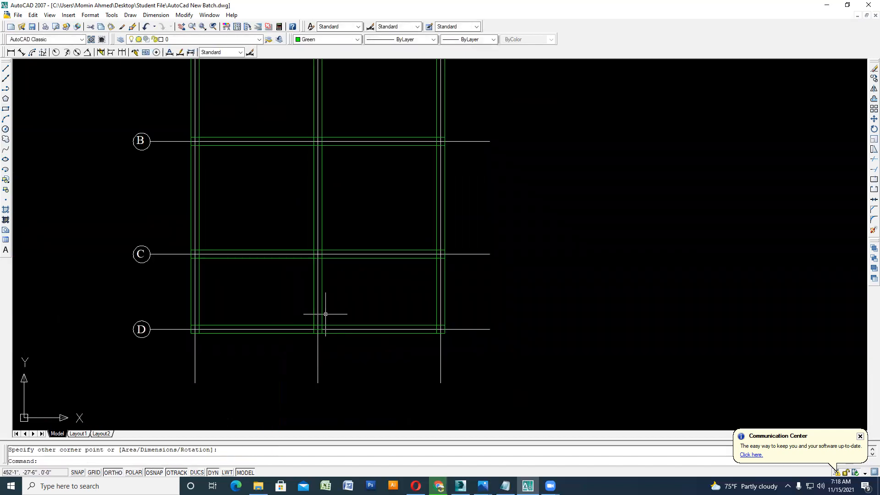
# - Copy the F1 size label from the footing legend to above the beam layout, with Ortho off
pyautogui.scroll(-2, 325, 314)
pyautogui.scroll(5, 315, 186)
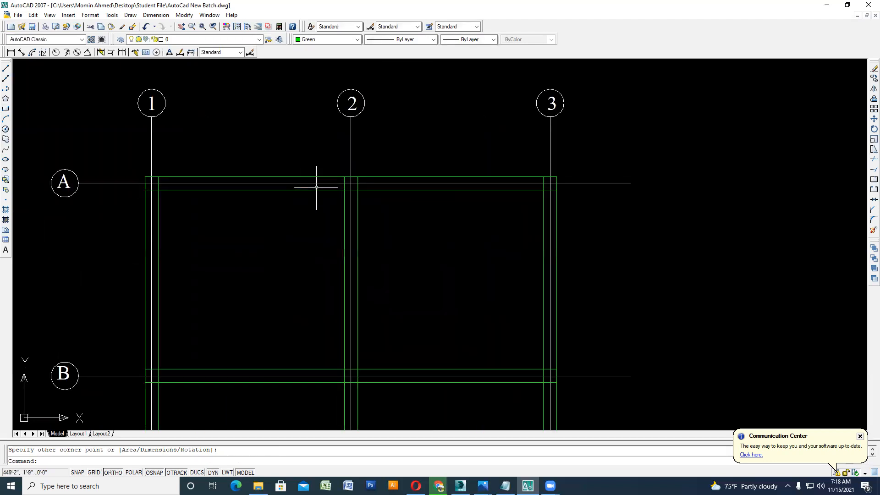
pyautogui.scroll(-2, 320, 186)
pyautogui.scroll(3, 339, 192)
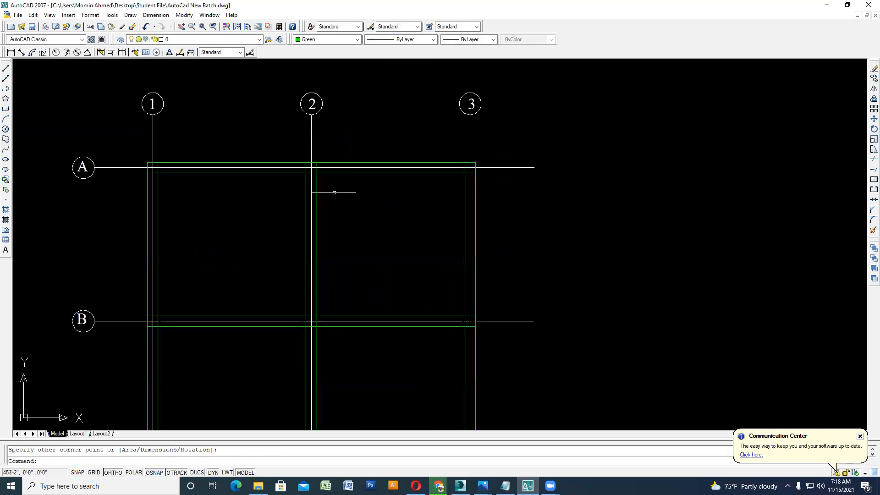
pyautogui.scroll(-4, 275, 184)
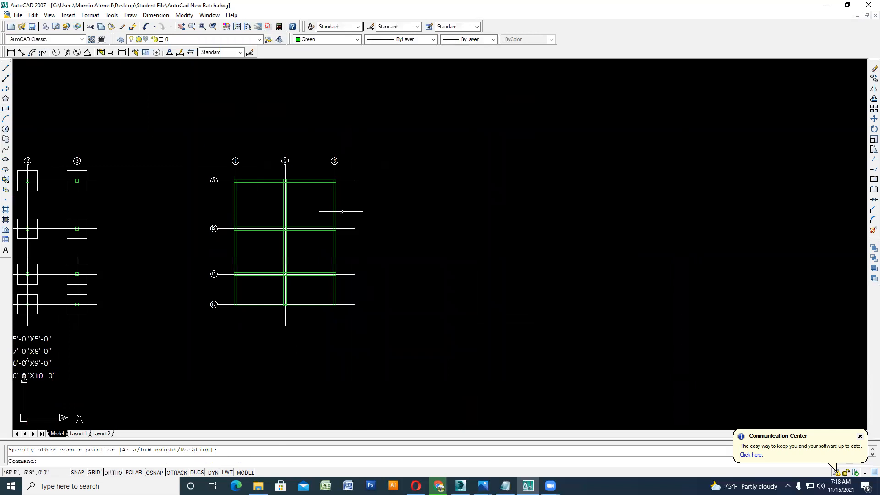
pyautogui.scroll(-2, 341, 212)
pyautogui.scroll(7, 209, 277)
pyautogui.click(308, 277)
pyautogui.click(282, 253)
pyautogui.click(874, 78)
pyautogui.click(118, 265)
pyautogui.moveTo(279, 305); pyautogui.dragTo(137, 321, button='middle')
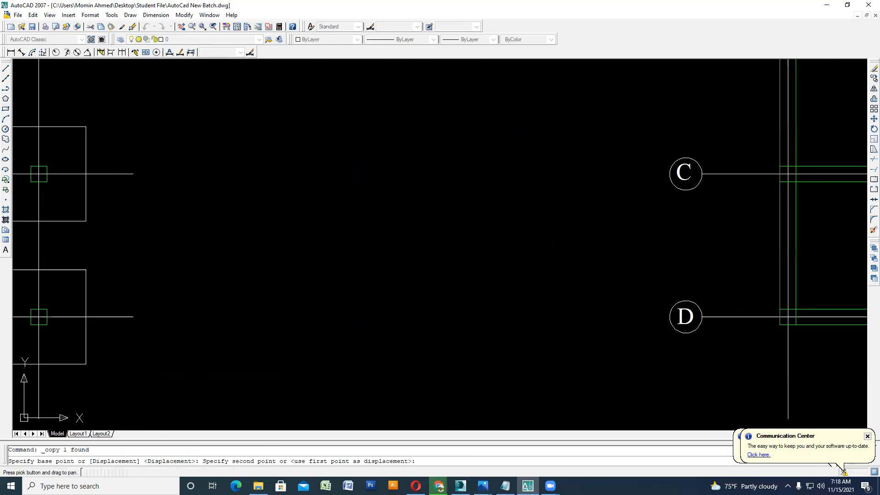
pyautogui.scroll(-6, 294, 321)
pyautogui.press('F8')
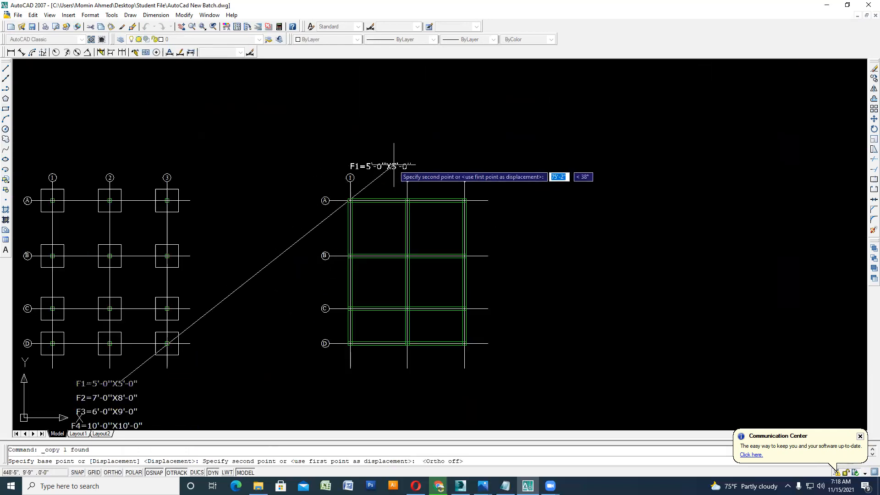
pyautogui.scroll(3, 394, 165)
pyautogui.click(412, 155)
# - Change the copied label's text to GB-1
pyautogui.click(415, 155)
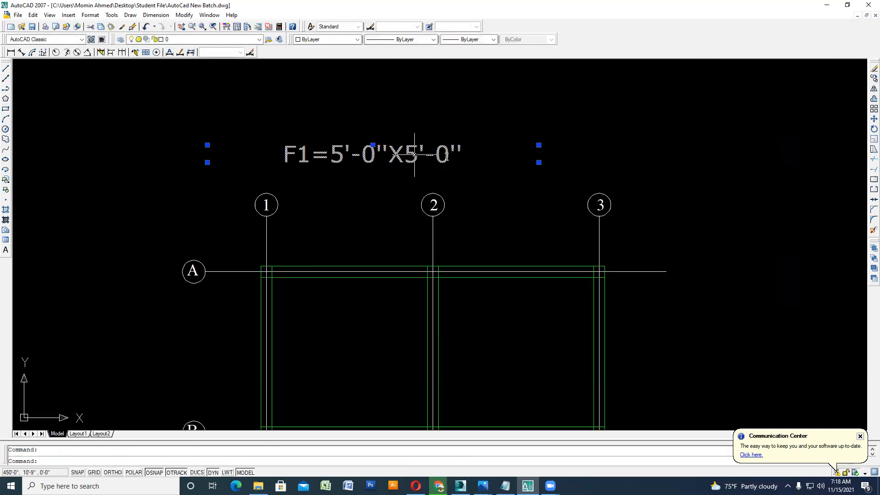
pyautogui.doubleClick(415, 155)
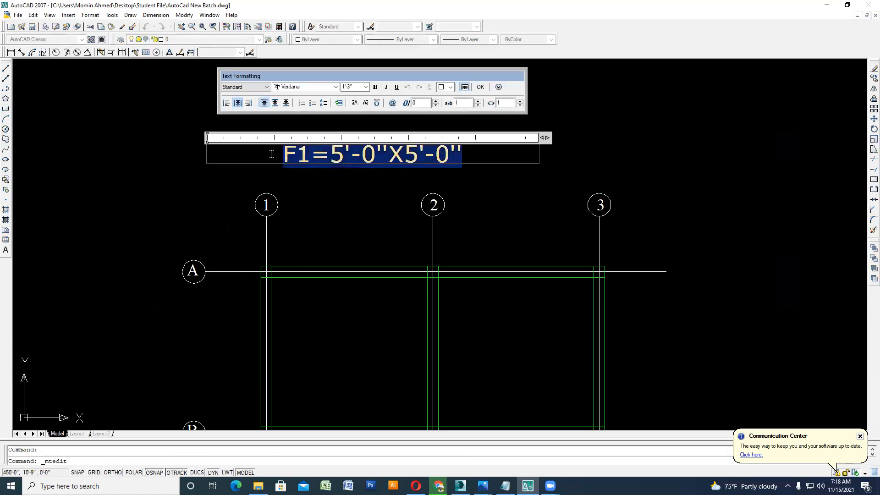
pyautogui.press('Delete')
pyautogui.write('GD')
pyautogui.press('BackSpace')
pyautogui.write('B-1')
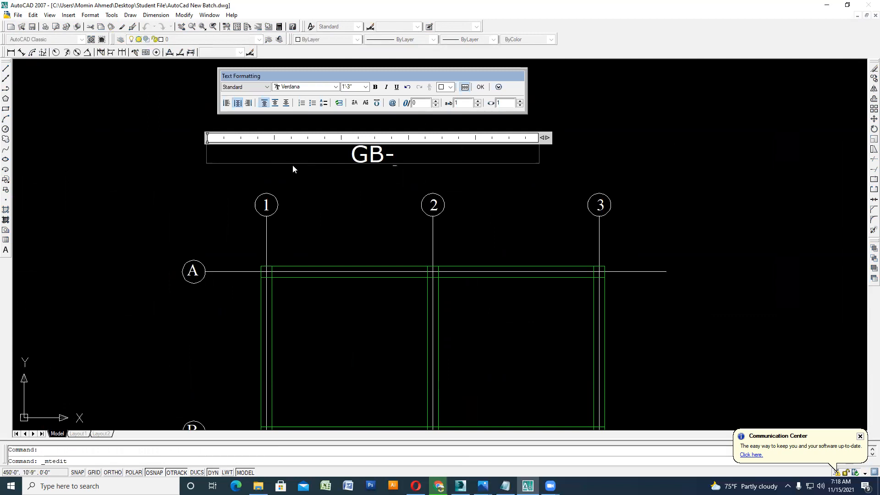
pyautogui.click(480, 87)
# - Copy the GB-1 label onto the beam along grid line A, between grid lines 1 and 2
pyautogui.click(388, 181)
pyautogui.click(367, 150)
pyautogui.click(874, 78)
pyautogui.click(380, 158)
pyautogui.scroll(3, 374, 251)
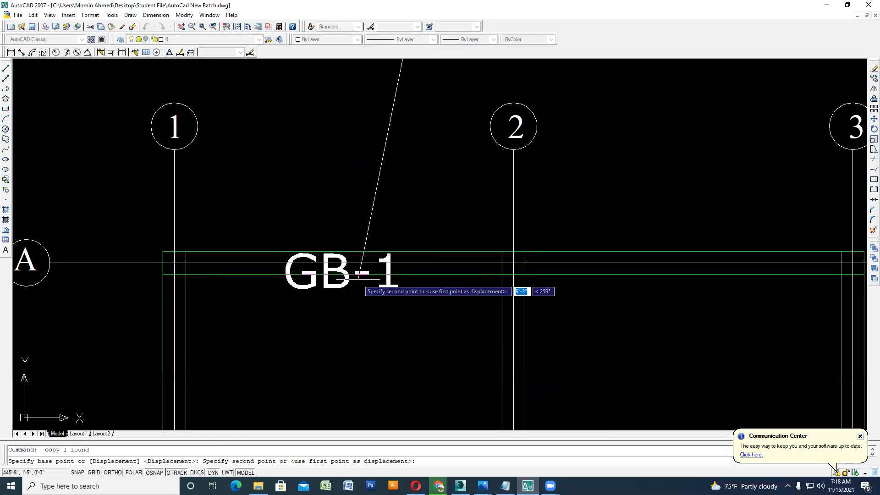
pyautogui.click(391, 262)
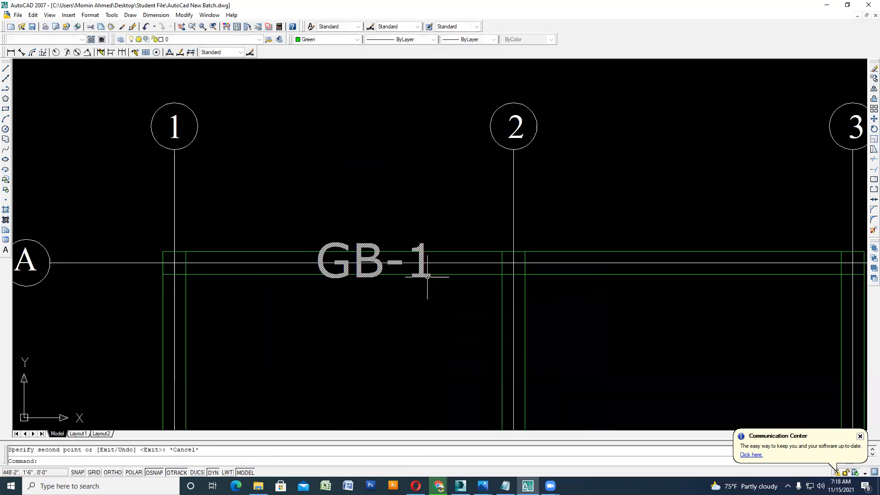
pyautogui.press('Return')
pyautogui.click(433, 268)
pyautogui.press('Escape')
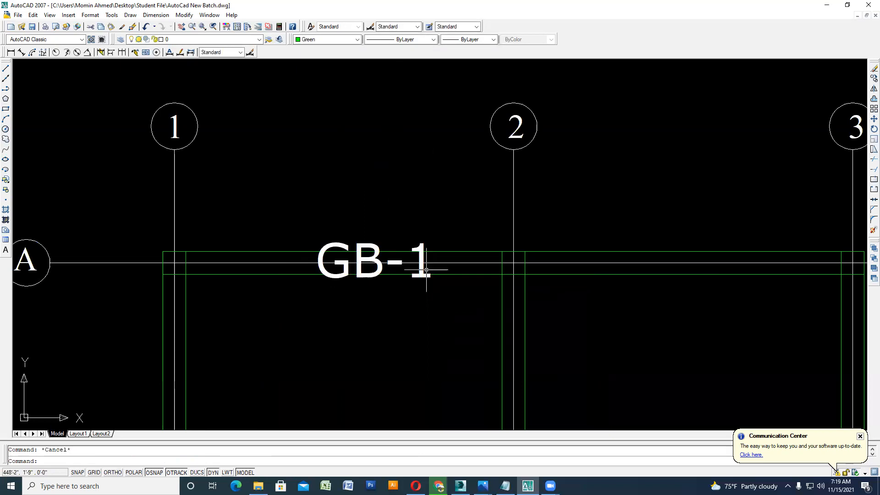
# - Set the text height of the GB-1 label on beam A to 10
pyautogui.click(422, 268)
pyautogui.doubleClick(423, 271)
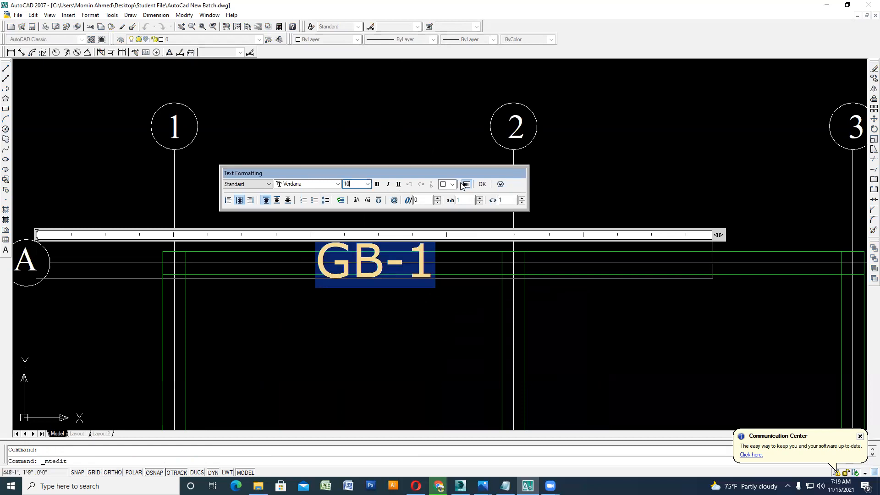
pyautogui.click(482, 184)
# - Move the GB-1 label down onto grid line A so it sits over the beam
pyautogui.scroll(2, 398, 231)
pyautogui.click(426, 239)
pyautogui.click(409, 242)
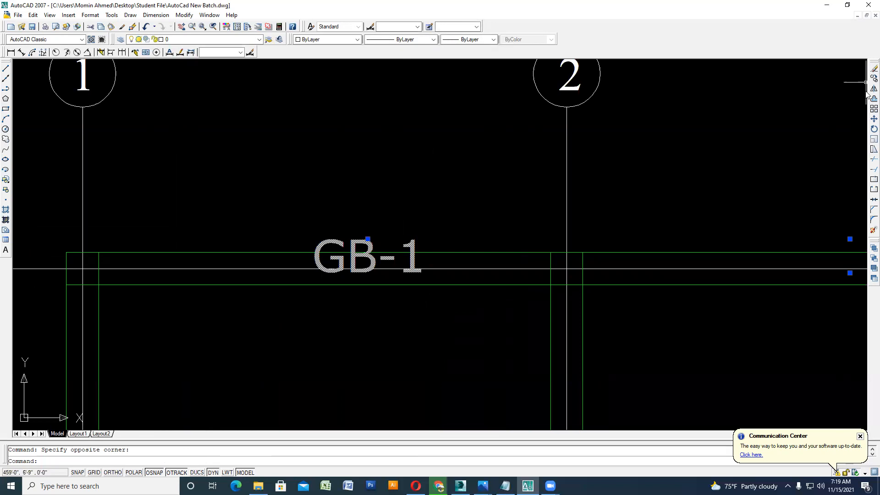
pyautogui.click(873, 119)
pyautogui.scroll(2, 358, 242)
pyautogui.click(364, 232)
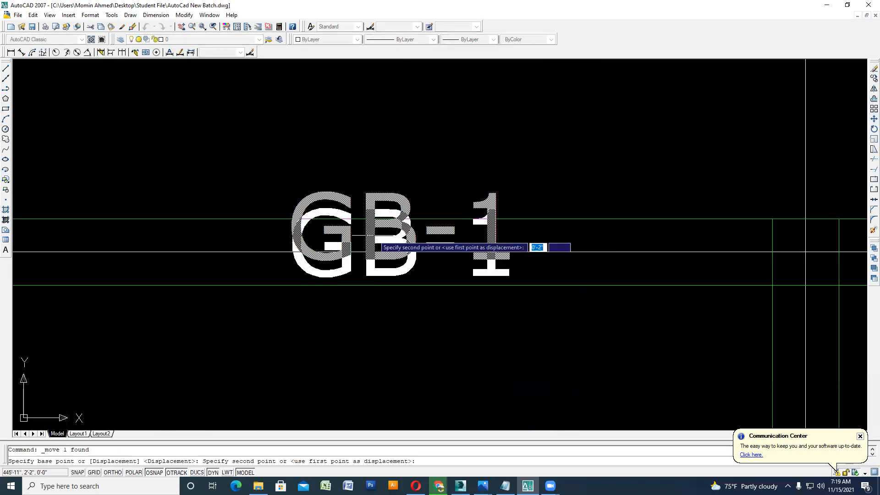
pyautogui.click(367, 251)
pyautogui.scroll(-3, 402, 248)
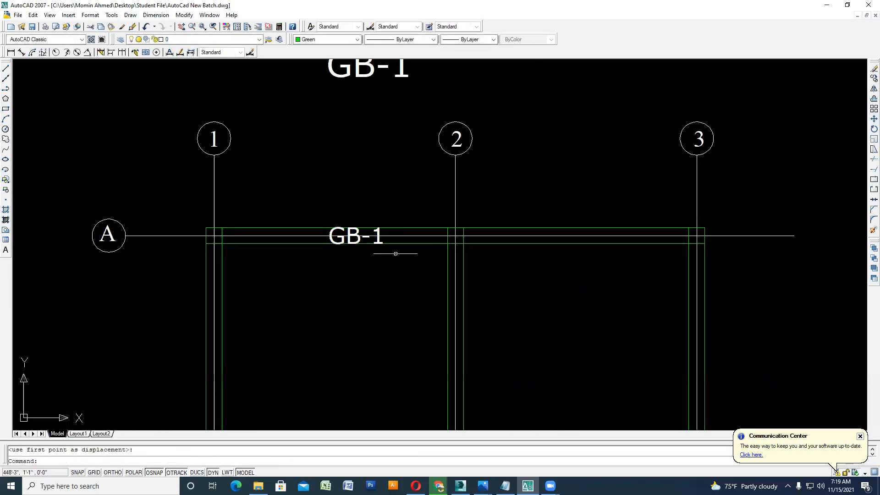
# - Reduce the text height of the GB-1 label so it fits within the width of beam A
pyautogui.scroll(2, 400, 232)
pyautogui.doubleClick(401, 231)
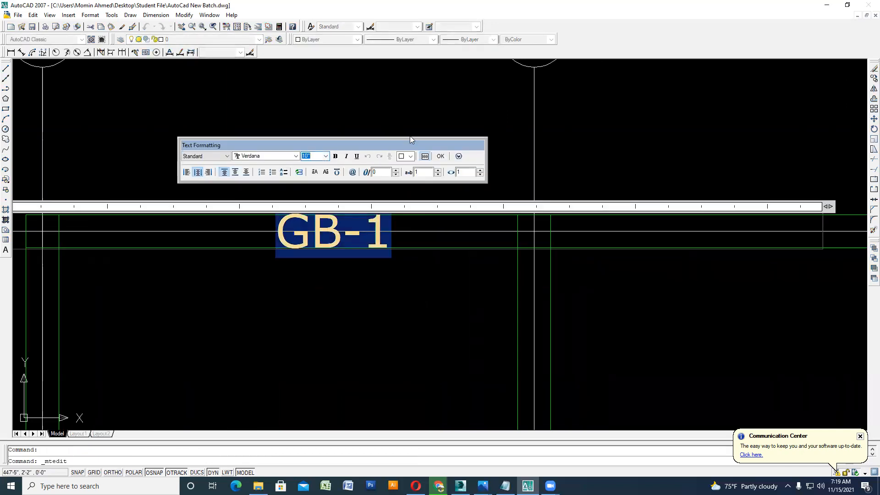
pyautogui.click(440, 156)
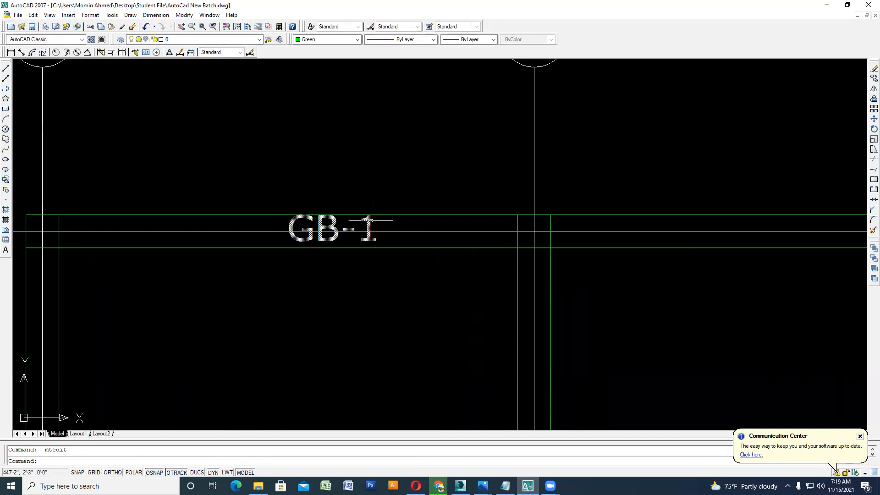
# - Move the smaller GB-1 label so it is centred between the two green lines of beam A
pyautogui.click(380, 238)
pyautogui.write('m')
pyautogui.press('Return')
pyautogui.click(372, 240)
pyautogui.scroll(5, 367, 240)
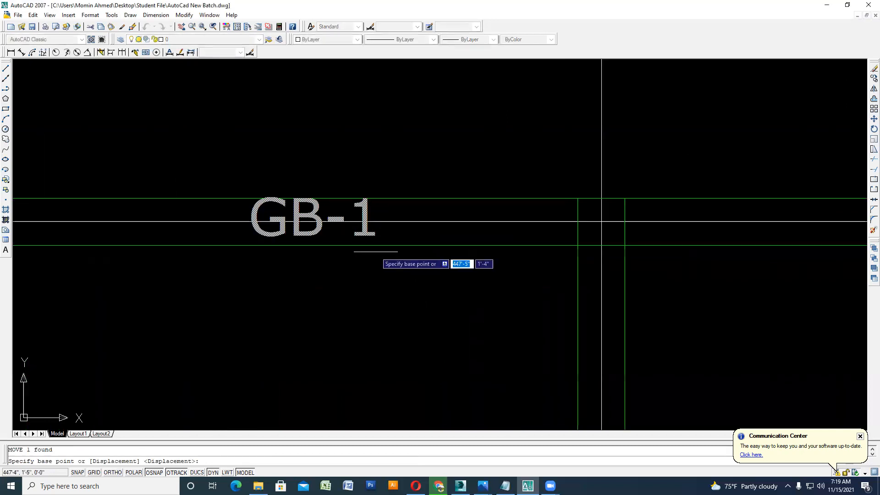
pyautogui.click(360, 224)
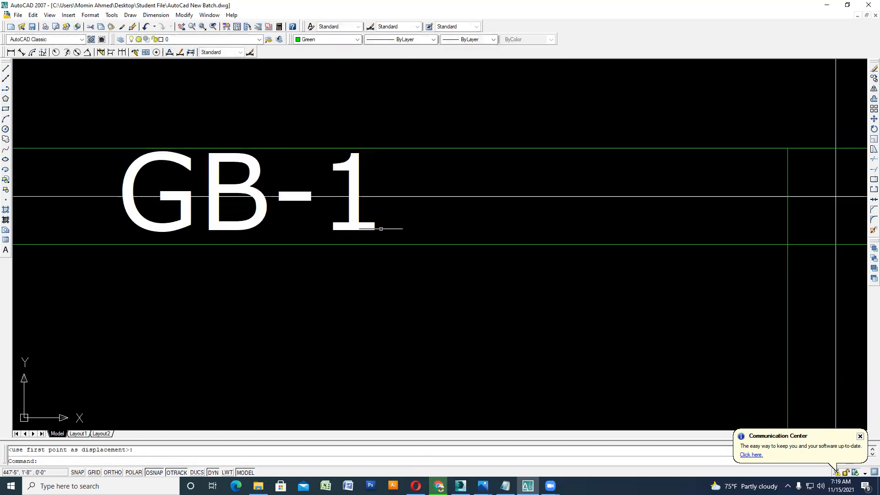
# - Copy the GB-1 label straight down onto the beam along grid line B, with Ortho on
pyautogui.click(381, 228)
pyautogui.click(316, 216)
pyautogui.click(874, 79)
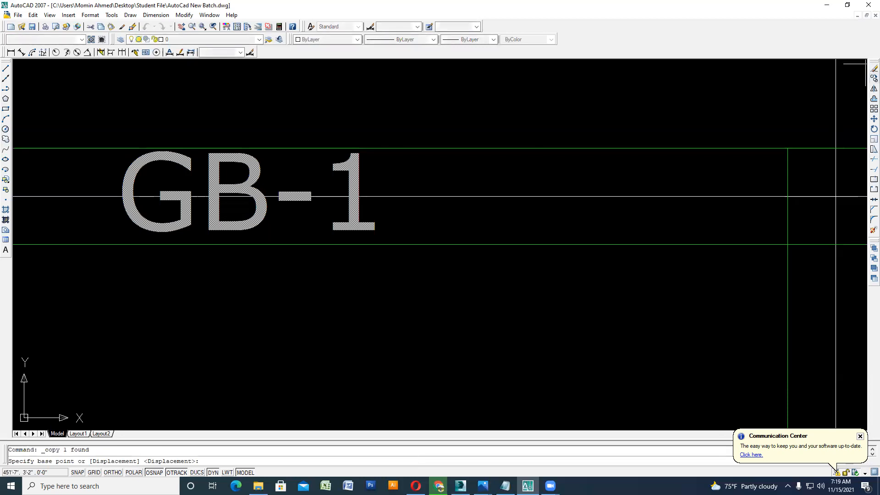
pyautogui.click(361, 219)
pyautogui.scroll(-8, 316, 151)
pyautogui.scroll(4, 314, 305)
pyautogui.scroll(4, 315, 305)
pyautogui.press('F8')
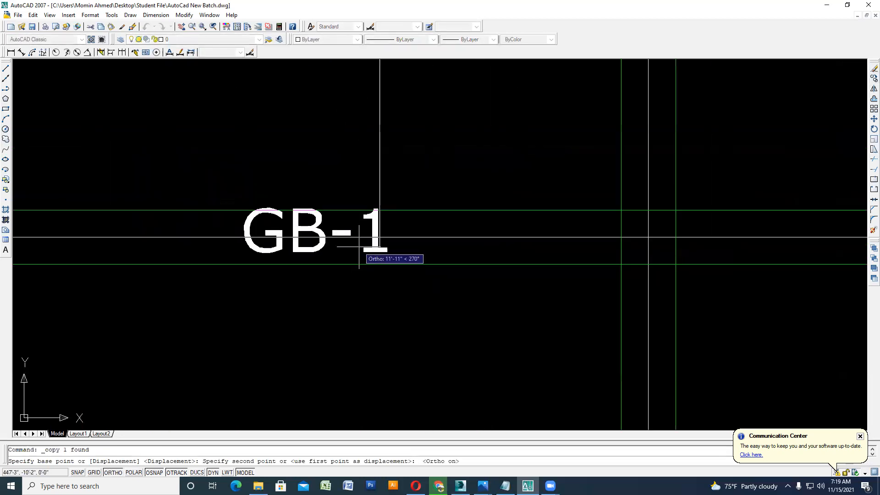
pyautogui.click(368, 251)
# - Place further GB-1 copies on the beams along grid lines C and D, directly below the one on B
pyautogui.scroll(-4, 355, 324)
pyautogui.scroll(4, 354, 321)
pyautogui.click(343, 330)
pyautogui.scroll(-5, 339, 343)
pyautogui.scroll(2, 336, 354)
pyautogui.scroll(2, 347, 353)
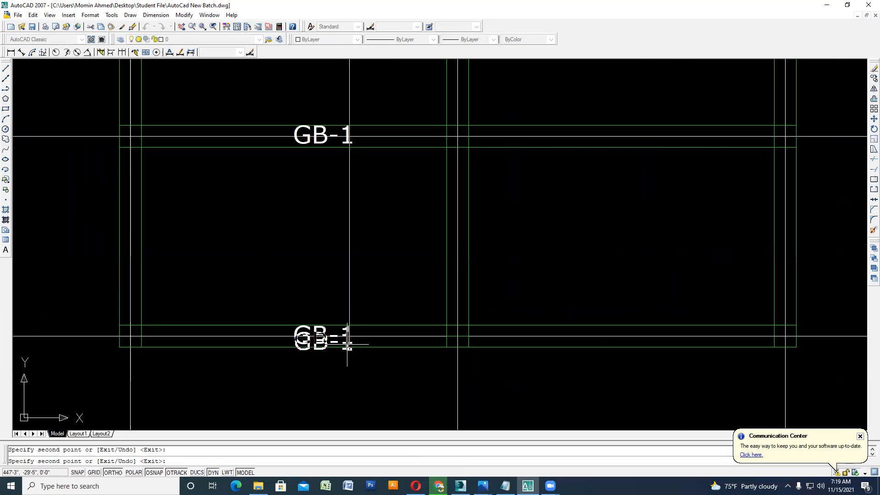
# - Place another GB-1 copy outside the layout beside grid line 1, between grid lines A and B, with Ortho off
pyautogui.scroll(-4, 348, 343)
pyautogui.scroll(2, 252, 173)
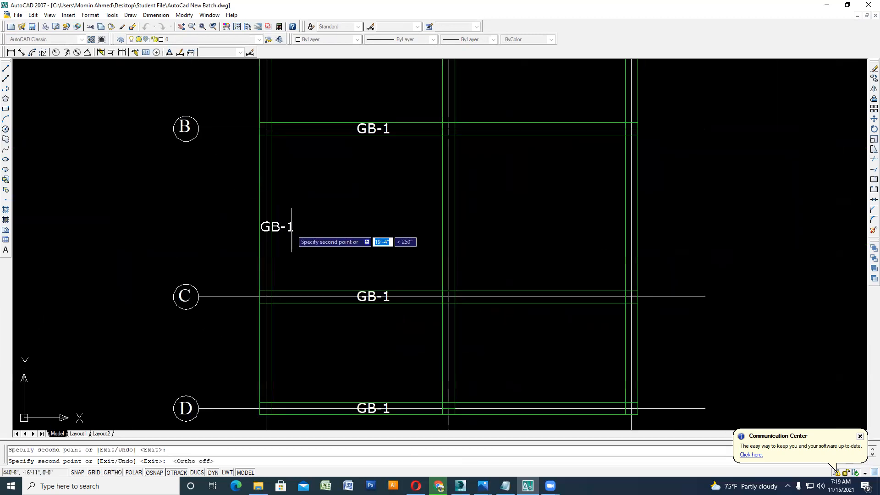
pyautogui.scroll(-3, 289, 183)
pyautogui.scroll(4, 284, 142)
pyautogui.click(252, 188)
pyautogui.press('Escape')
pyautogui.click(252, 218)
pyautogui.click(213, 163)
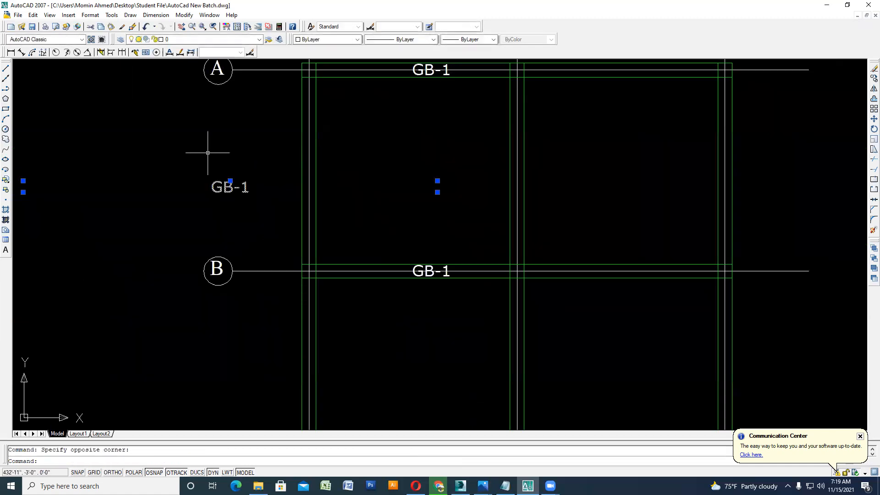
pyautogui.click(873, 129)
pyautogui.press('Escape')
pyautogui.click(321, 217)
pyautogui.click(212, 178)
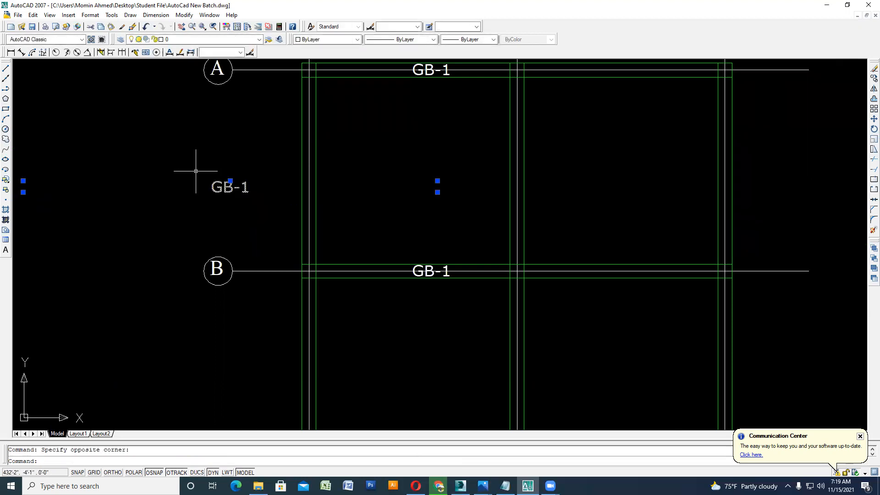
pyautogui.press('Escape')
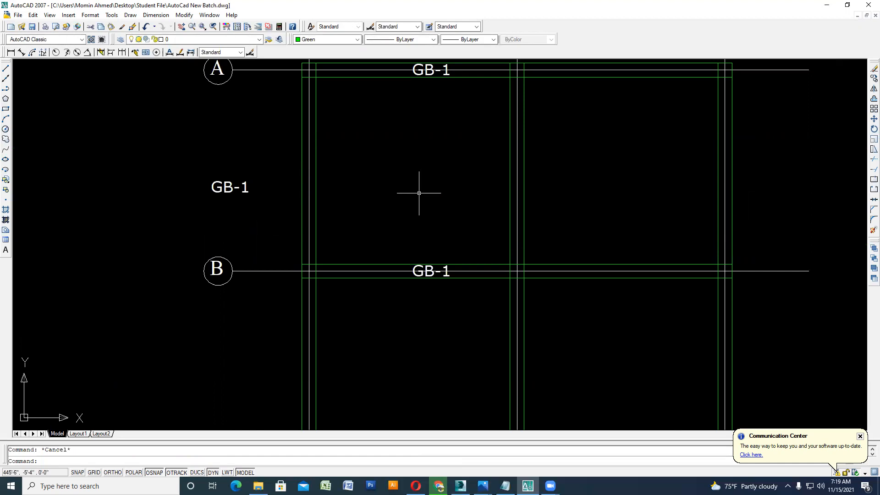
# - Rotate the GB-1 label outside the layout between grid lines A and B to read vertically upward, with Ortho on
pyautogui.moveTo(457, 206); pyautogui.dragTo(344, 211, button='middle')
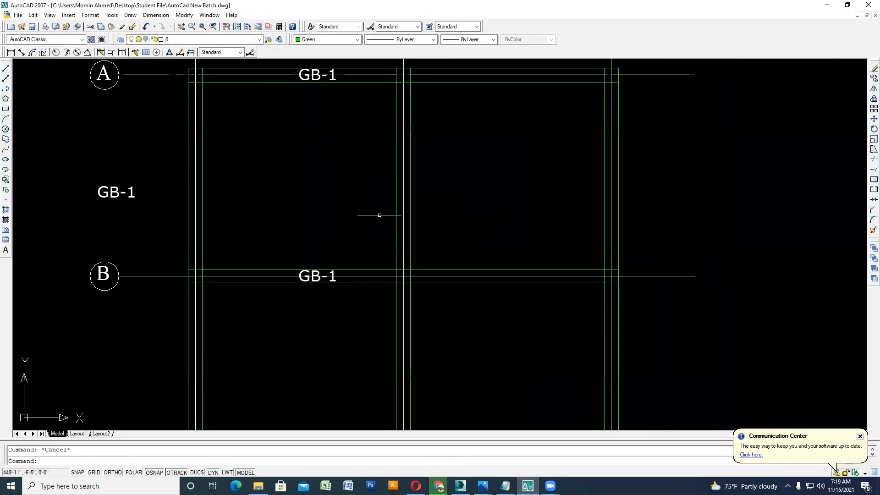
pyautogui.scroll(2, 332, 277)
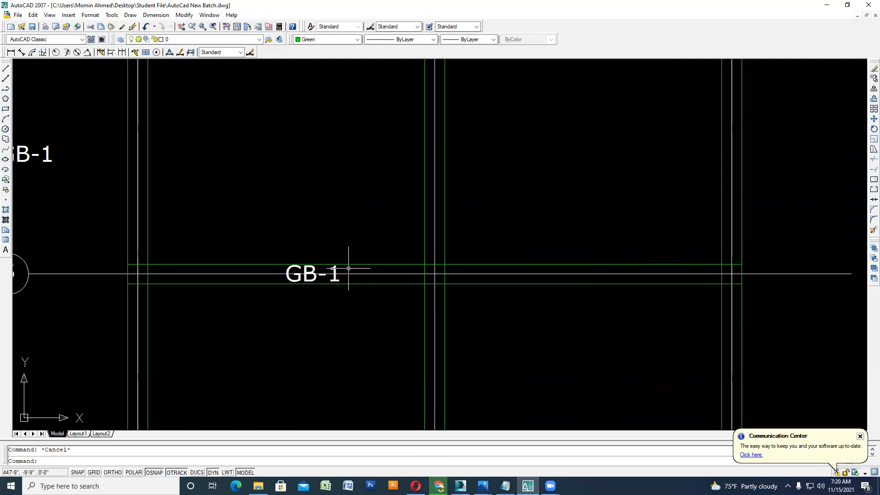
pyautogui.scroll(-3, 349, 268)
pyautogui.scroll(-2, 467, 236)
pyautogui.scroll(5, 321, 220)
pyautogui.click(328, 206)
pyautogui.click(209, 145)
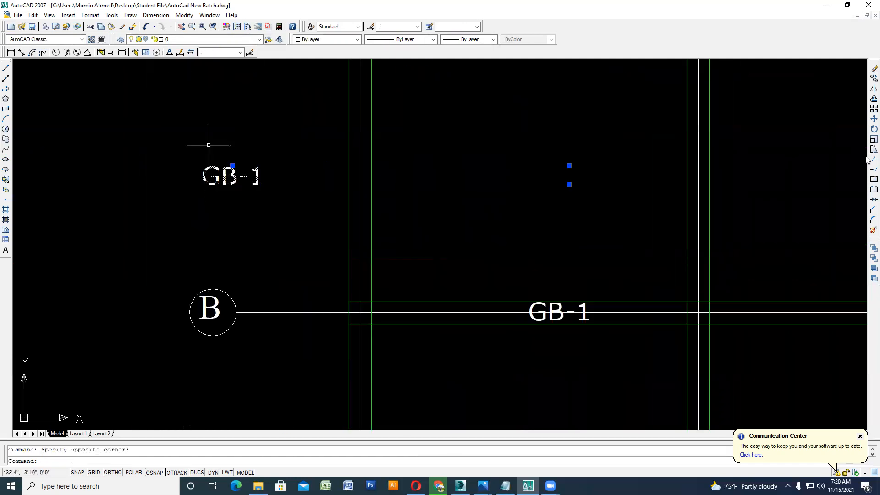
pyautogui.click(874, 129)
pyautogui.click(255, 178)
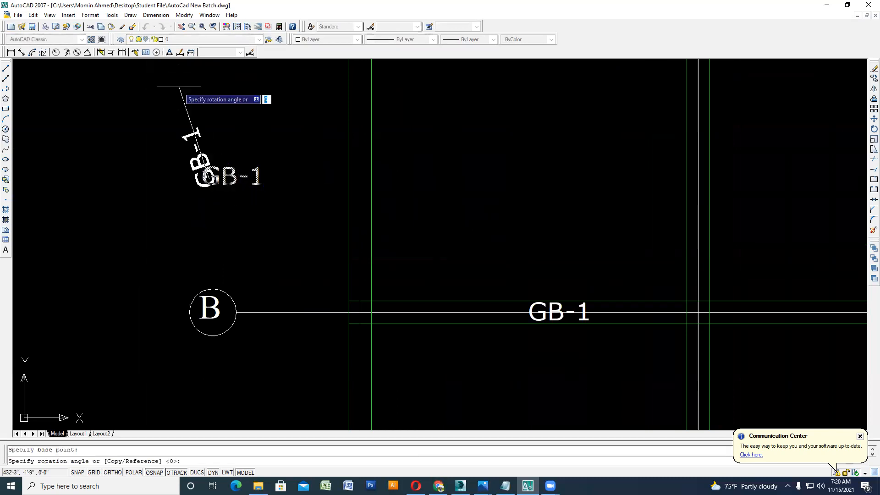
pyautogui.press('F8')
pyautogui.click(227, 154)
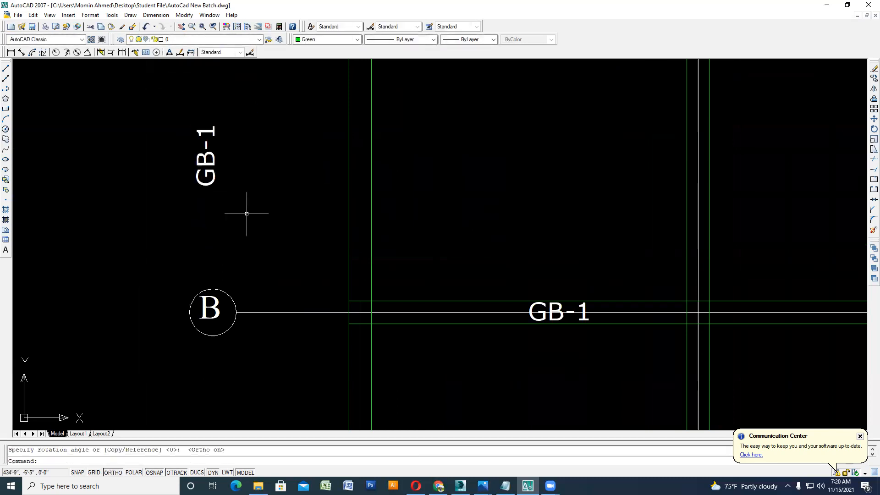
# - Move the vertical GB-1 label onto the beam along grid line 1 between A and B, with Ortho off
pyautogui.scroll(-5, 247, 213)
pyautogui.scroll(3, 249, 206)
pyautogui.click(308, 207)
pyautogui.click(197, 169)
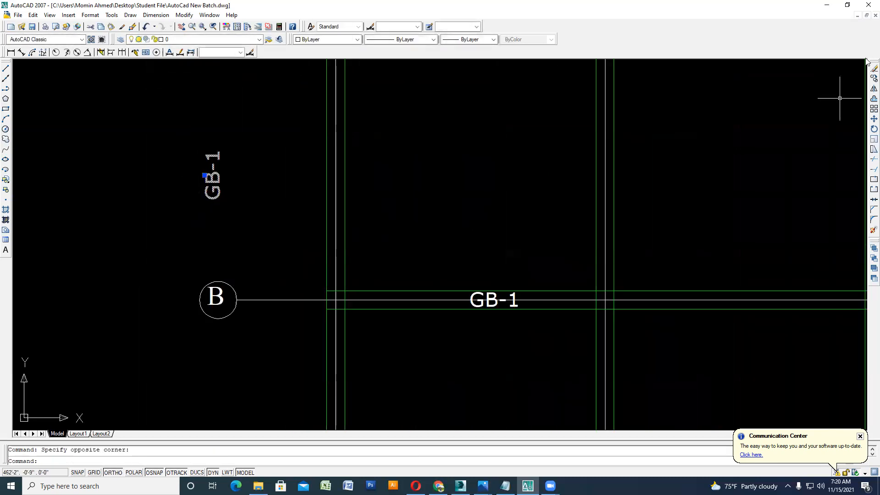
pyautogui.click(874, 119)
pyautogui.click(213, 188)
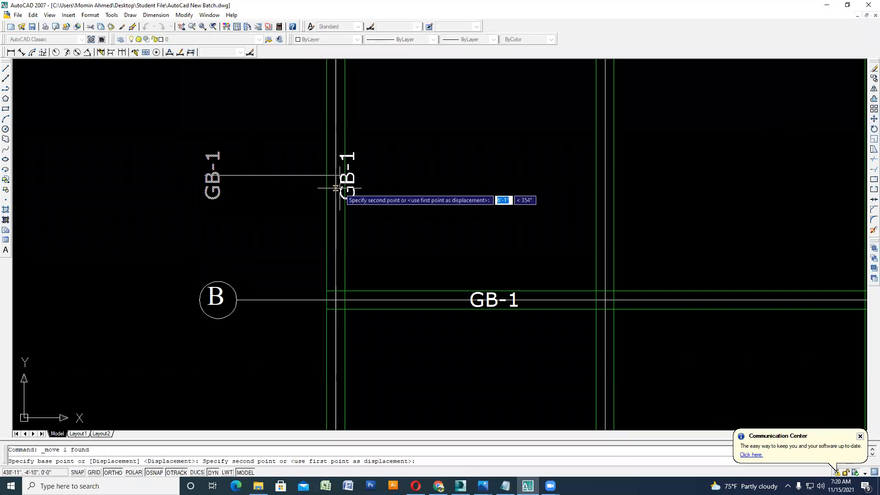
pyautogui.scroll(-2, 340, 183)
pyautogui.scroll(3, 335, 169)
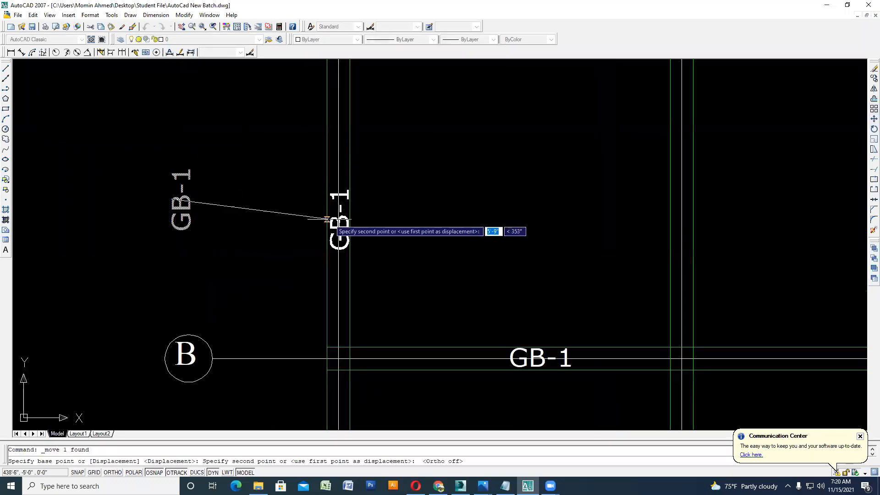
pyautogui.press('F8')
pyautogui.click(330, 218)
# - Copy the vertical GB-1 label straight across onto the beams along grid lines 2 and 3, with Ortho on
pyautogui.click(331, 219)
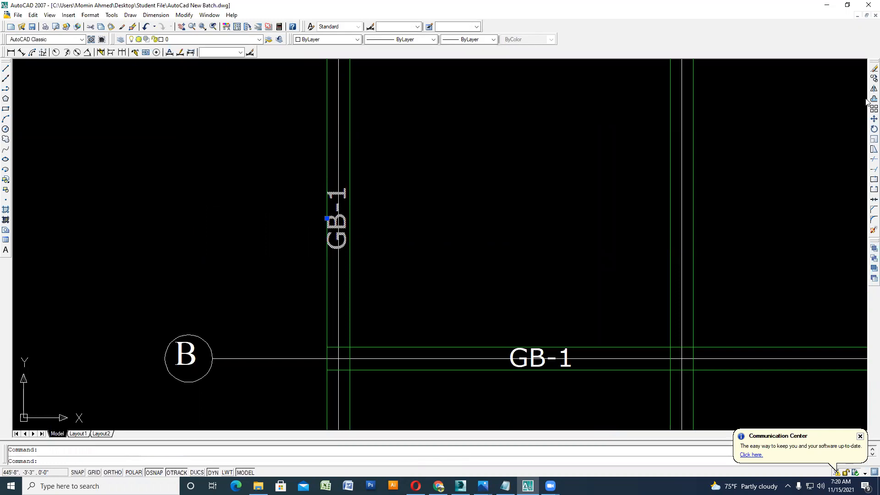
pyautogui.click(874, 78)
pyautogui.click(339, 224)
pyautogui.moveTo(625, 195); pyautogui.dragTo(225, 234, button='middle')
pyautogui.press('F8')
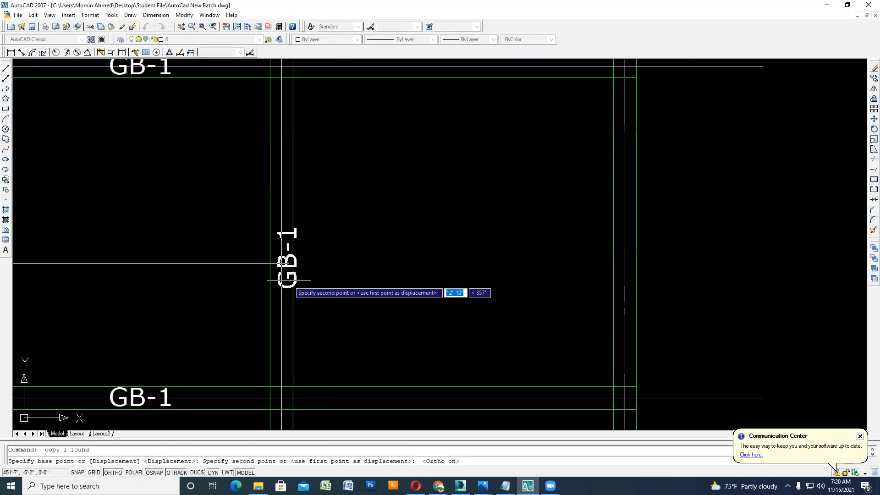
pyautogui.click(624, 266)
pyautogui.press('Escape')
# - Change the text of the vertical label on the grid line 1 beam to GB-2
pyautogui.scroll(-5, 456, 327)
pyautogui.scroll(6, 380, 310)
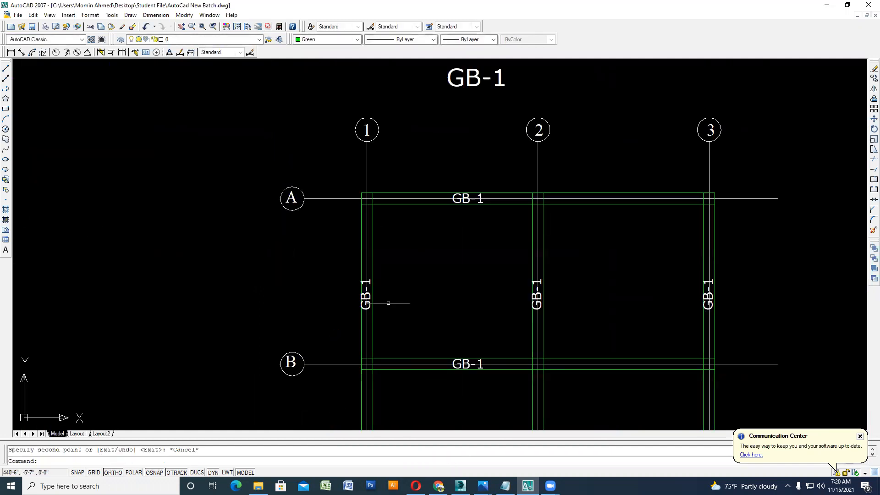
pyautogui.doubleClick(345, 238)
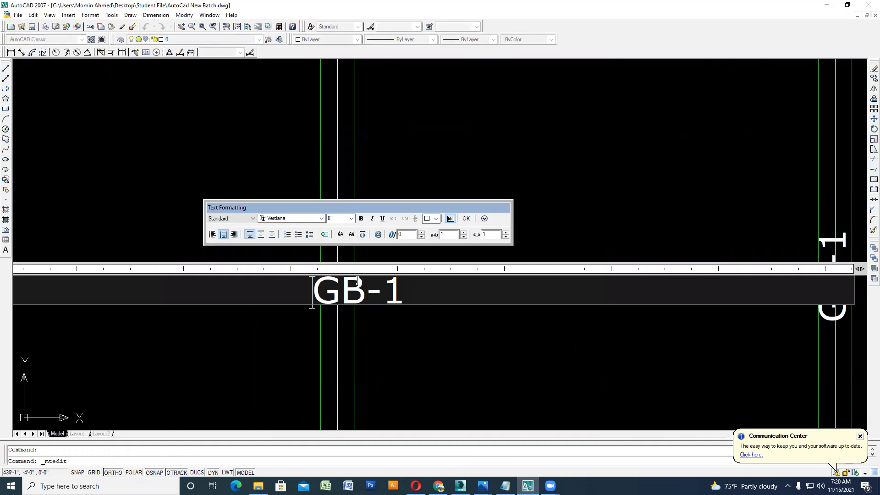
pyautogui.press('BackSpace')
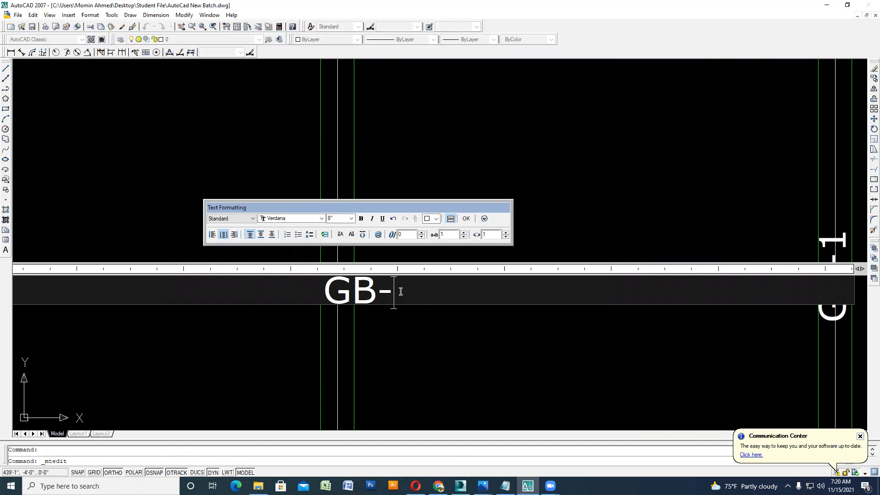
pyautogui.write('2')
pyautogui.click(466, 218)
# - Change the text of the vertical label on the grid line 2 beam to GB-2
pyautogui.scroll(-3, 315, 275)
pyautogui.scroll(5, 373, 276)
pyautogui.doubleClick(391, 265)
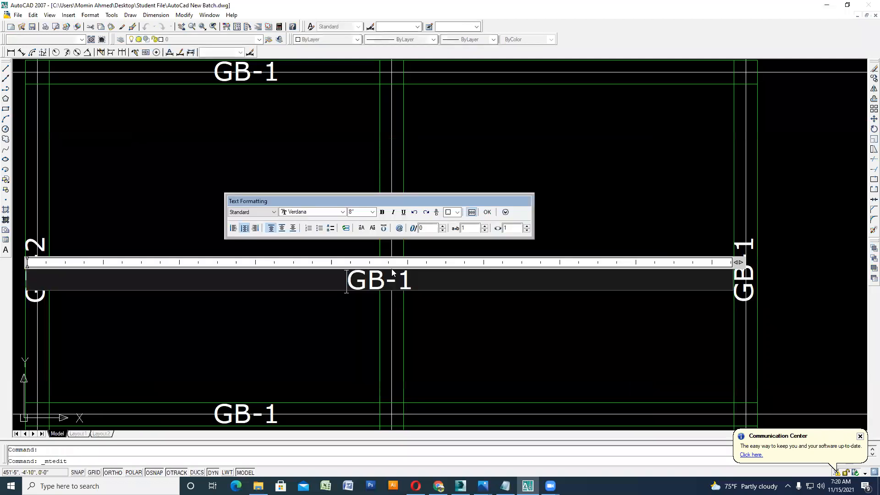
pyautogui.press('BackSpace')
pyautogui.write('2')
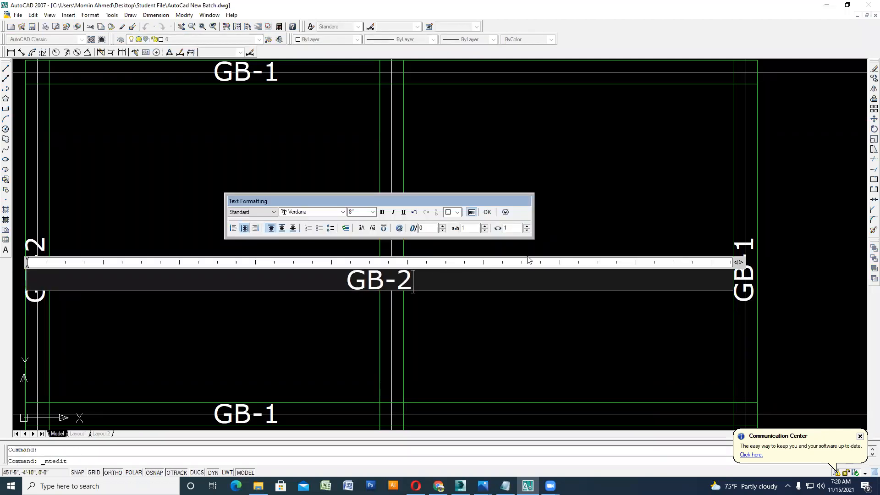
pyautogui.click(488, 212)
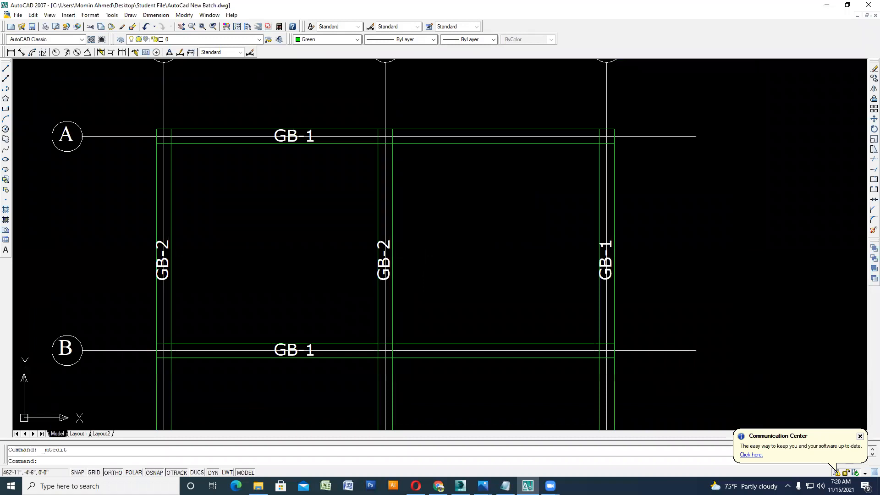
# - Change the text of the vertical label on the grid line 3 beam to GB-3
pyautogui.scroll(2, 592, 259)
pyautogui.doubleClick(605, 260)
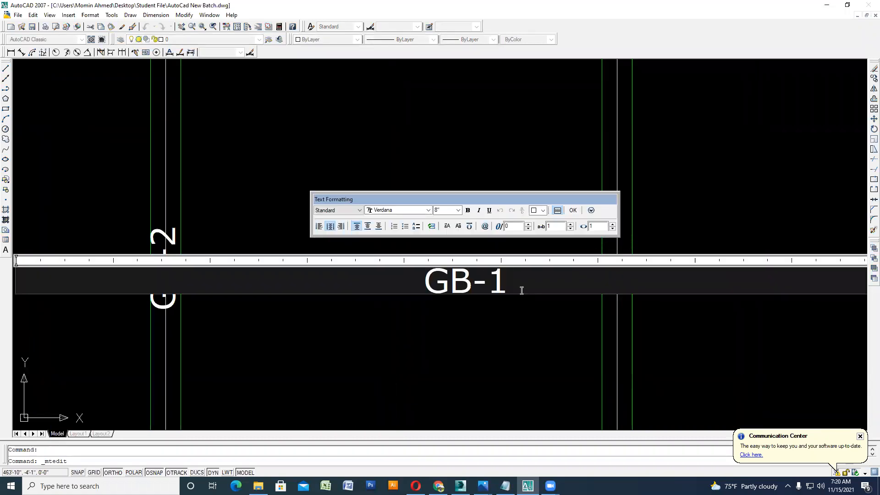
pyautogui.press('BackSpace')
pyautogui.write('3')
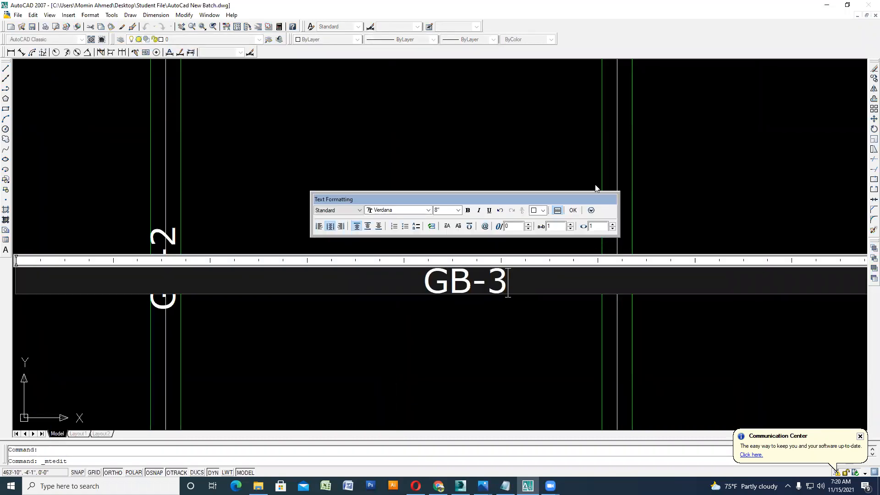
pyautogui.click(573, 210)
# - Close AutoCAD with both open drawings, without saving the changes
pyautogui.scroll(-10, 262, 224)
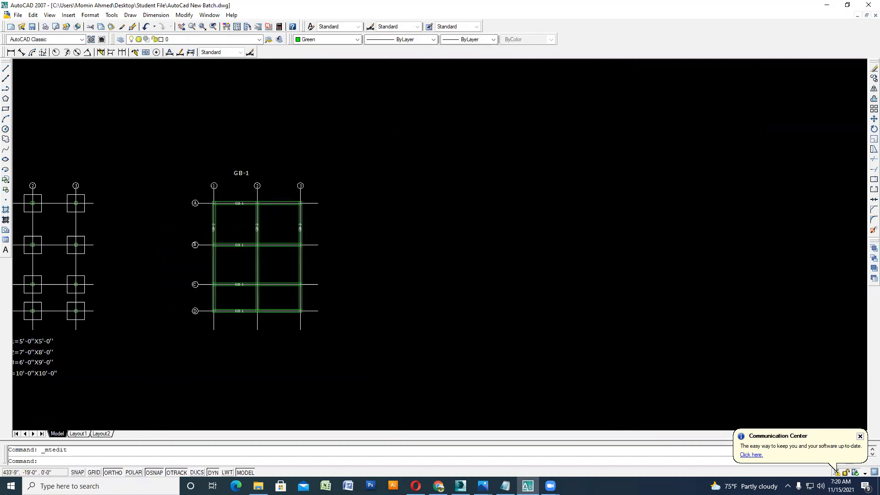
pyautogui.scroll(5, 227, 268)
pyautogui.moveTo(326, 307)
pyautogui.mouseDown(button='middle')
pyautogui.moveTo(326, 330)
pyautogui.moveTo(355, 387)
pyautogui.mouseUp(button='middle')
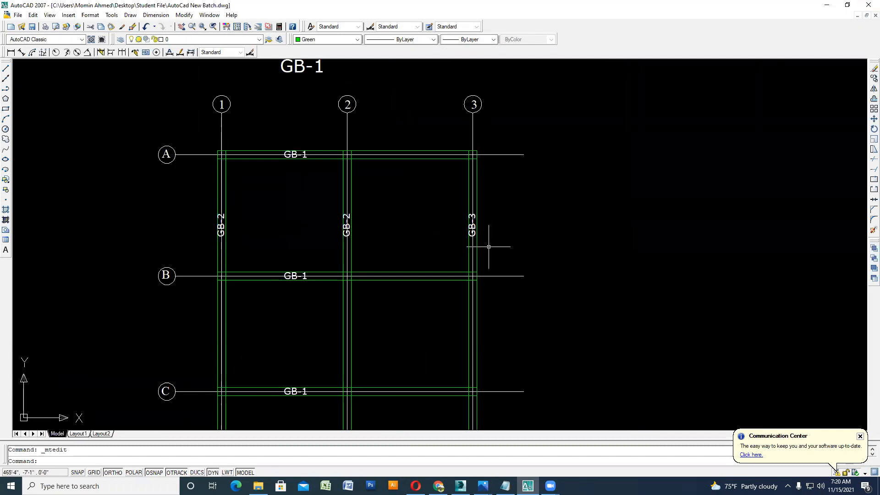
pyautogui.click(868, 6)
pyautogui.click(479, 265)
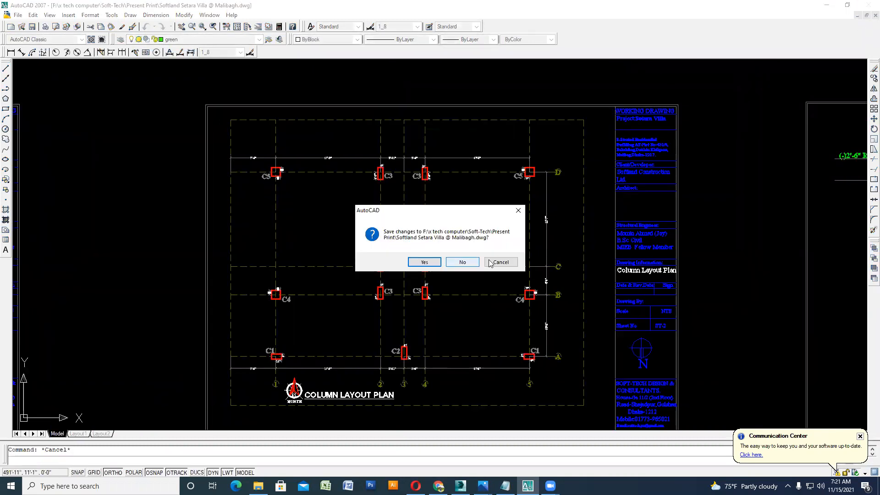
pyautogui.click(465, 262)
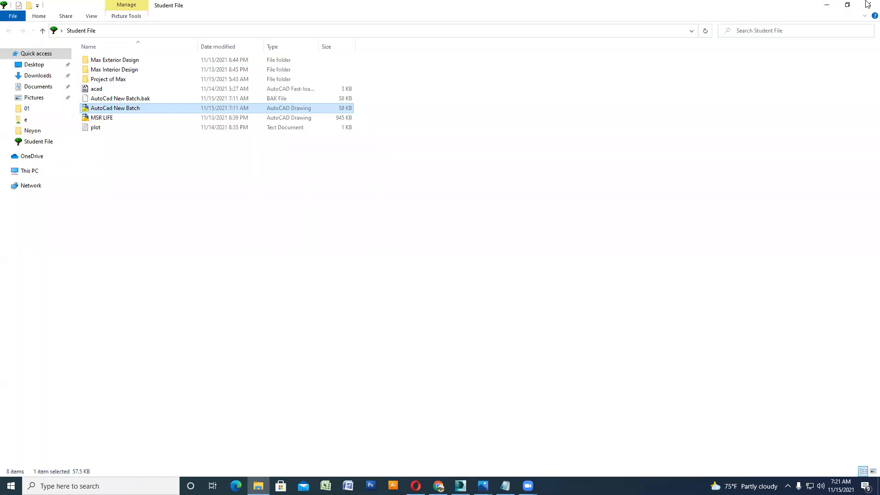
# - Open the MSR LIFE drawing from the Student File folder and find the stair-centred floor plan with one unlabelled room
pyautogui.doubleClick(112, 118)
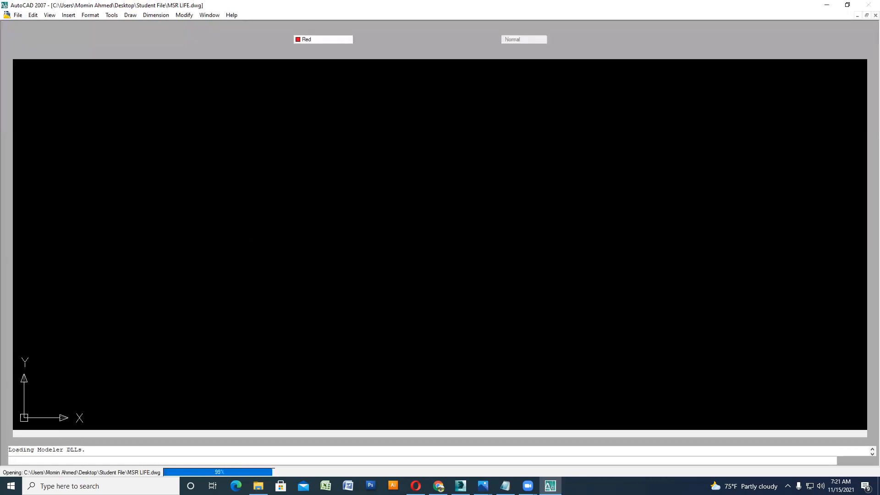
pyautogui.scroll(6, 399, 285)
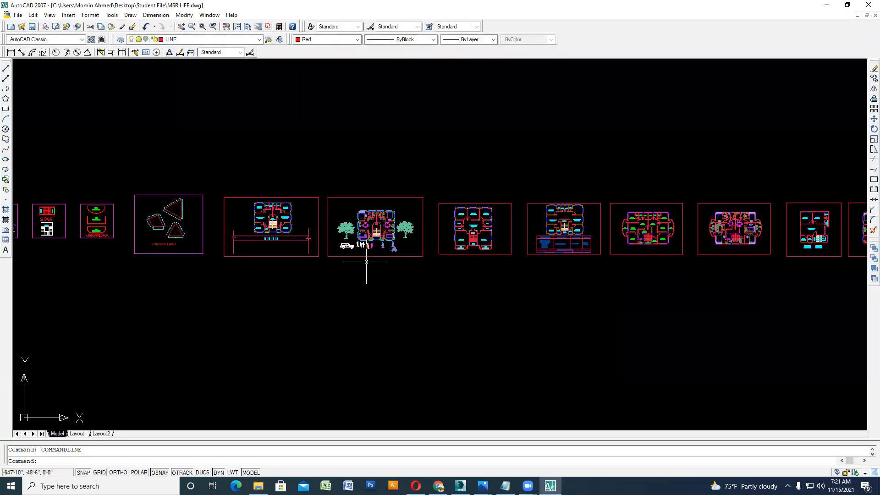
pyautogui.scroll(2, 435, 302)
pyautogui.moveTo(461, 301)
pyautogui.mouseDown(button='middle')
pyautogui.moveTo(172, 309)
pyautogui.moveTo(182, 307)
pyautogui.mouseUp(button='middle')
pyautogui.moveTo(468, 316)
pyautogui.mouseDown(button='middle')
pyautogui.moveTo(231, 317)
pyautogui.moveTo(546, 331)
pyautogui.mouseUp(button='middle')
pyautogui.moveTo(235, 334); pyautogui.dragTo(443, 340, button='middle')
pyautogui.moveTo(190, 335)
pyautogui.mouseDown(button='middle')
pyautogui.moveTo(295, 330)
pyautogui.moveTo(394, 302)
pyautogui.moveTo(418, 309)
pyautogui.mouseUp(button='middle')
pyautogui.scroll(5, 317, 302)
pyautogui.scroll(-4, 380, 297)
pyautogui.scroll(3, 412, 298)
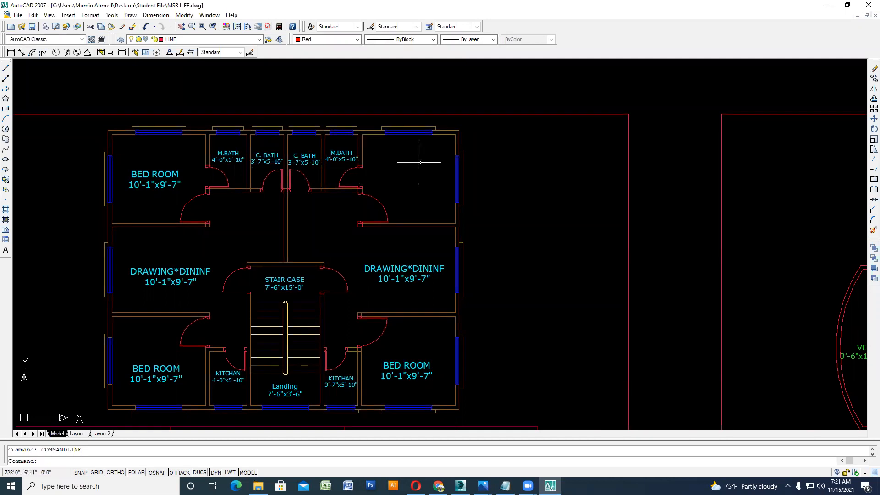
# - Copy the upper-left BED ROOM 10'-1"x9'-7" label straight across into the plan's unlabelled upper-right room
pyautogui.click(167, 196)
pyautogui.click(152, 180)
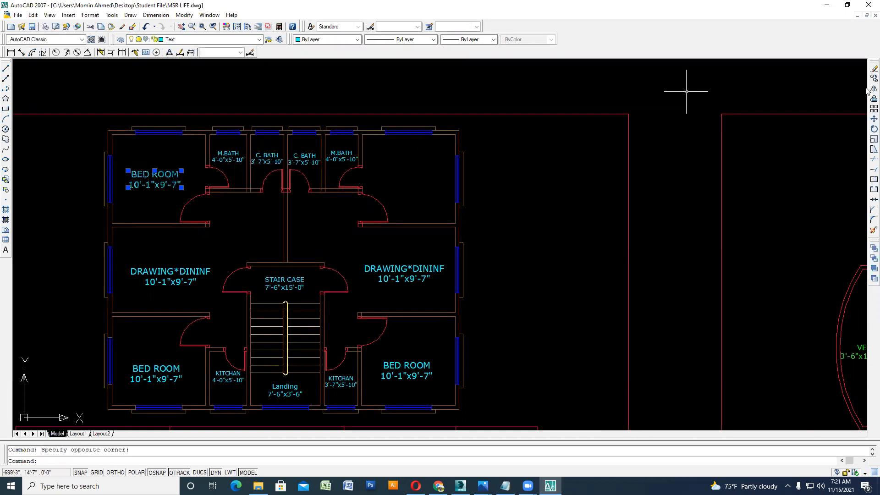
pyautogui.click(874, 79)
pyautogui.click(181, 170)
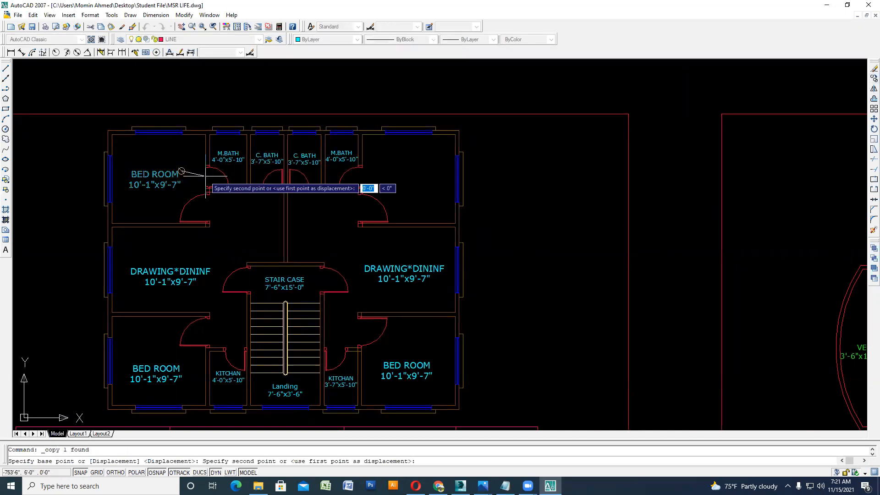
pyautogui.click(430, 171)
pyautogui.press('Escape')
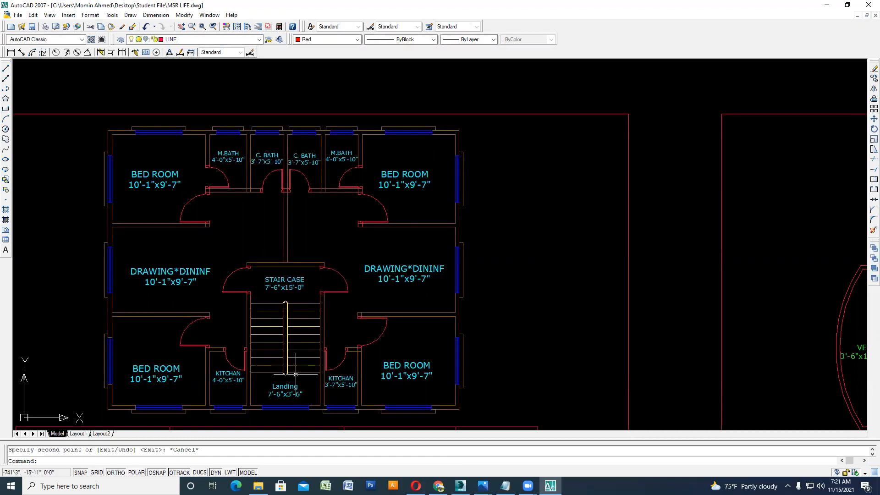
pyautogui.doubleClick(378, 284)
# - Load a listed page setup for plotting the model and set the plot area to a window enclosing the stair-centred floor plan
pyautogui.hotkey('ctrl', 'p')
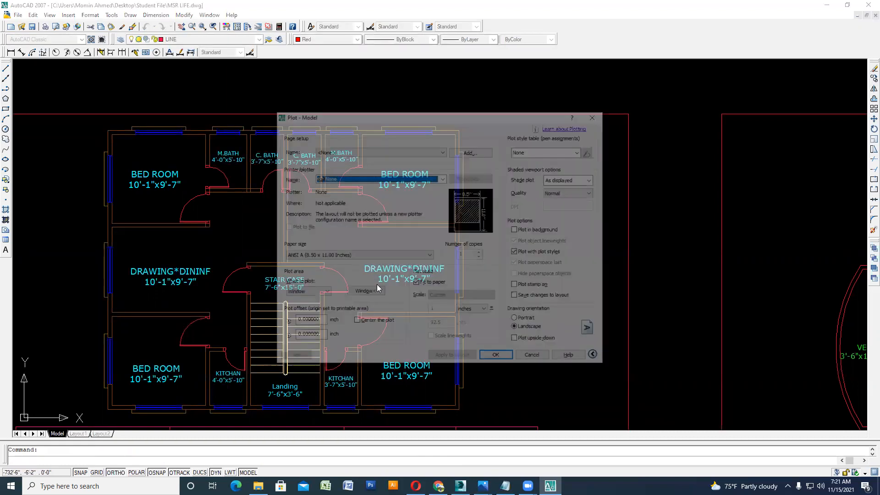
pyautogui.click(393, 151)
pyautogui.click(390, 166)
pyautogui.click(365, 293)
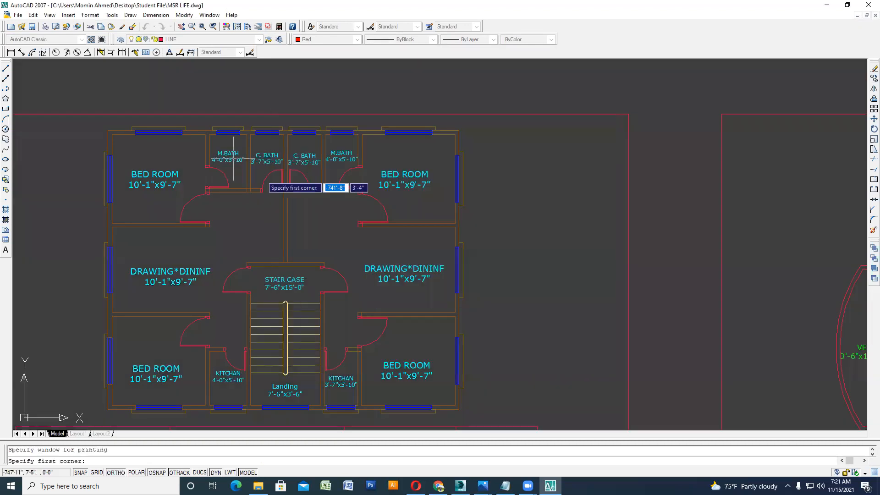
pyautogui.scroll(3, 93, 113)
pyautogui.click(82, 108)
pyautogui.scroll(-3, 87, 118)
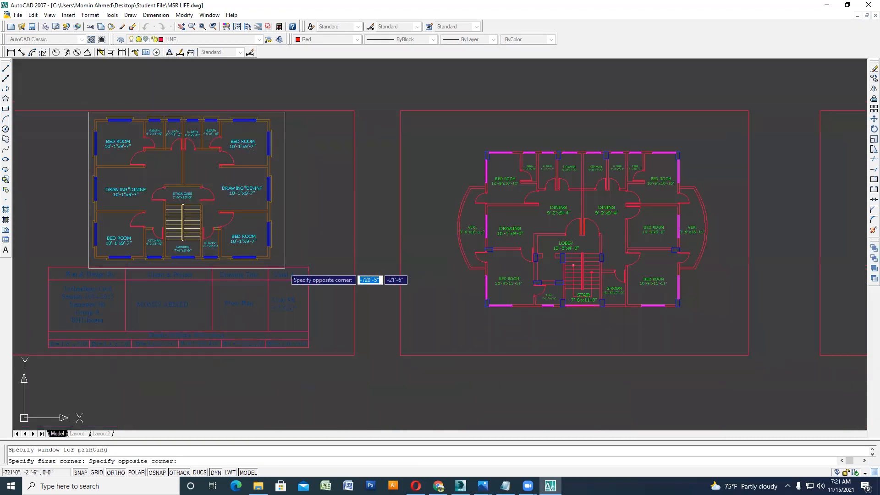
pyautogui.click(281, 271)
# - Set the plotter to DWG To PDF.pc3
pyautogui.click(370, 178)
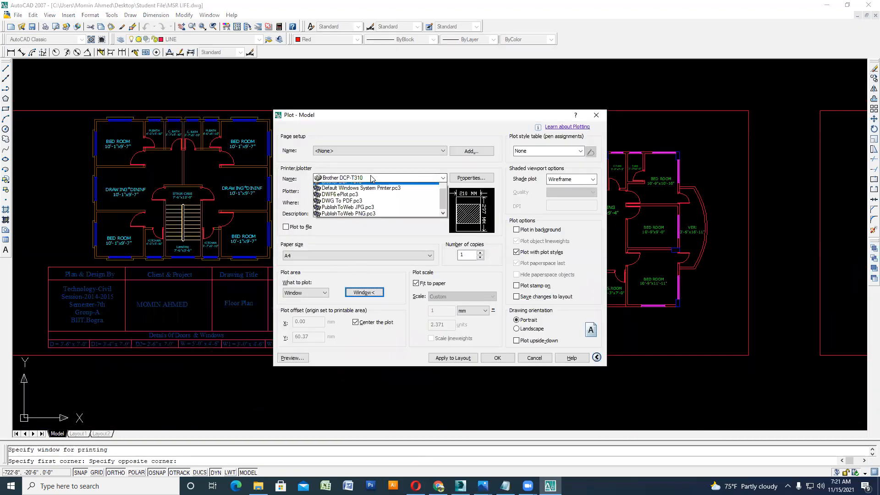
pyautogui.click(351, 216)
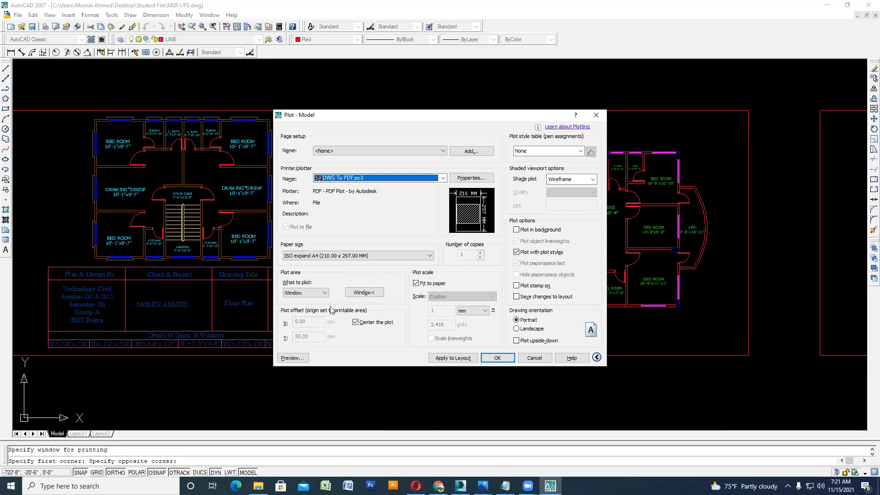
# - Redefine the plot window tightly around the stair-centred floor plan, excluding the title block, and set the drawing orientation to Landscape
pyautogui.click(365, 292)
pyautogui.scroll(3, 90, 108)
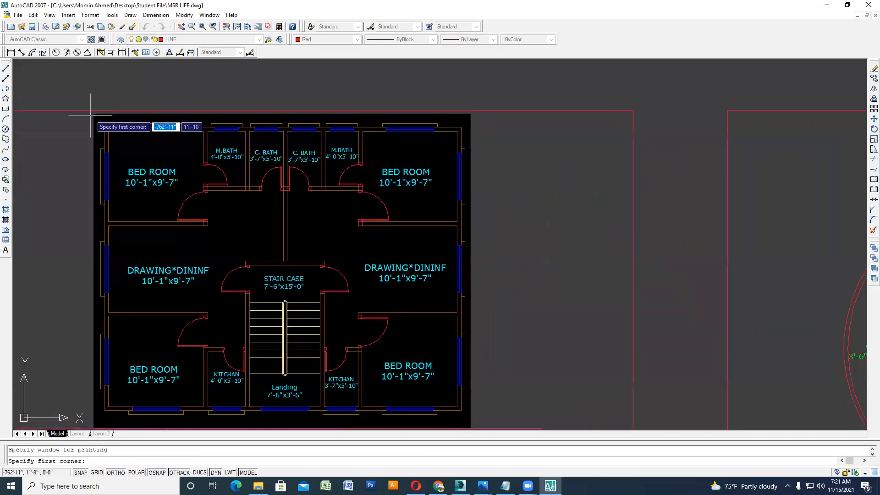
pyautogui.click(92, 113)
pyautogui.moveTo(424, 335); pyautogui.dragTo(377, 240, button='middle')
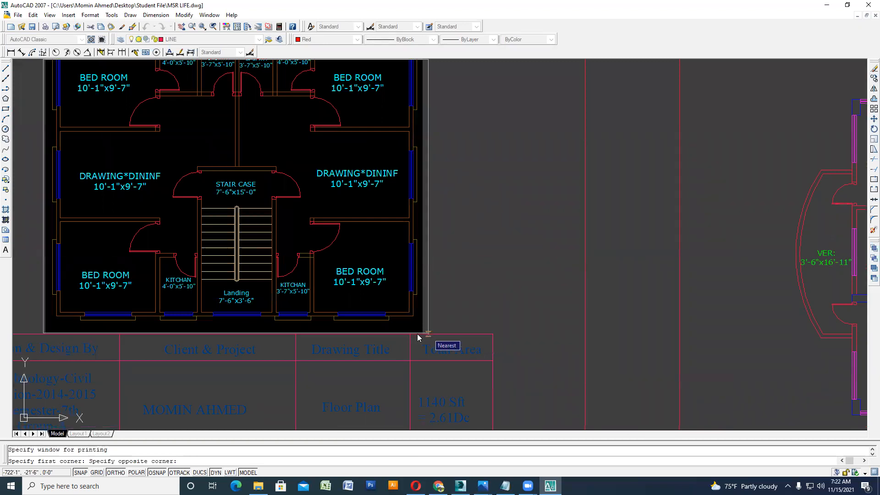
pyautogui.click(423, 334)
pyautogui.click(517, 329)
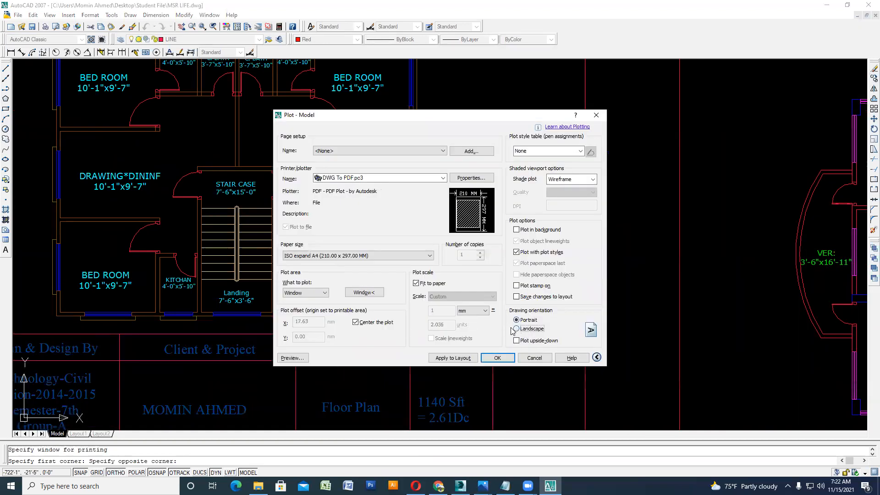
# - Preview the plot and output it from the preview as a PDF named 01 on the Desktop
pyautogui.click(292, 358)
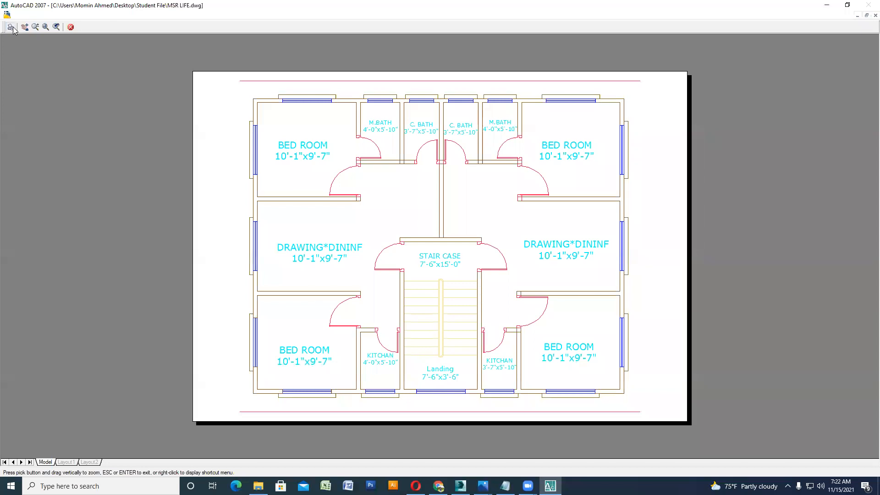
pyautogui.click(11, 27)
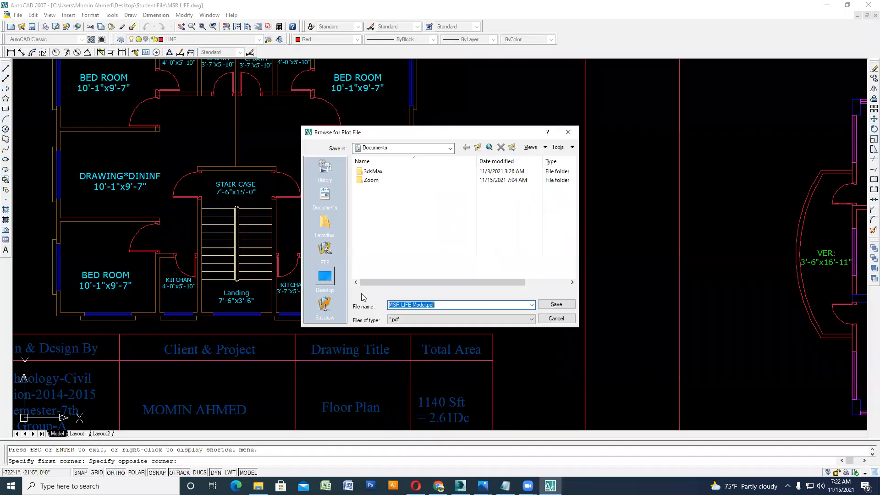
pyautogui.click(325, 277)
pyautogui.tripleClick(452, 307)
pyautogui.write('01')
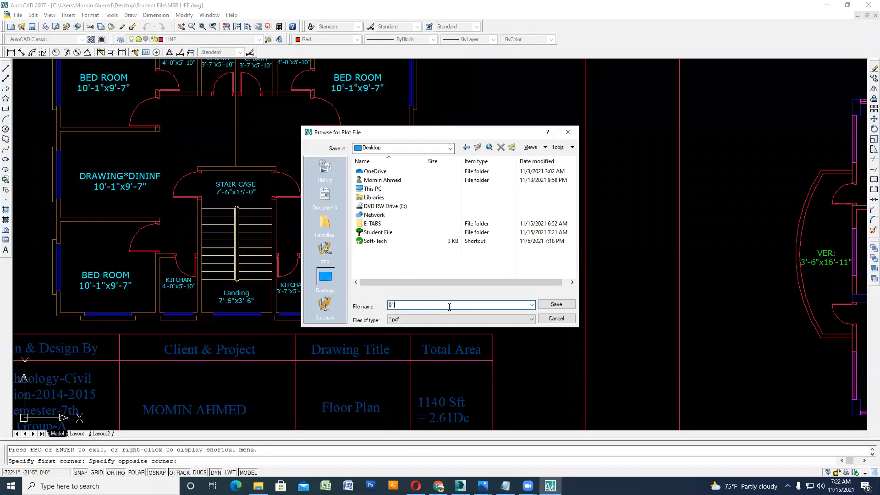
pyautogui.press('Return')
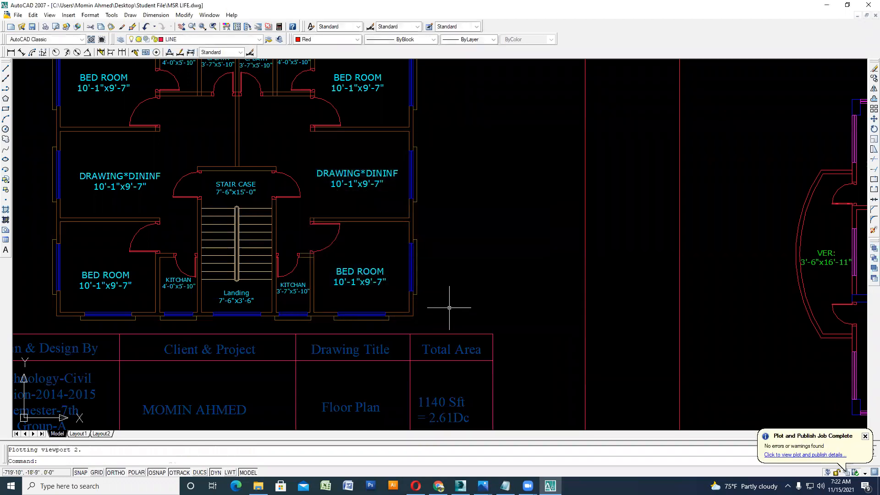
# - Close AutoCAD without saving the MSR LIFE drawing, and close the Student File folder window
pyautogui.click(869, 5)
pyautogui.click(467, 262)
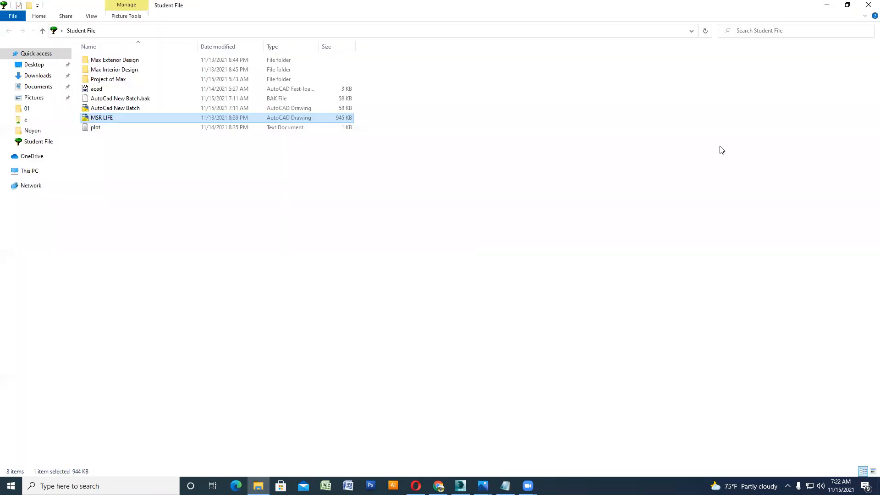
pyautogui.click(869, 5)
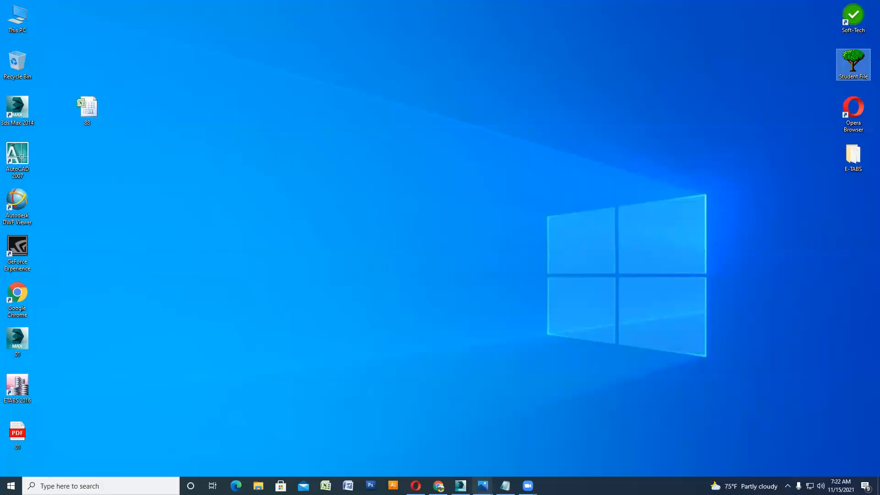
# - Switch to Chrome, close the AutoCad New chat on Facebook and look through the Messenger conversation list
pyautogui.click(439, 485)
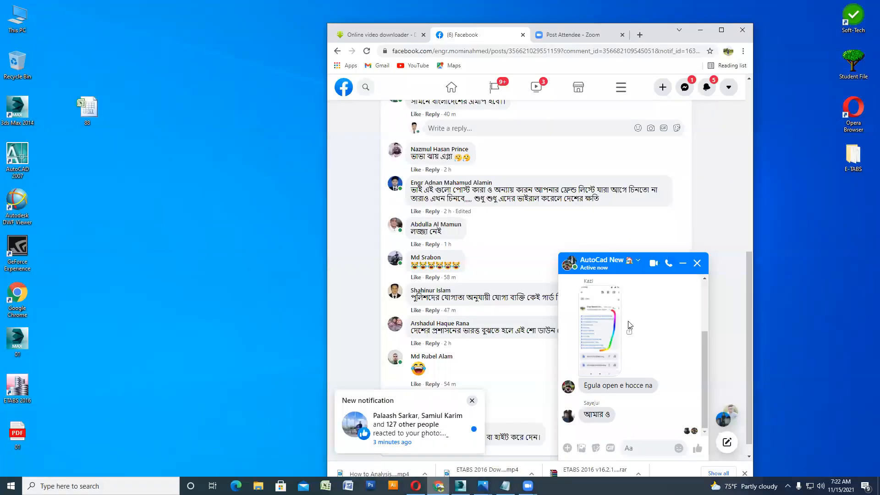
pyautogui.scroll(-1, 509, 371)
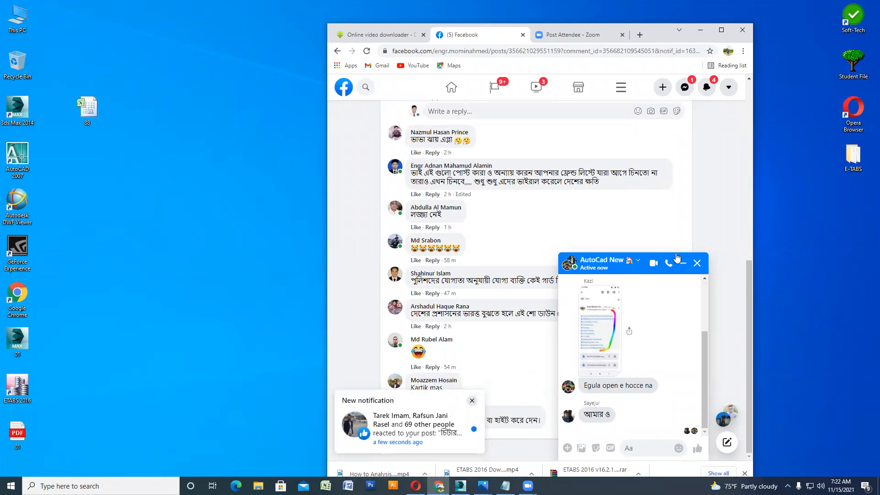
pyautogui.click(640, 262)
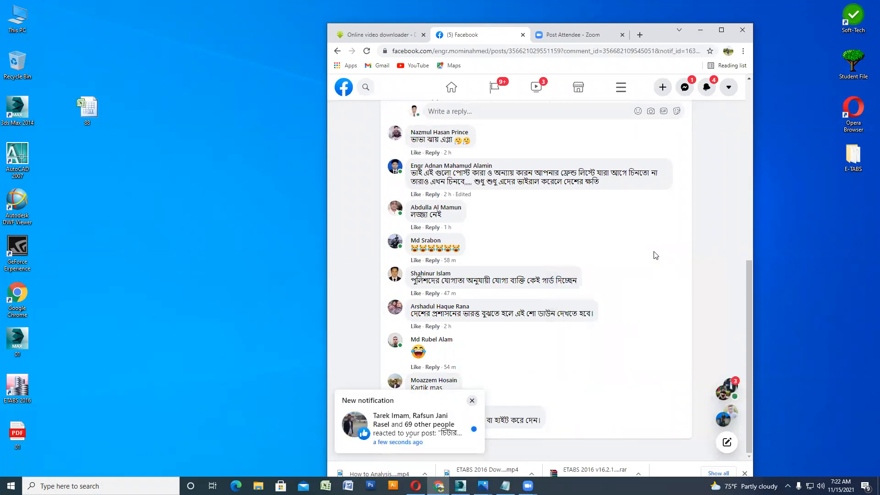
pyautogui.click(686, 86)
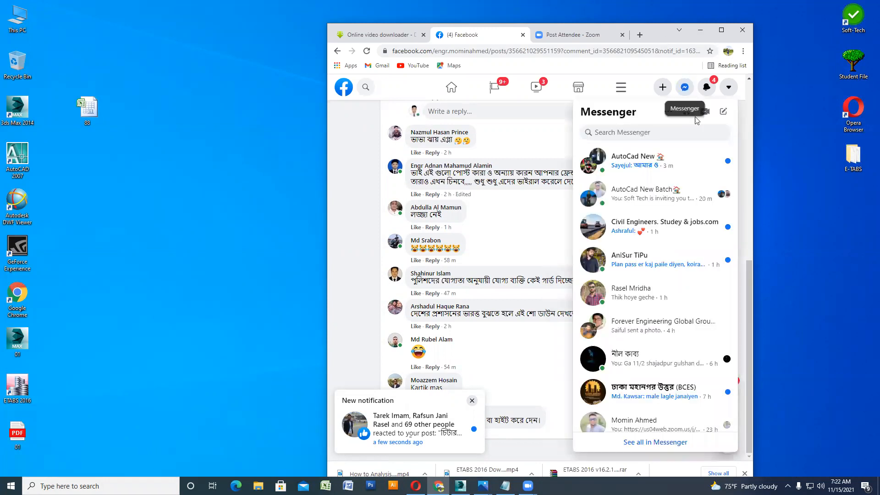
pyautogui.scroll(-2, 646, 144)
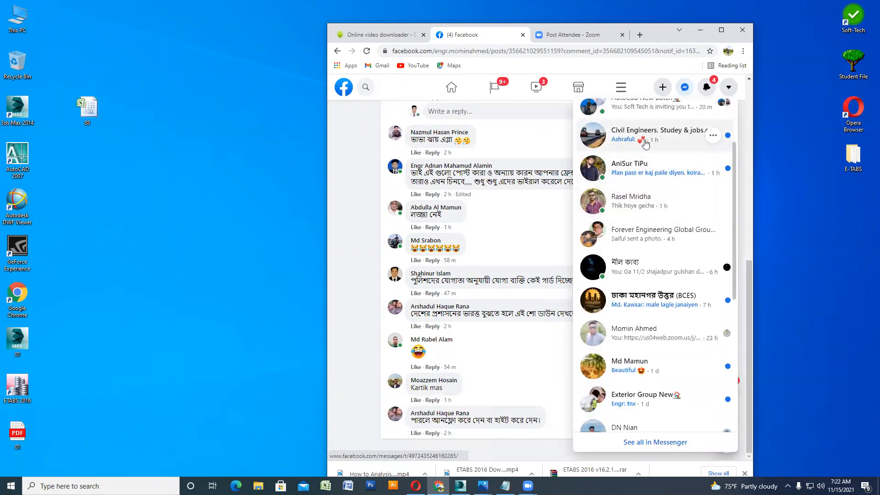
pyautogui.scroll(1, 646, 145)
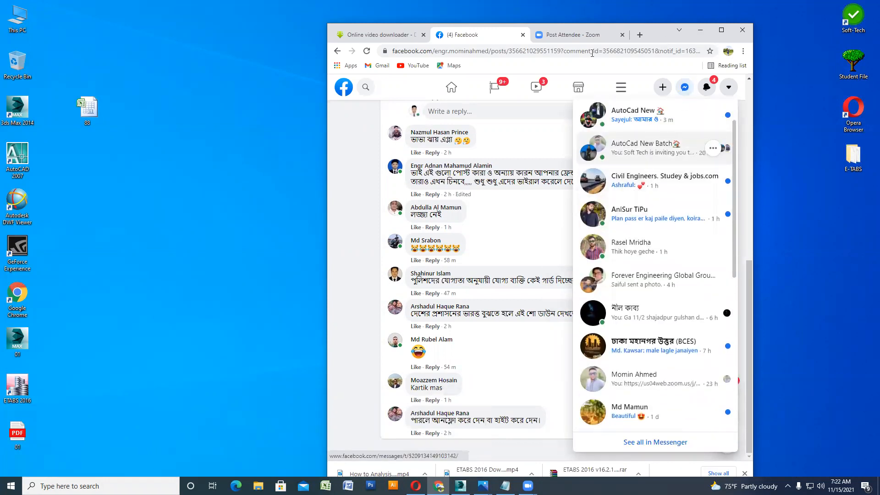
# - Open Gmail in a new browser tab and start composing a new message
pyautogui.click(640, 35)
pyautogui.click(380, 68)
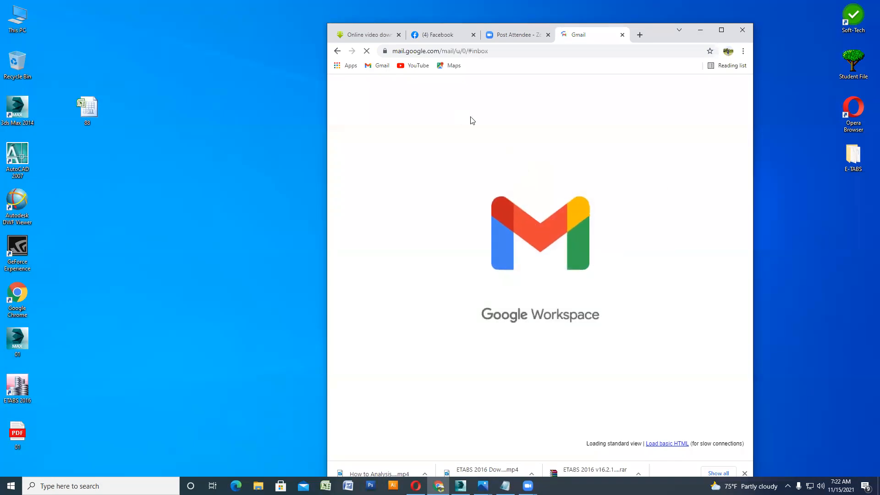
pyautogui.click(384, 136)
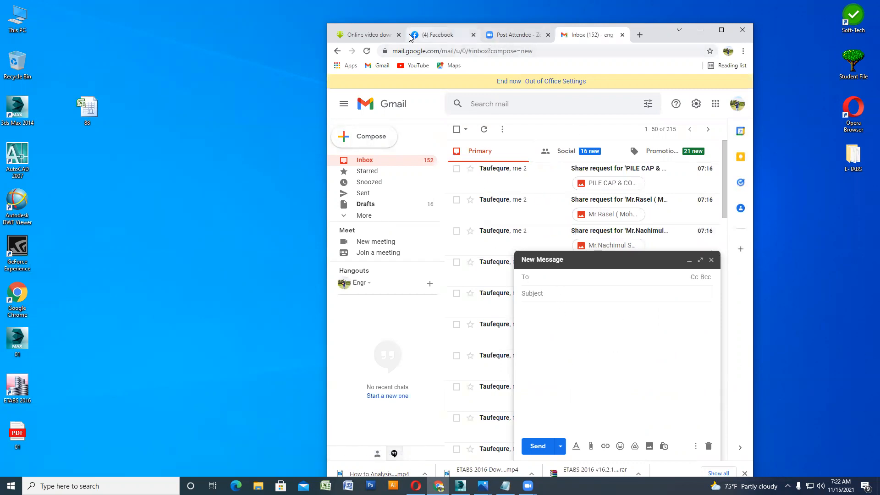
# - Copy the e-mail address posted in the AutoCad New Batch Messenger chat into the new Gmail message as its recipient
pyautogui.click(440, 35)
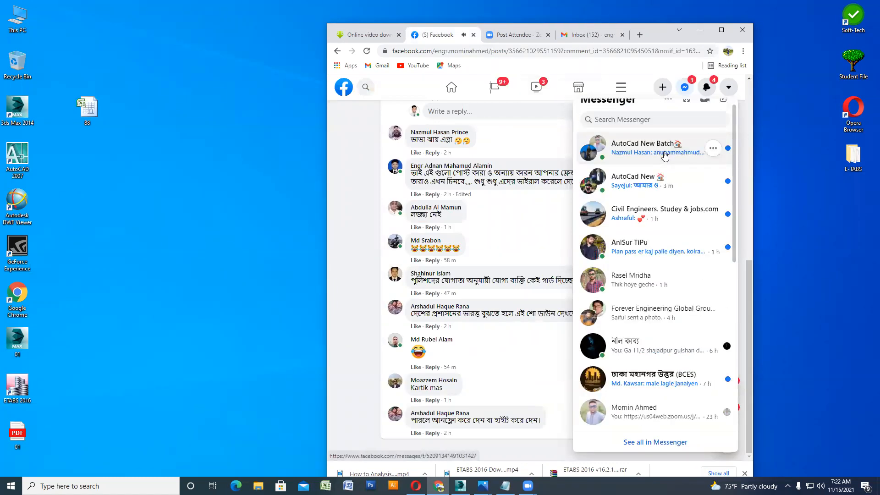
pyautogui.click(665, 157)
pyautogui.moveTo(621, 421); pyautogui.dragTo(578, 408)
pyautogui.hotkey('ctrl', 'c')
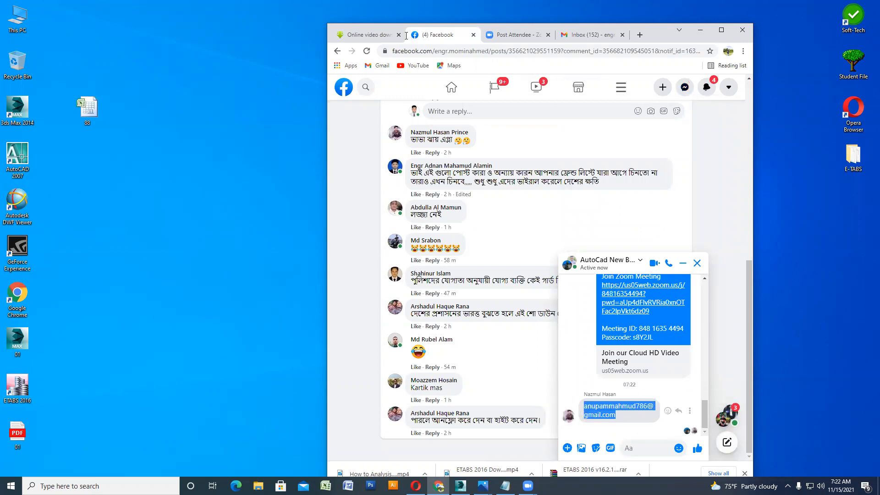
pyautogui.click(367, 34)
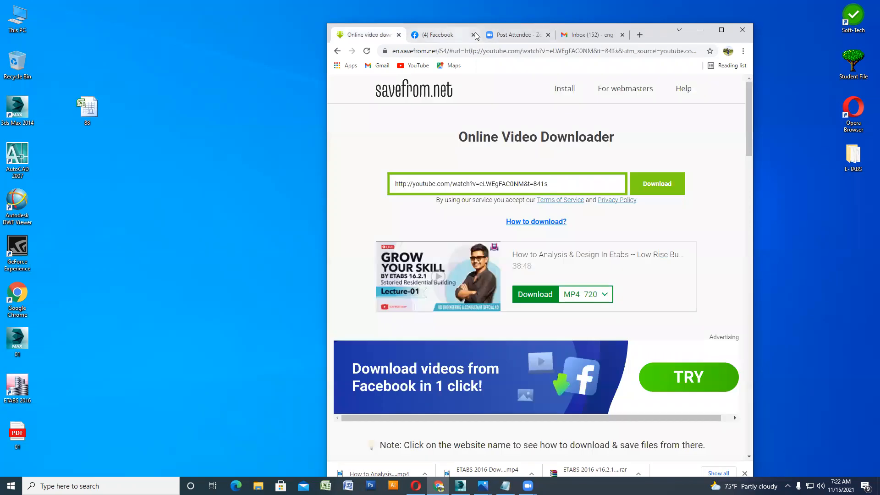
pyautogui.click(591, 35)
pyautogui.hotkey('ctrl', 'v')
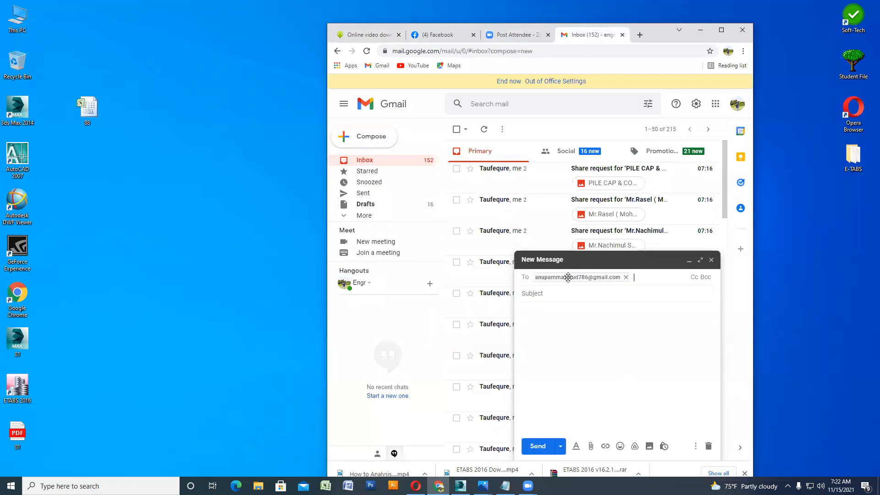
# - Enlarge the Gmail compose window and add a Cc line to the message
pyautogui.click(640, 263)
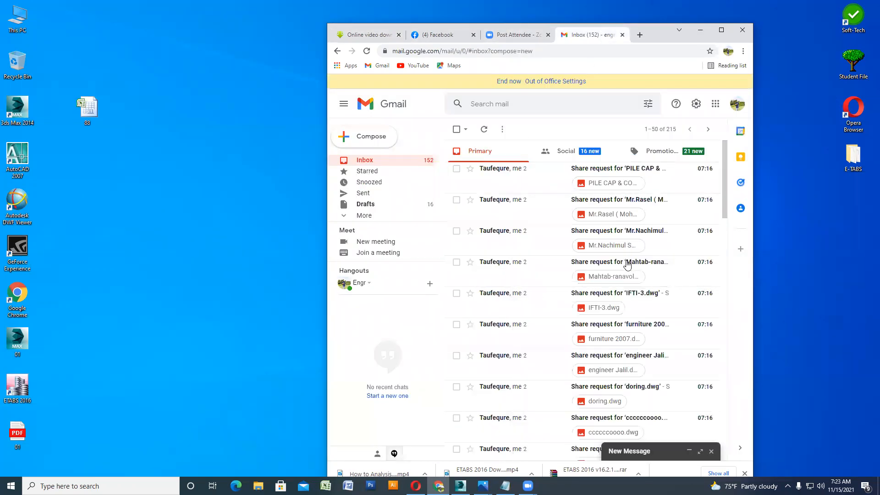
pyautogui.click(700, 451)
pyautogui.click(647, 118)
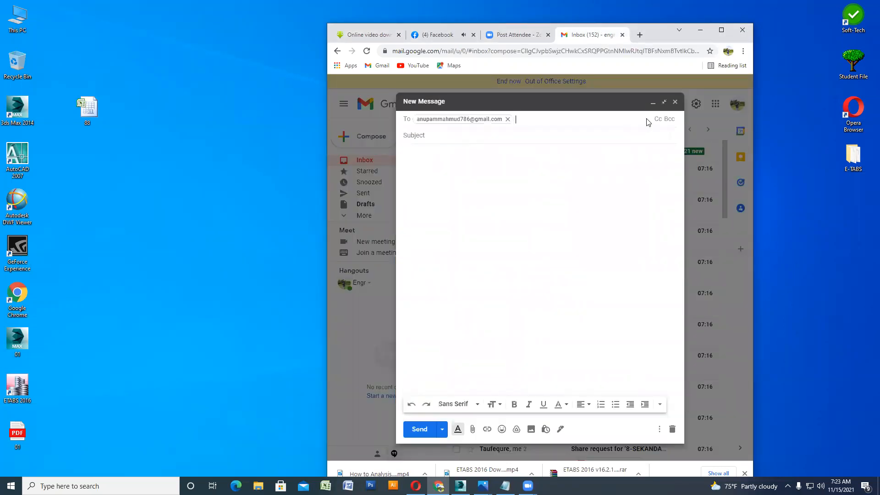
pyautogui.click(659, 119)
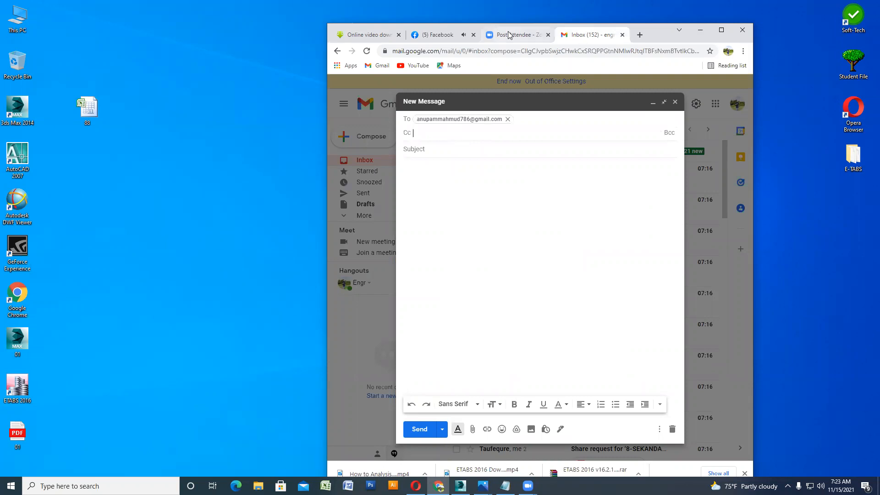
# - Copy the second e-mail address from the AutoCad New Batch chat into the Gmail message's Cc line
pyautogui.click(437, 34)
pyautogui.moveTo(602, 425); pyautogui.dragTo(582, 415)
pyautogui.hotkey('ctrl', 'c')
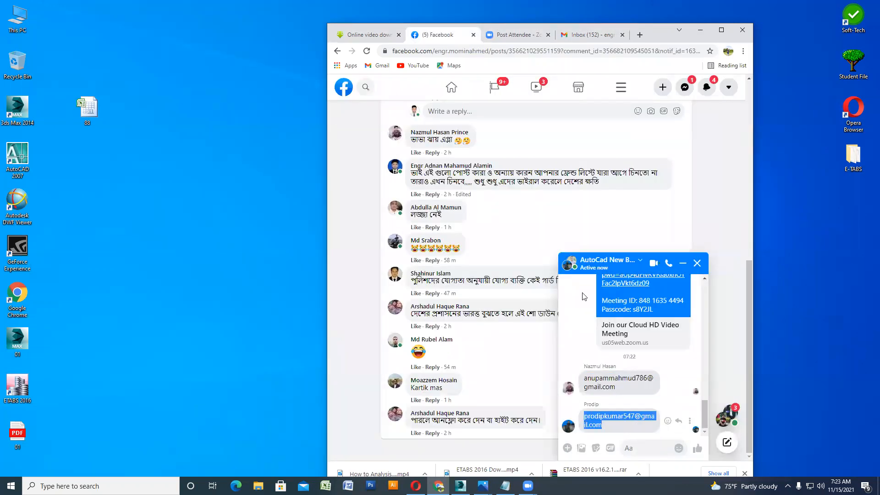
pyautogui.click(373, 35)
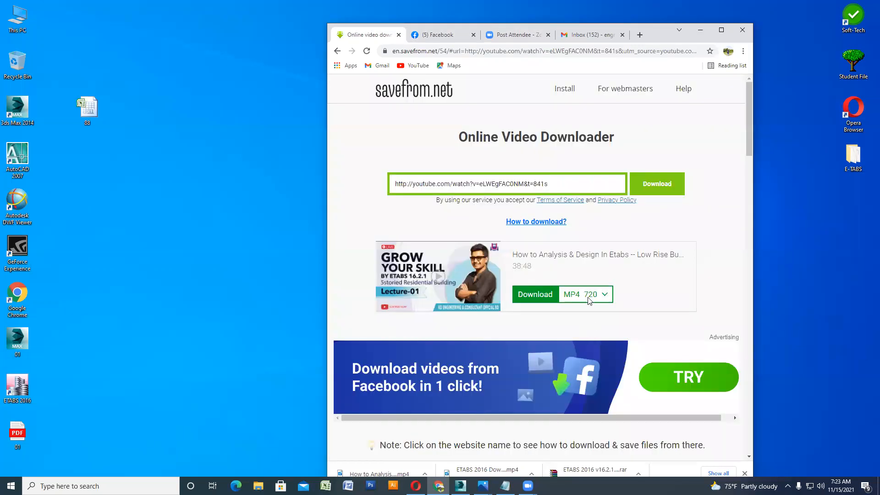
pyautogui.click(502, 34)
pyautogui.click(590, 36)
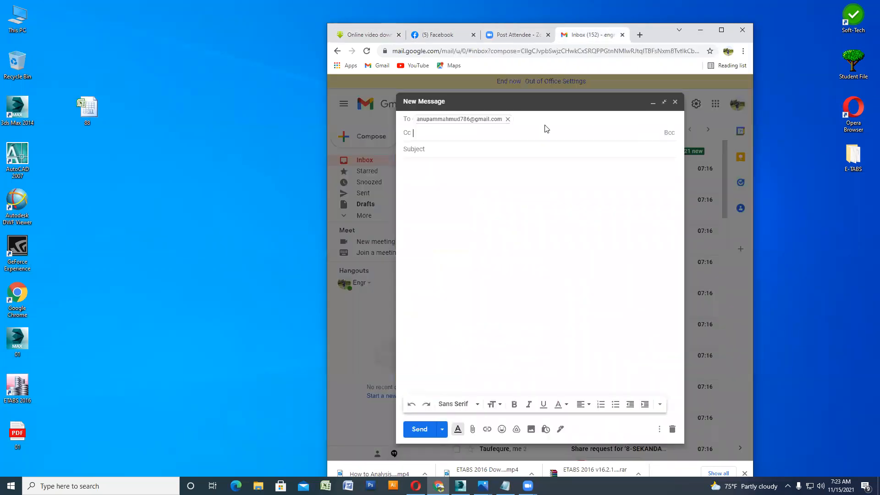
pyautogui.hotkey('ctrl', 'v')
# - Give the message the subject 02 and attach the 01 PDF from the desktop
pyautogui.click(444, 150)
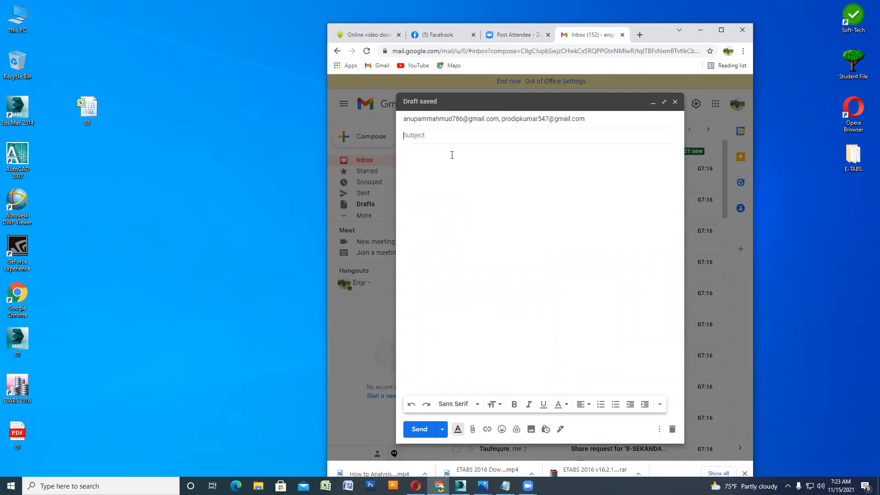
pyautogui.click(476, 176)
pyautogui.moveTo(18, 435); pyautogui.dragTo(592, 202)
# - Delete the 01 PDF from the desktop and return to the Gmail draft
pyautogui.click(62, 443)
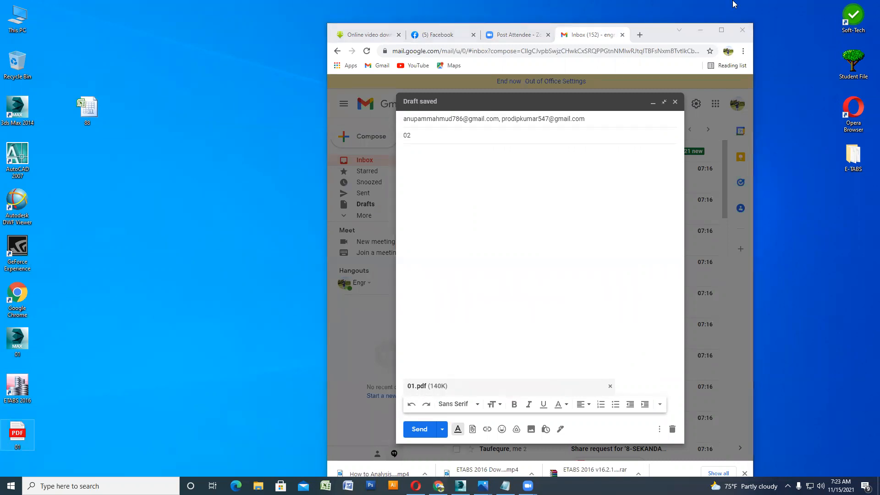
pyautogui.click(701, 123)
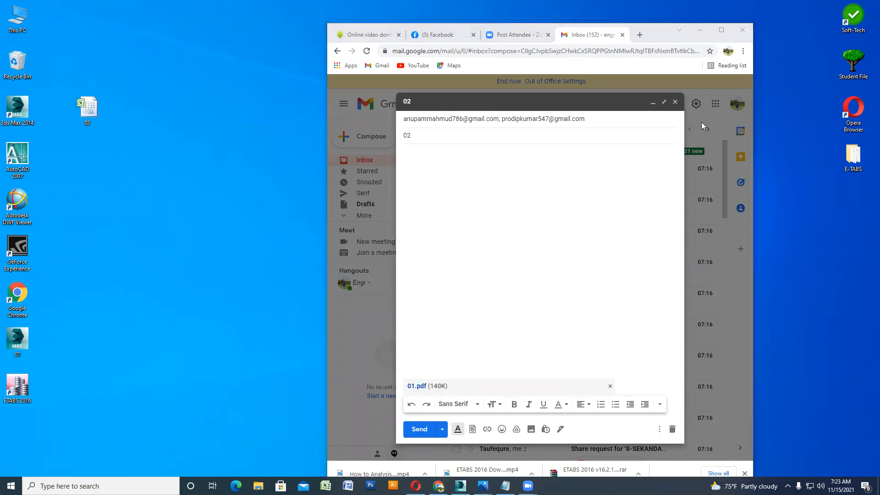